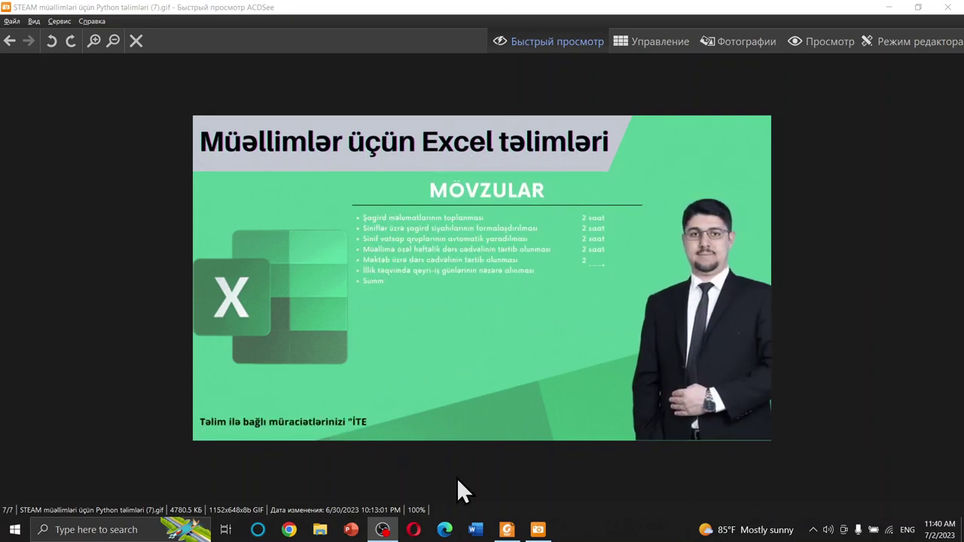
# In Board.pdf, draw seven red header rectangles across the top with the Rectangle tool.
pyautogui.click(508, 530)
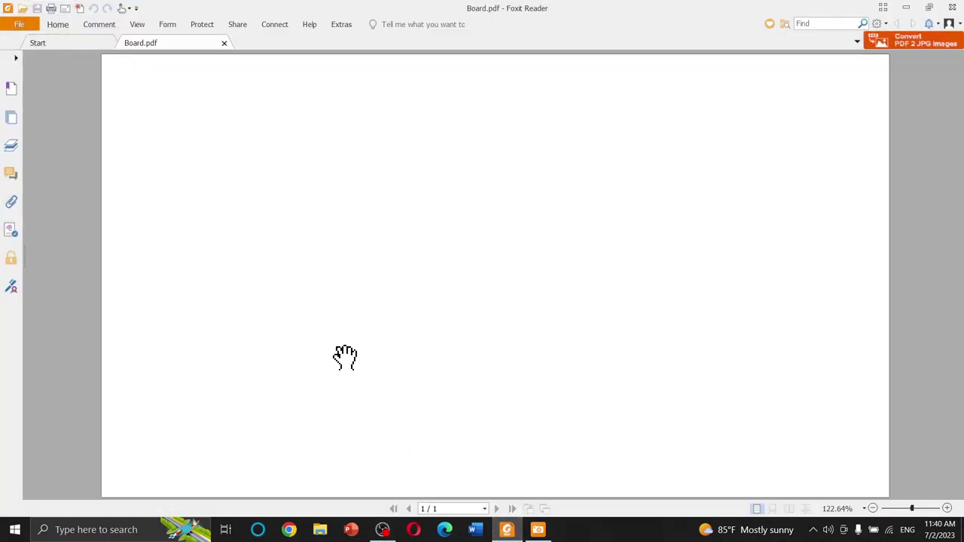
pyautogui.click(106, 30)
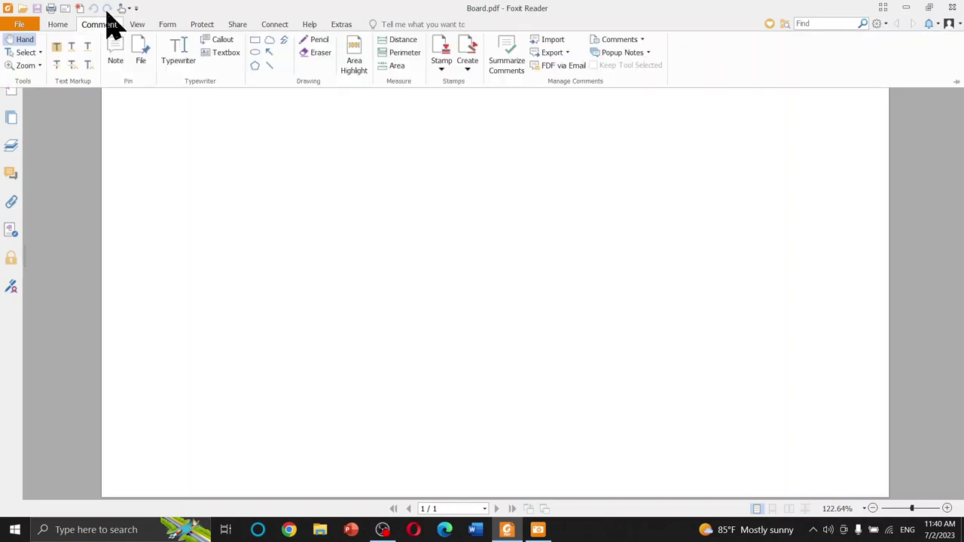
pyautogui.click(255, 42)
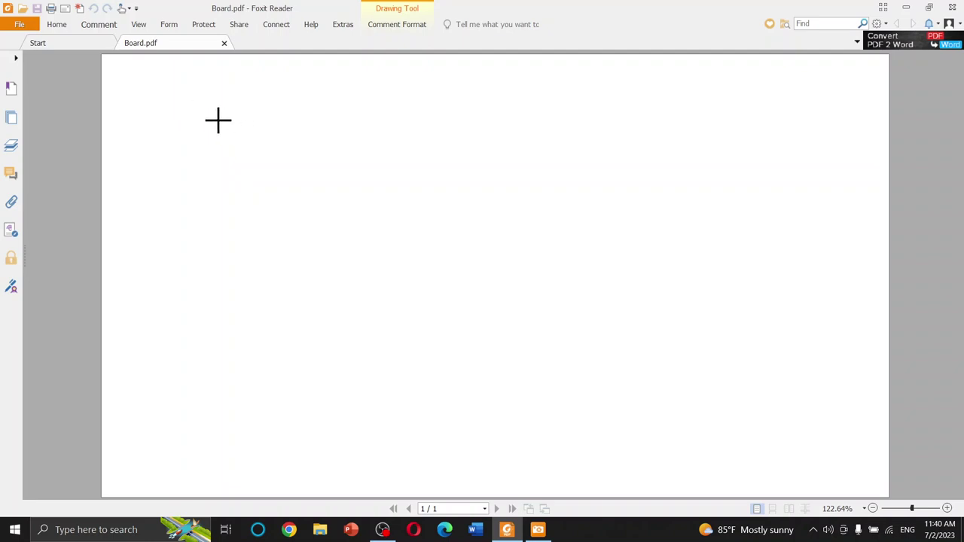
pyautogui.moveTo(141, 82); pyautogui.dragTo(194, 105)
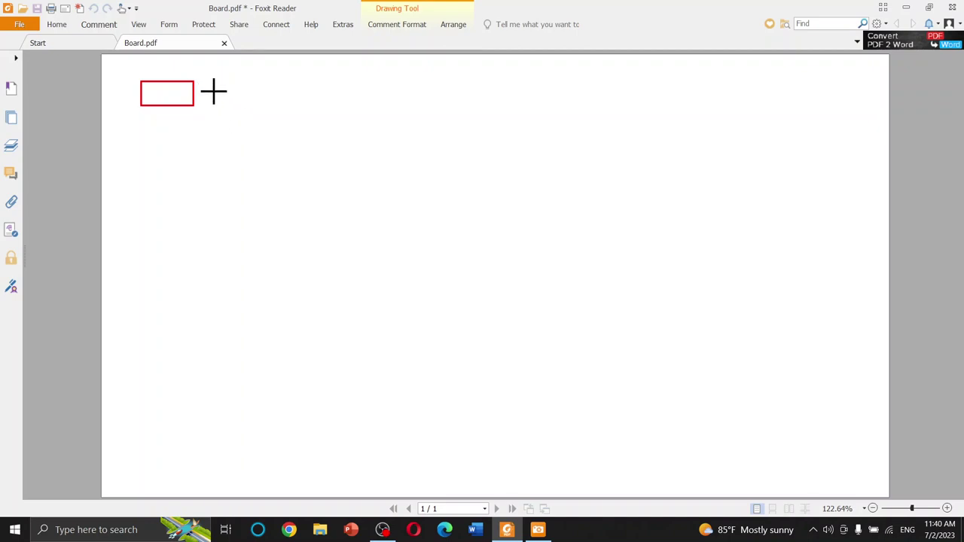
pyautogui.moveTo(210, 84)
pyautogui.mouseDown()
pyautogui.moveTo(267, 107)
pyautogui.moveTo(360, 107)
pyautogui.mouseUp()
pyautogui.moveTo(404, 80)
pyautogui.mouseDown()
pyautogui.moveTo(452, 104)
pyautogui.moveTo(486, 104)
pyautogui.mouseUp()
pyautogui.moveTo(534, 77); pyautogui.dragTo(618, 104)
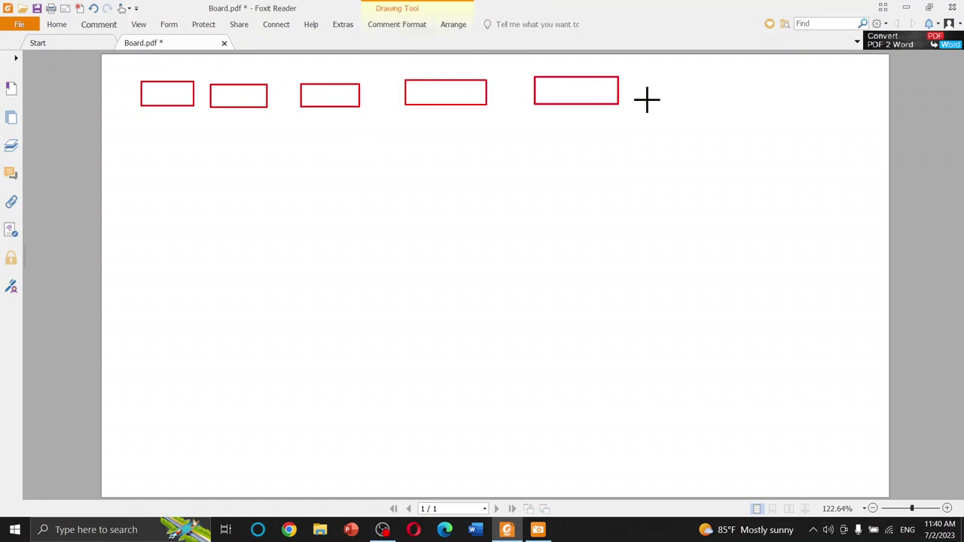
pyautogui.moveTo(666, 74); pyautogui.dragTo(741, 106)
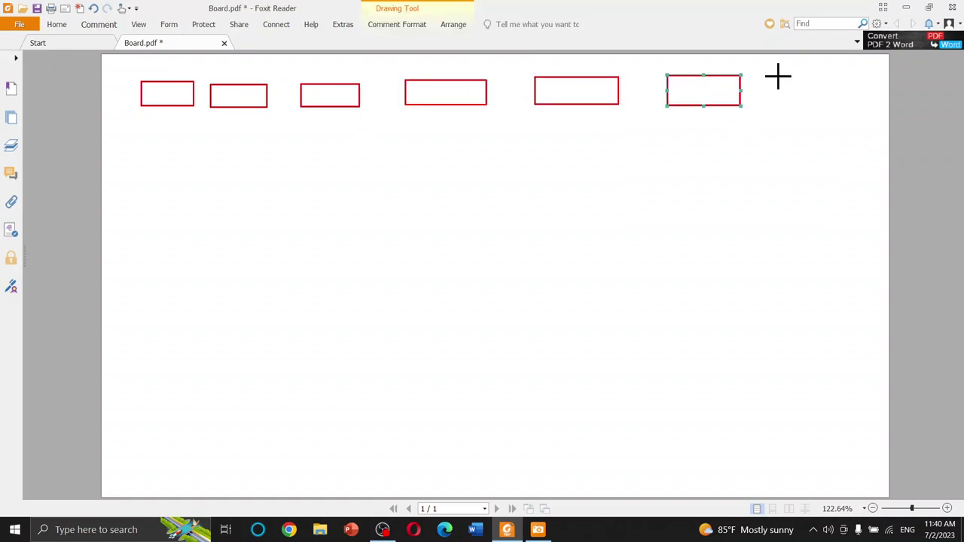
pyautogui.moveTo(779, 77)
pyautogui.mouseDown()
pyautogui.moveTo(835, 78)
pyautogui.moveTo(866, 106)
pyautogui.mouseUp()
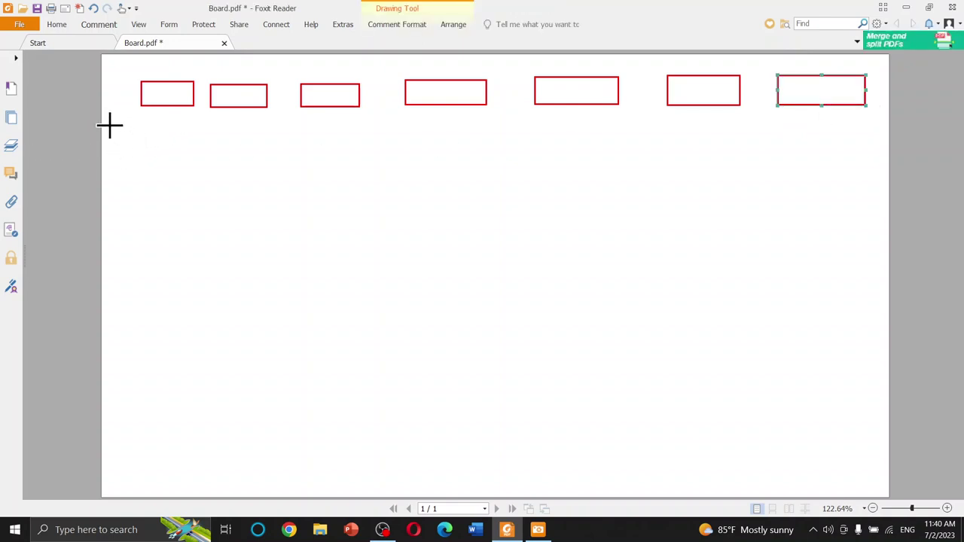
# Draw small rectangles down the left side and a long thin strip across the page.
pyautogui.moveTo(105, 125)
pyautogui.mouseDown()
pyautogui.moveTo(137, 149)
pyautogui.moveTo(136, 231)
pyautogui.mouseUp()
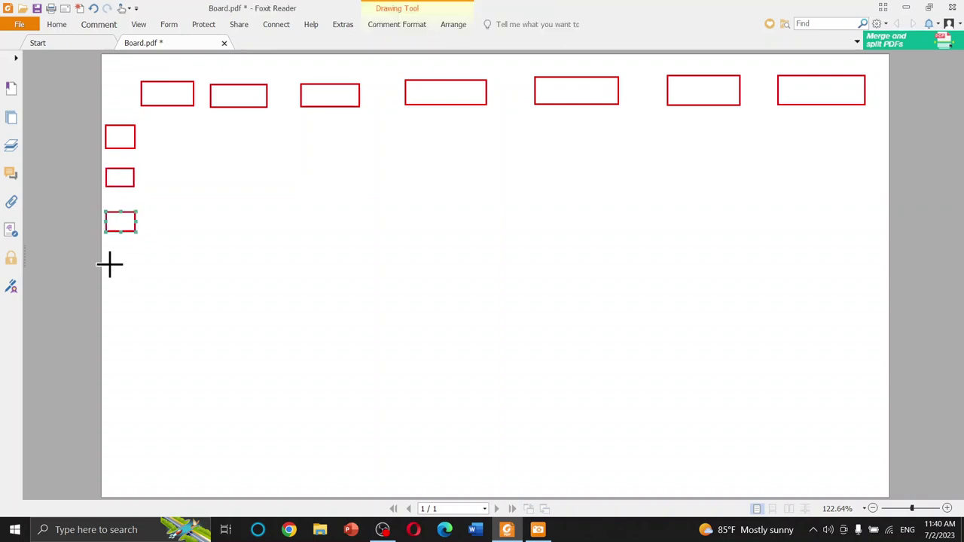
pyautogui.moveTo(105, 264)
pyautogui.mouseDown()
pyautogui.moveTo(134, 287)
pyautogui.moveTo(135, 335)
pyautogui.mouseUp()
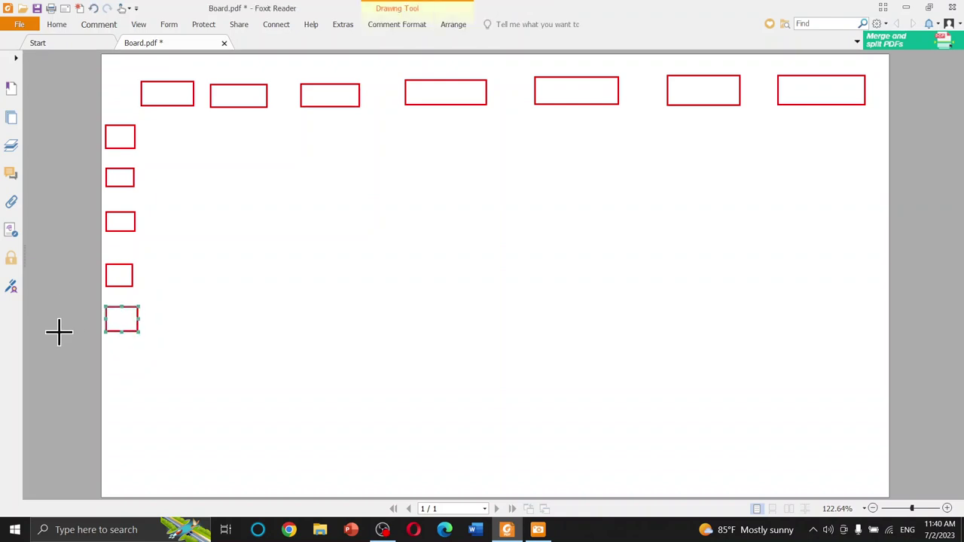
pyautogui.moveTo(106, 346); pyautogui.dragTo(143, 372)
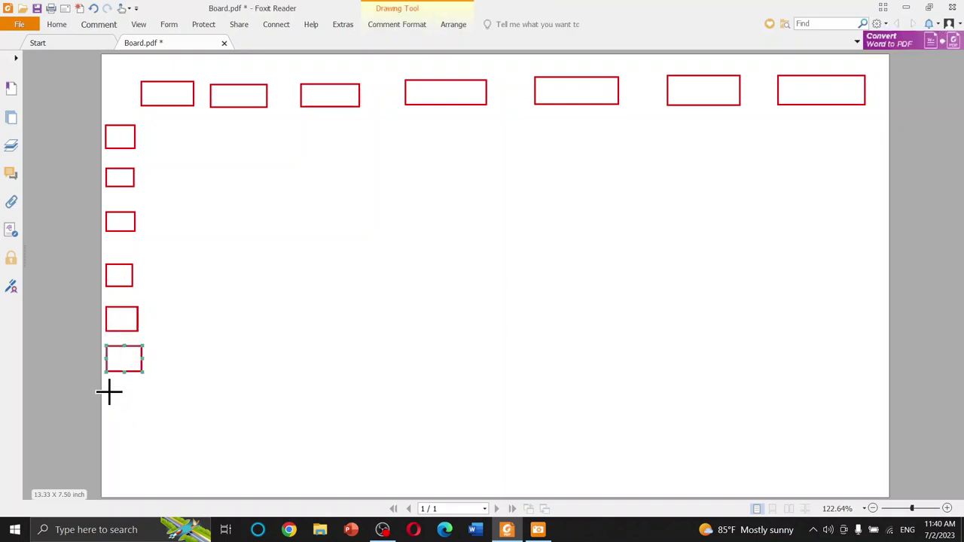
pyautogui.moveTo(109, 391); pyautogui.dragTo(145, 414)
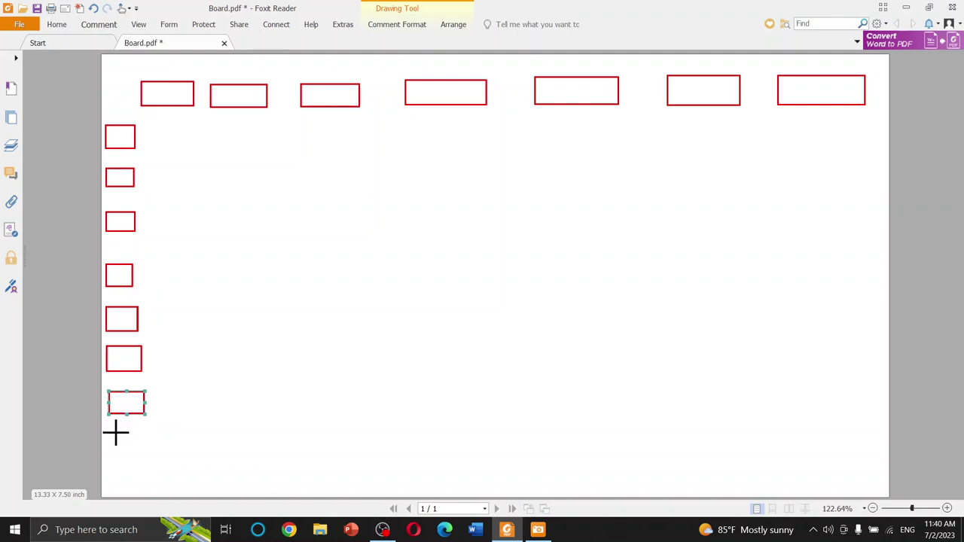
pyautogui.moveTo(106, 424); pyautogui.dragTo(872, 439)
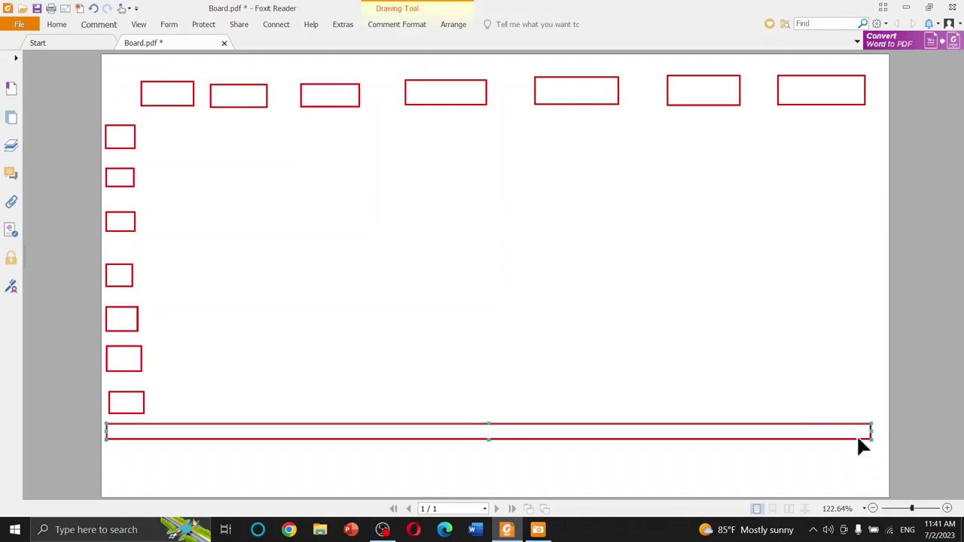
# Add small bottom-left boxes, a page-wide border, a first-row strip and a tall third-column box.
pyautogui.moveTo(107, 449)
pyautogui.mouseDown()
pyautogui.moveTo(153, 466)
pyautogui.moveTo(155, 495)
pyautogui.mouseUp()
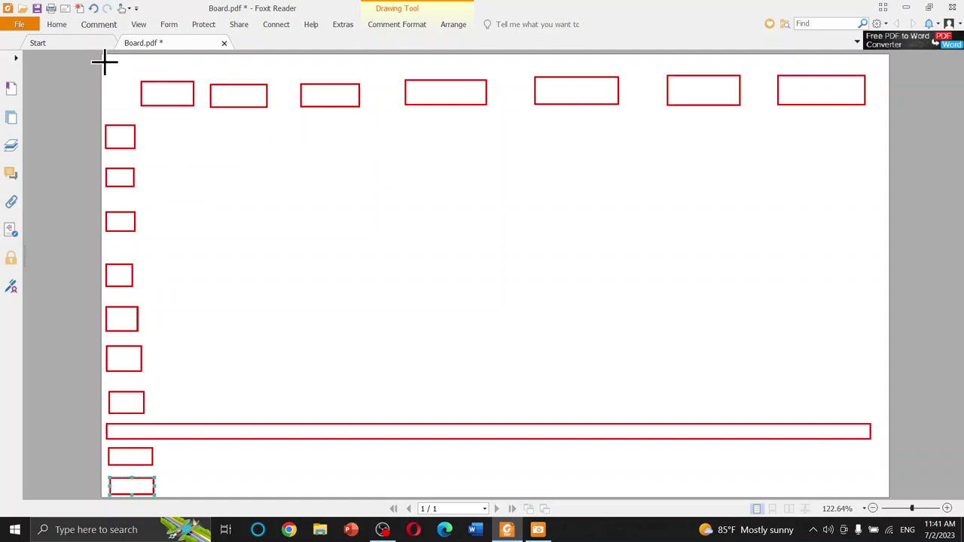
pyautogui.moveTo(104, 64); pyautogui.dragTo(879, 496)
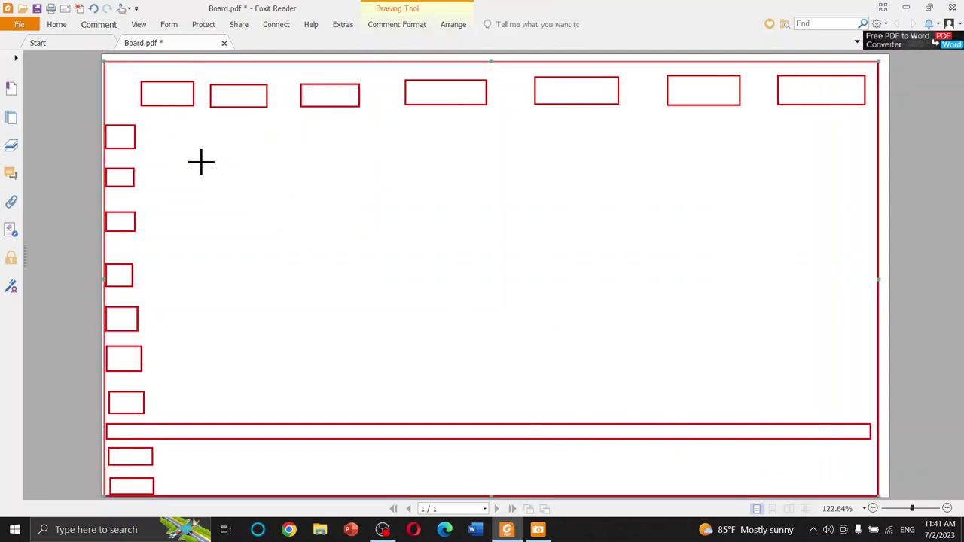
pyautogui.moveTo(143, 125); pyautogui.dragTo(868, 156)
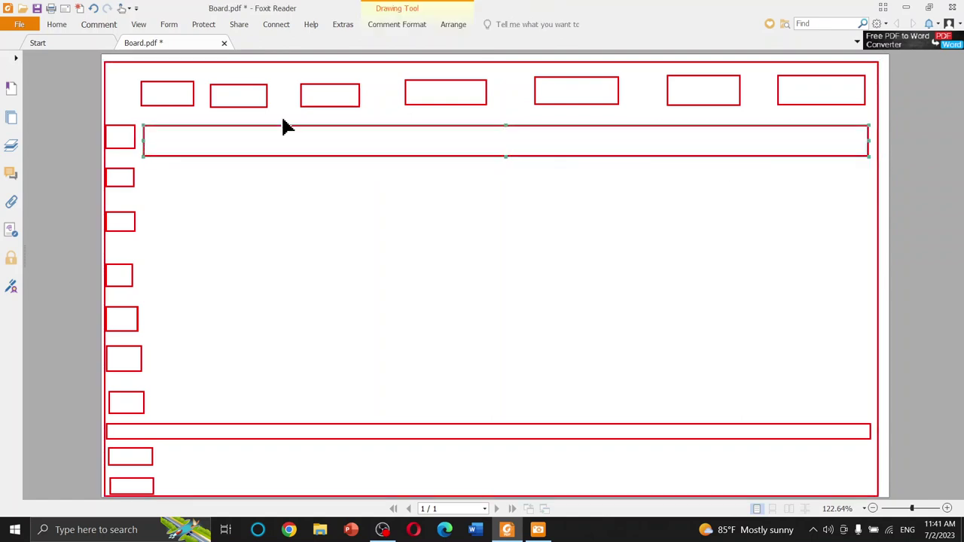
pyautogui.moveTo(295, 66); pyautogui.dragTo(365, 493)
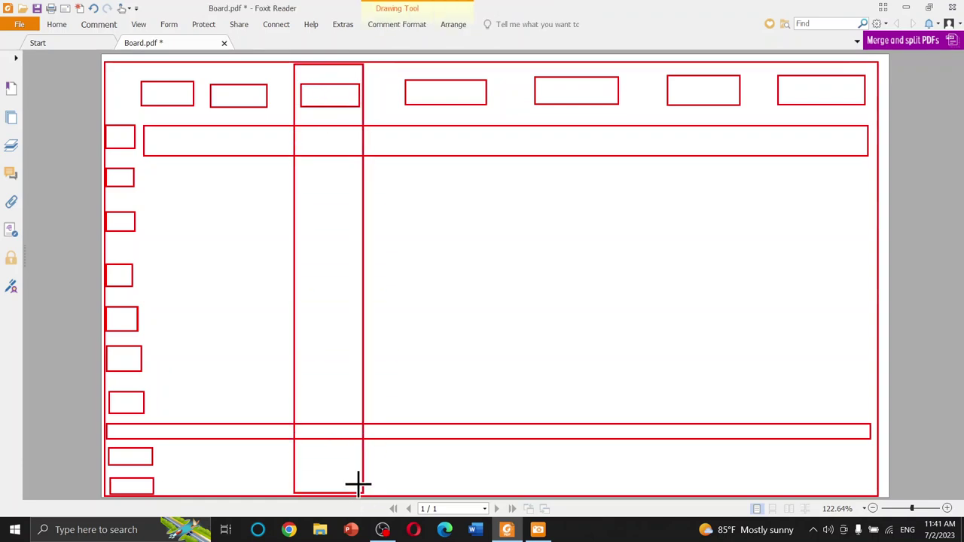
pyautogui.click(103, 26)
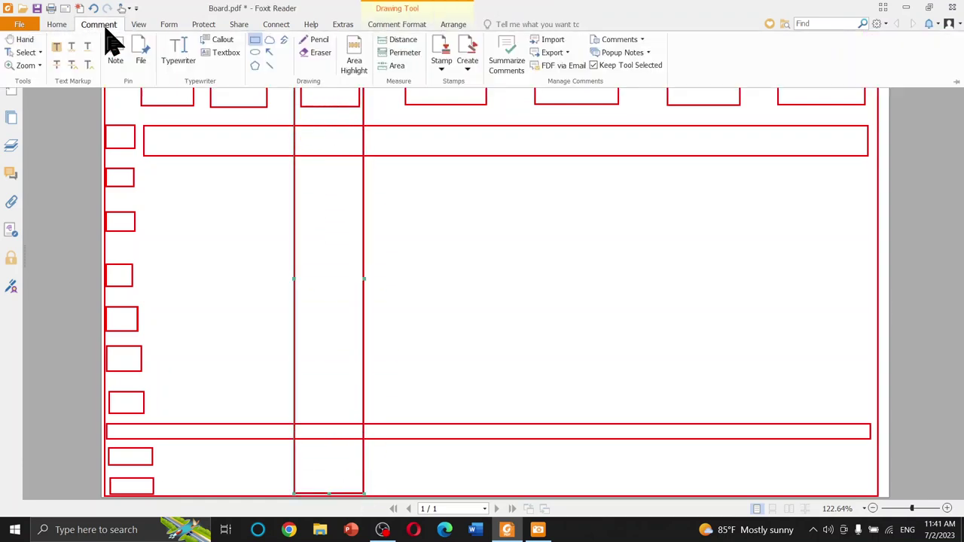
# Draw a red oval where the third column crosses the first class row, nudged slightly upward.
pyautogui.click(256, 52)
pyautogui.moveTo(301, 124); pyautogui.dragTo(354, 168)
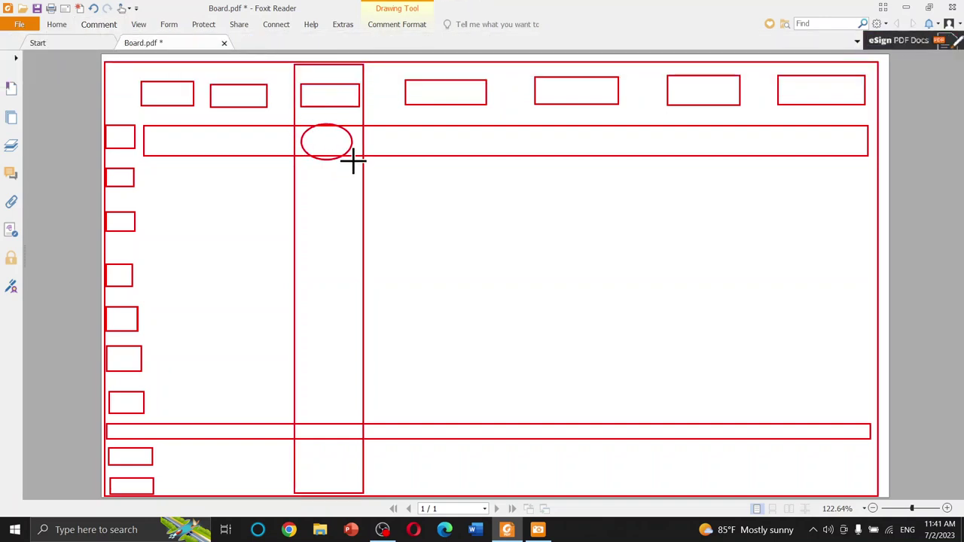
pyautogui.press('Up')
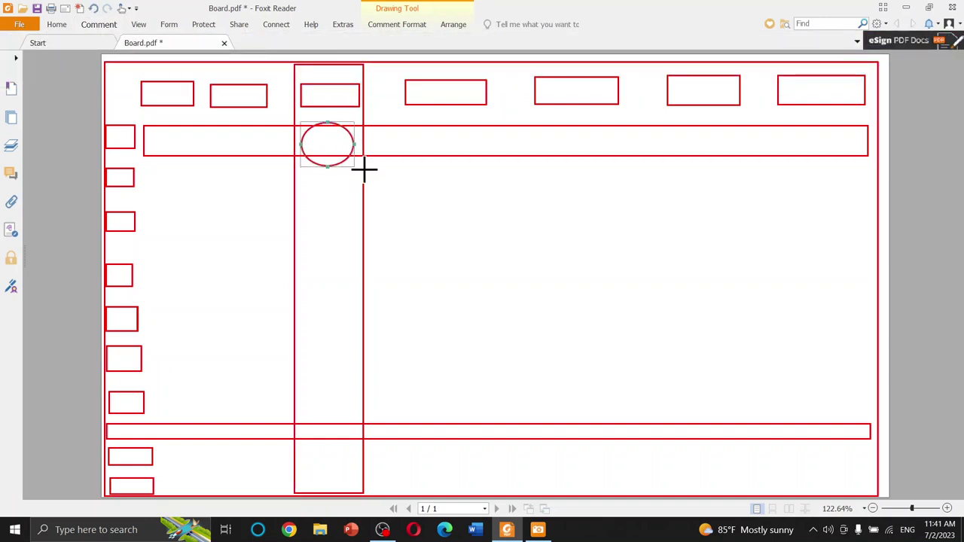
pyautogui.press('Up')
pyautogui.press('Up')
pyautogui.press('Up')
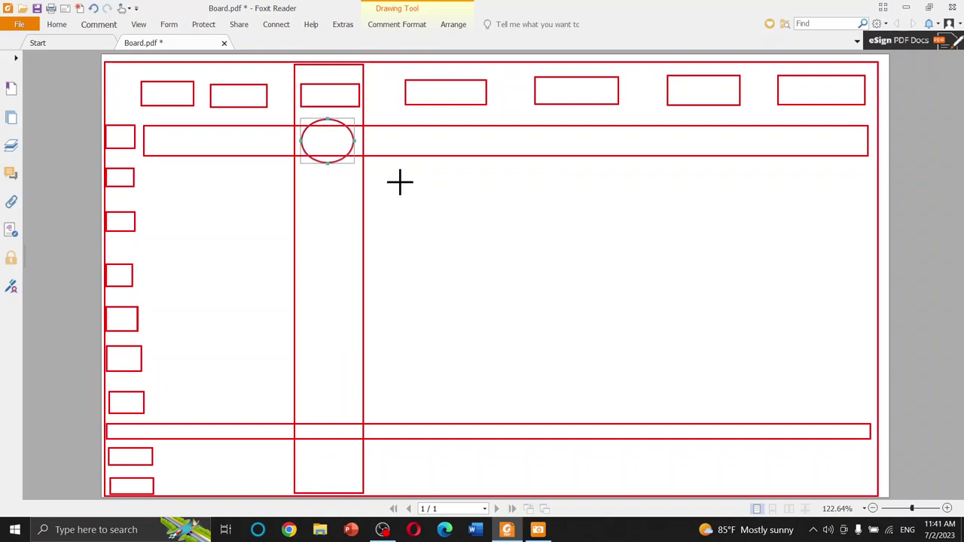
pyautogui.press('Up')
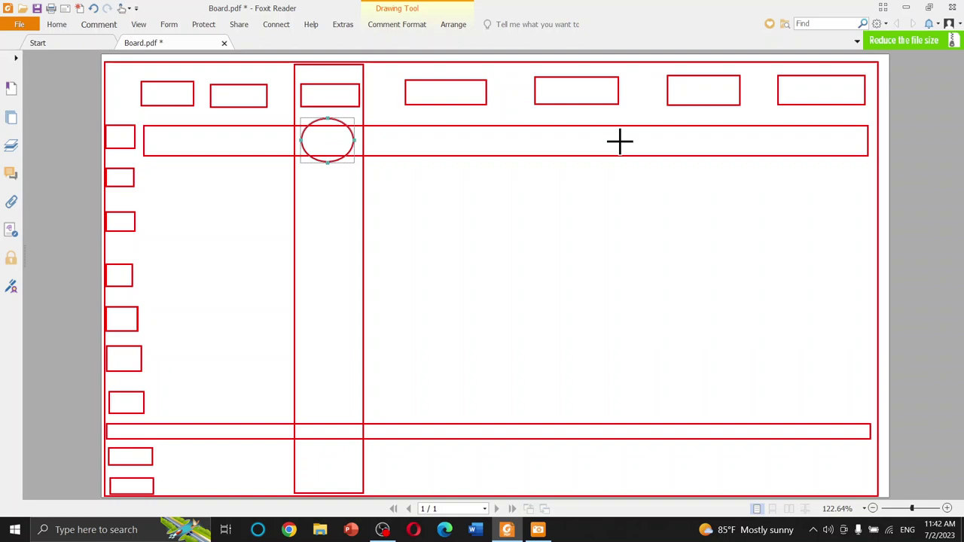
# Launch Excel maximized from Windows search and open 2024-cü tədris ili.xlsx from Recent.
pyautogui.click(908, 9)
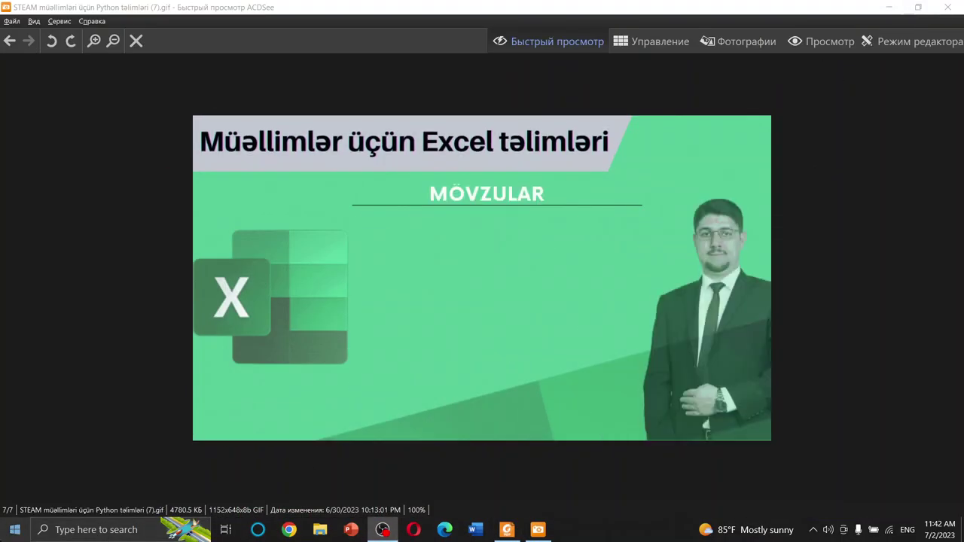
pyautogui.click(87, 532)
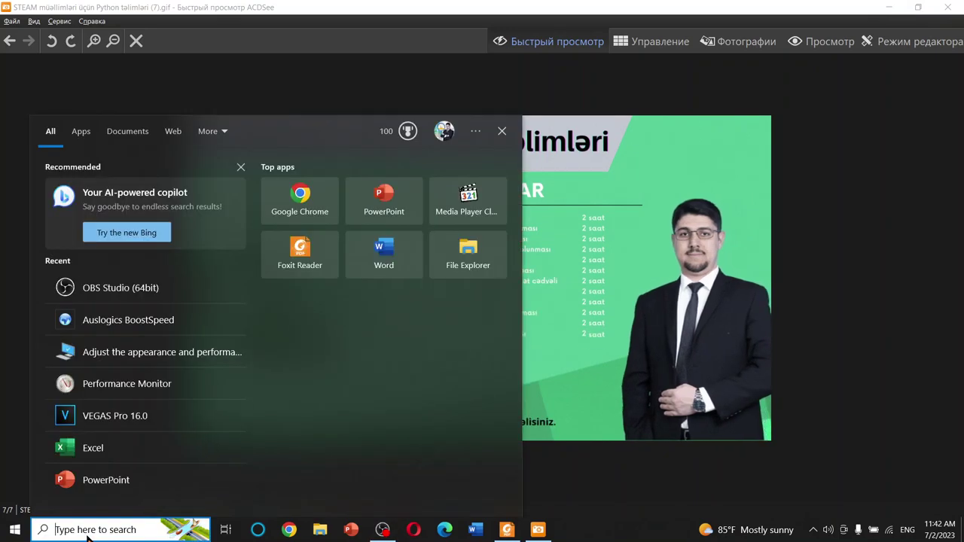
pyautogui.write('e')
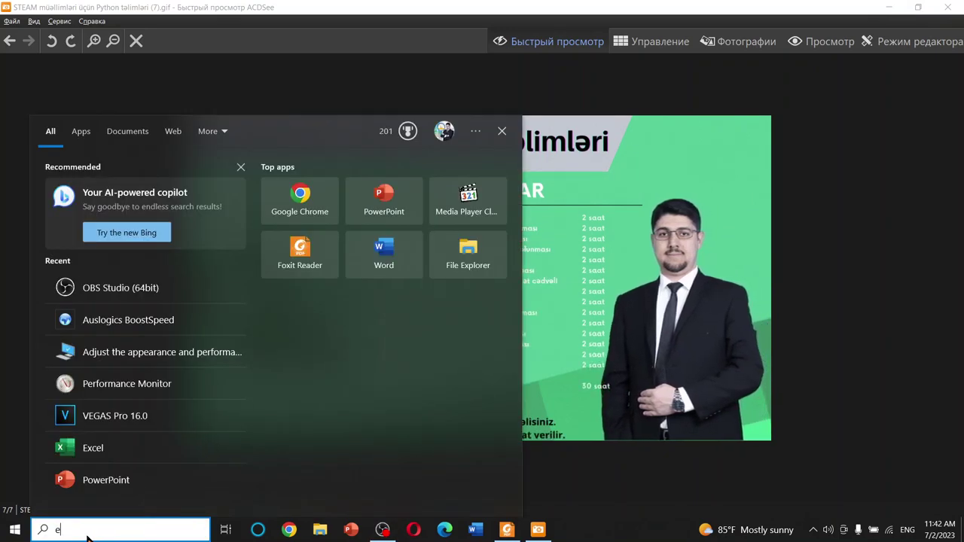
pyautogui.write('x')
pyautogui.press('Return')
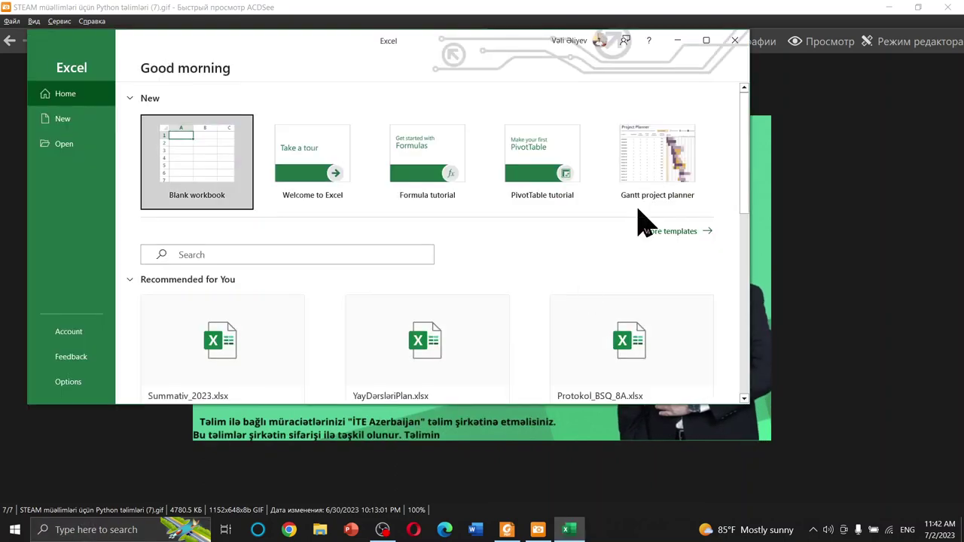
pyautogui.click(706, 40)
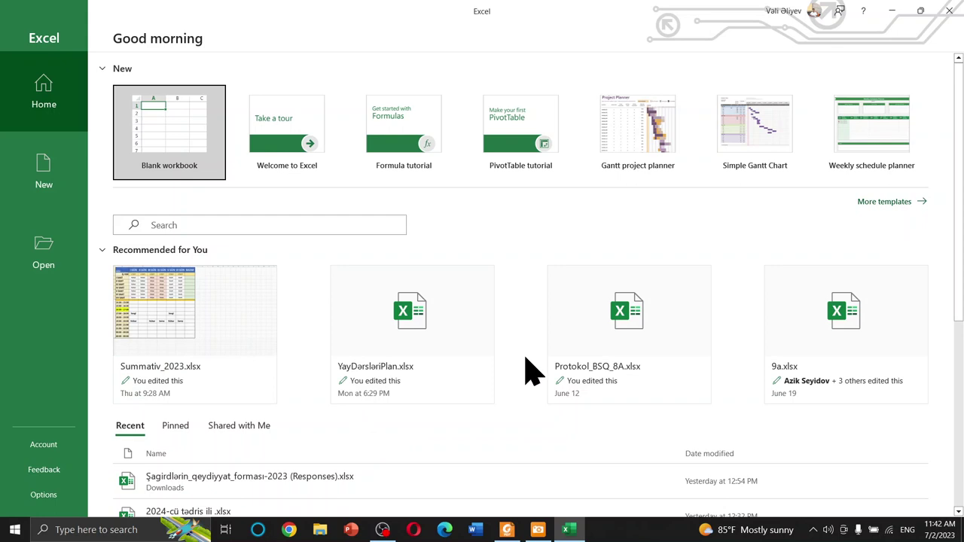
pyautogui.scroll(-1, 337, 369)
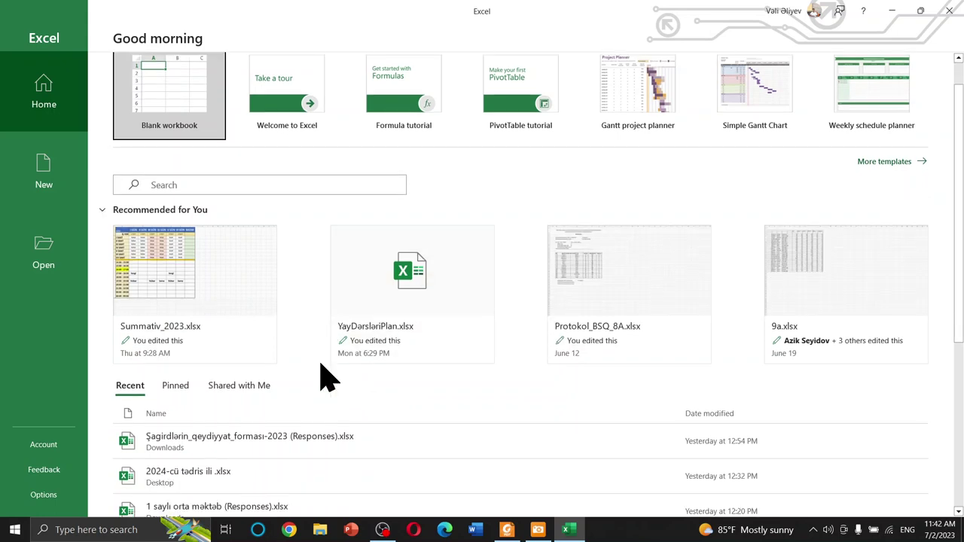
pyautogui.scroll(-1, 283, 431)
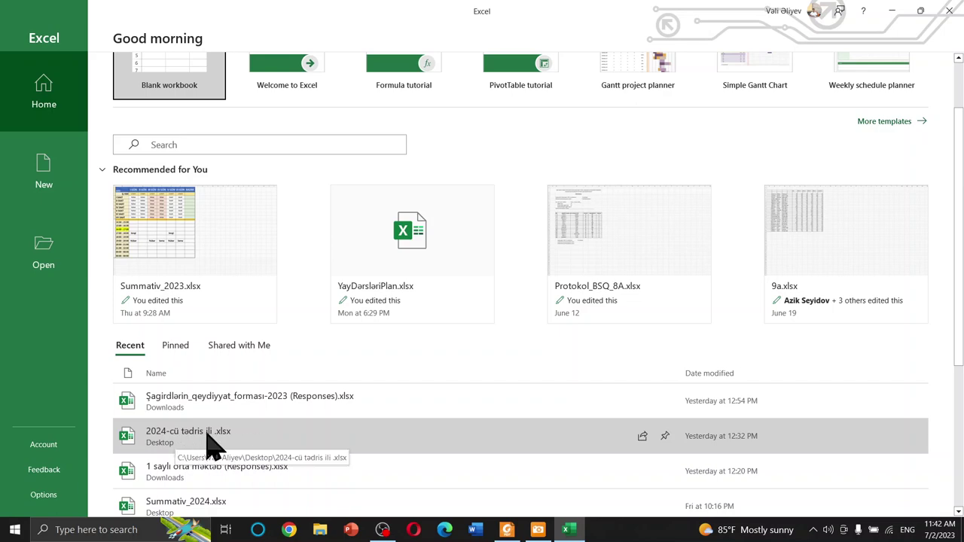
pyautogui.click(224, 445)
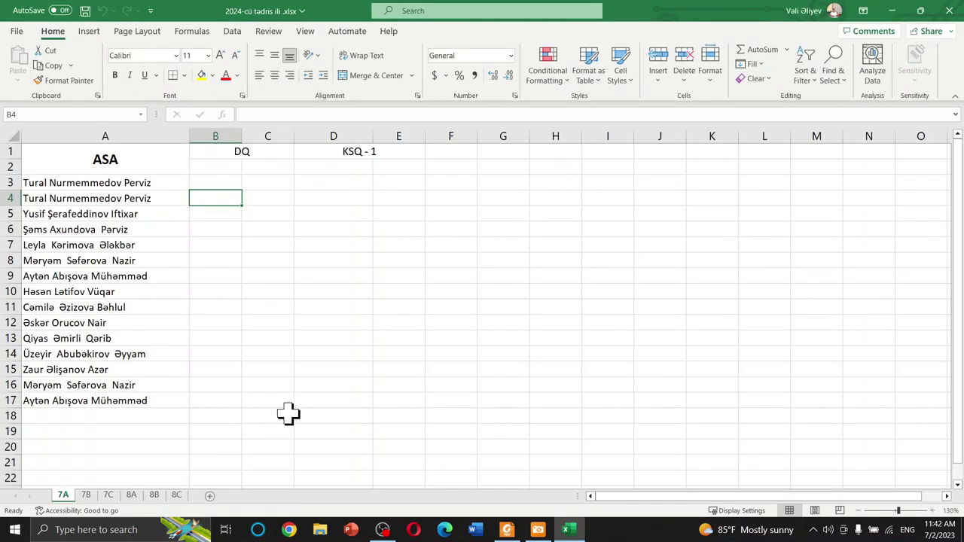
# Add a new worksheet and rename Sheet1 to CƏDVƏL using the Azerbaijani keyboard.
pyautogui.click(210, 495)
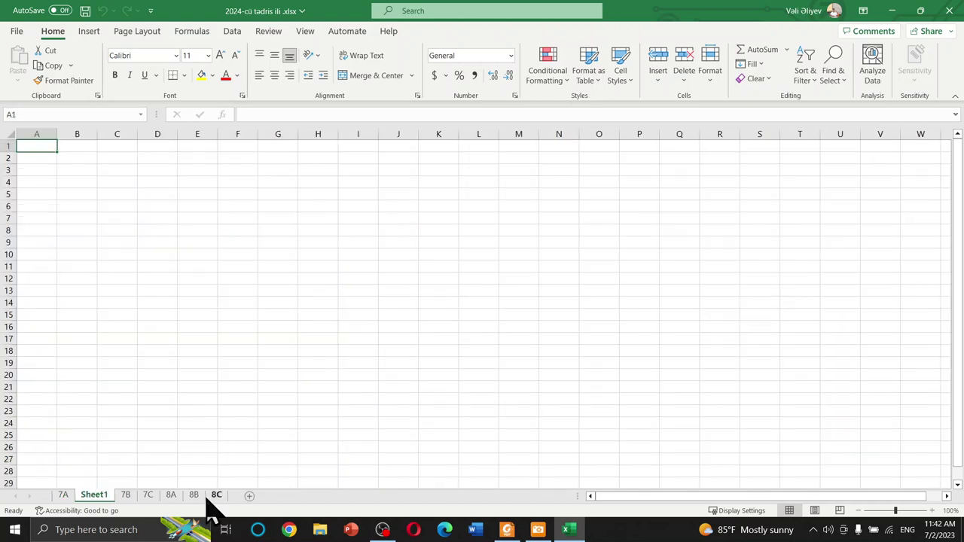
pyautogui.rightClick(99, 494)
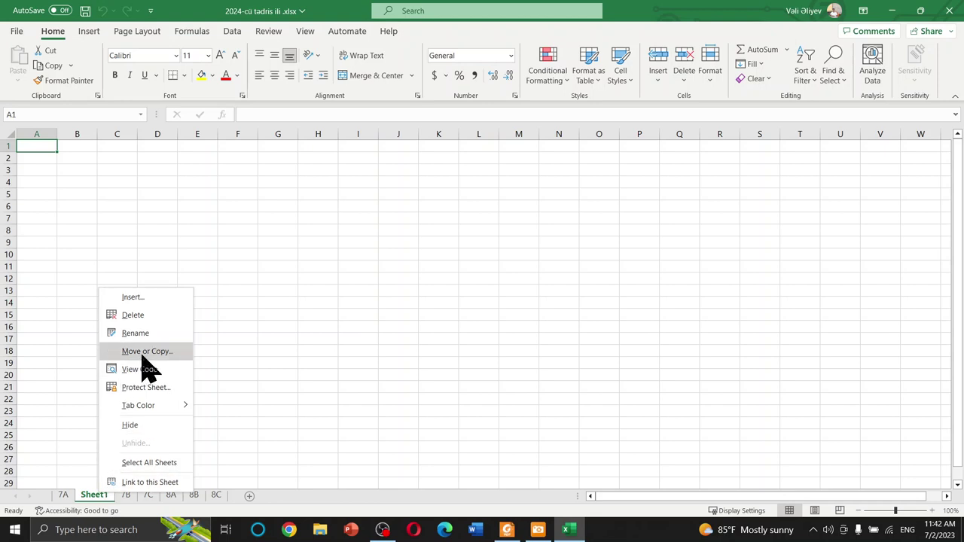
pyautogui.click(151, 334)
pyautogui.write('6')
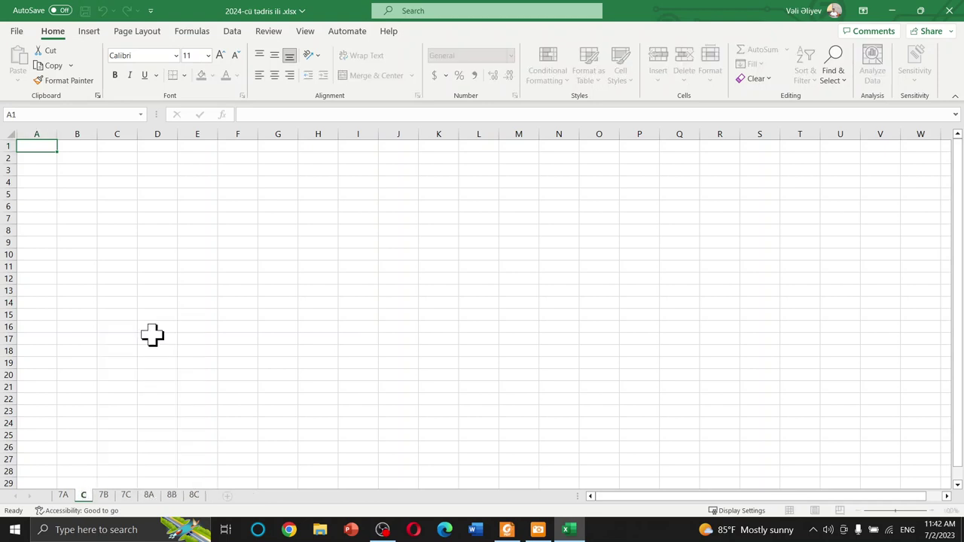
pyautogui.write('D')
pyautogui.press('BackSpace')
pyautogui.press('BackSpace')
pyautogui.press('BackSpace')
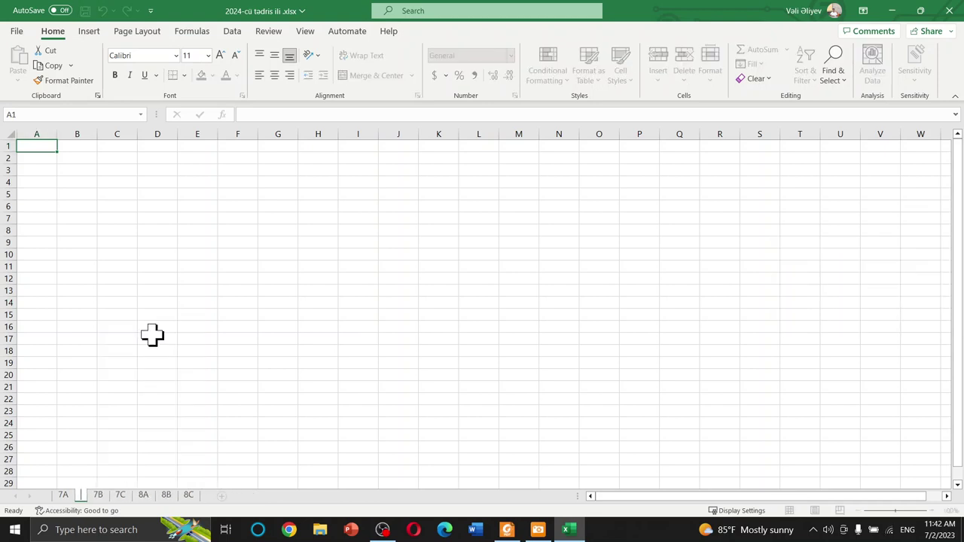
pyautogui.press('super+space')
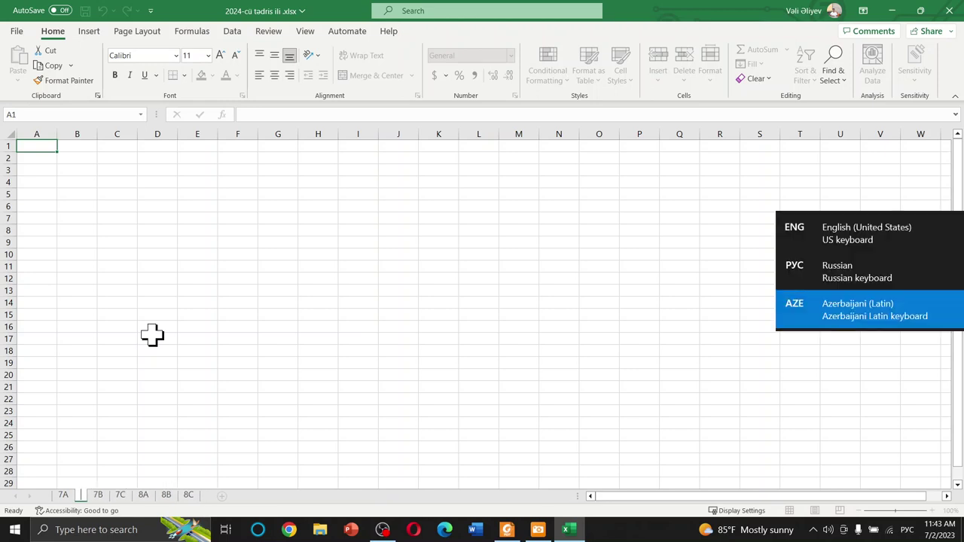
pyautogui.write('CƏDV')
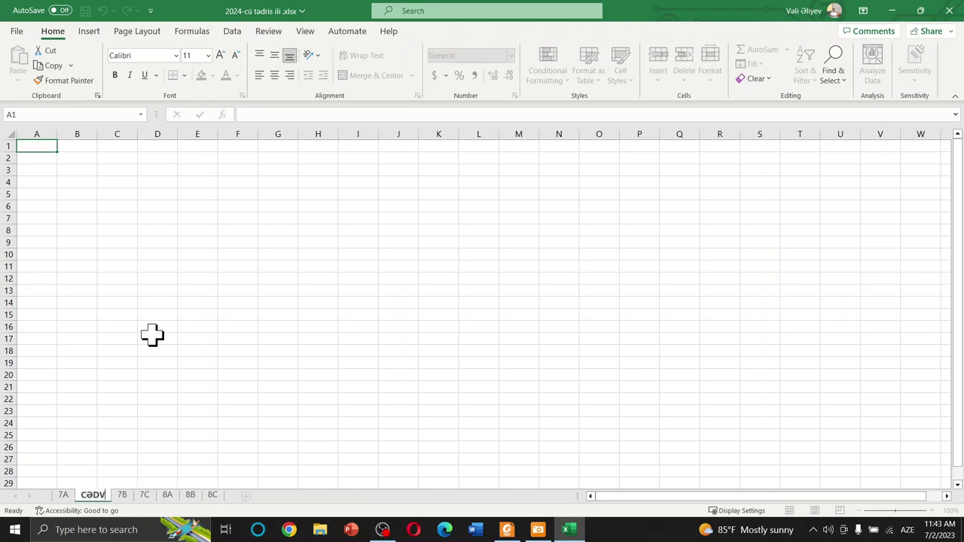
pyautogui.write('ƏL')
pyautogui.press('Return')
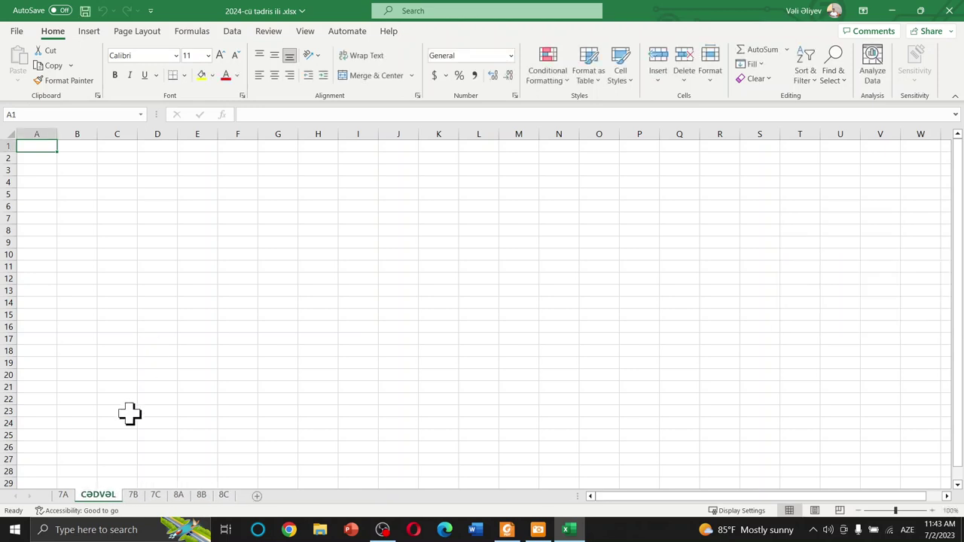
# Move the CƏDVƏL tab before 7A and glance at the Board.pdf layout.
pyautogui.moveTo(98, 498); pyautogui.dragTo(55, 498)
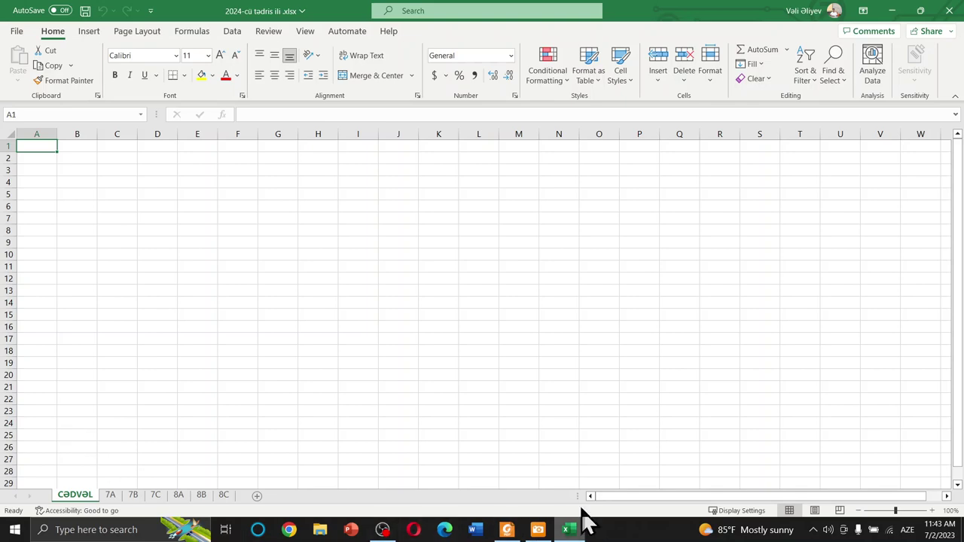
pyautogui.click(517, 532)
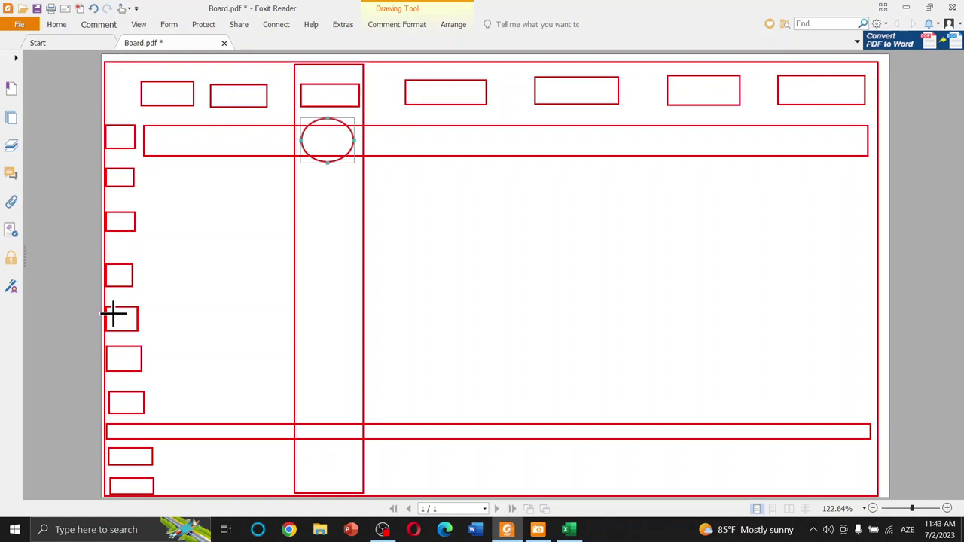
pyautogui.click(906, 8)
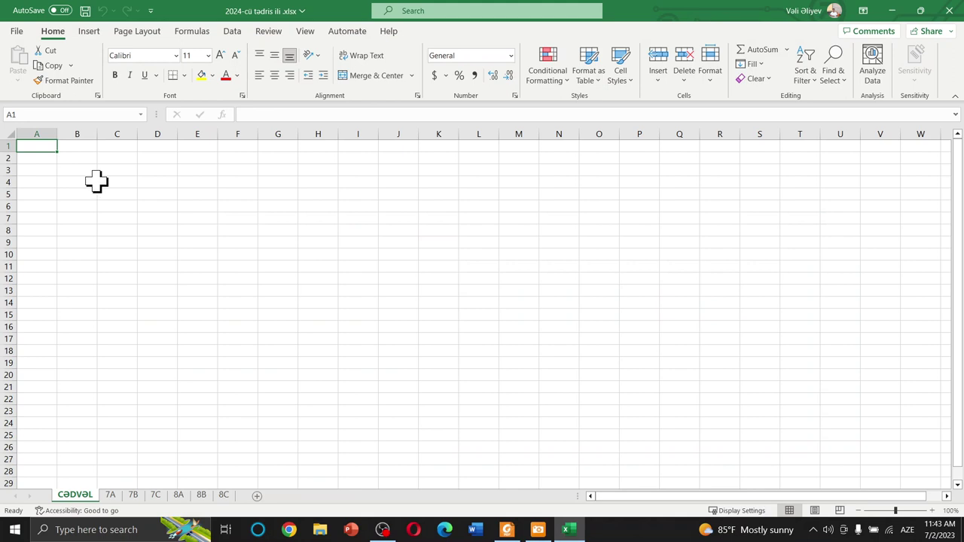
# Select columns A–H and adjust their shared width, trying several widths.
pyautogui.moveTo(38, 134); pyautogui.dragTo(324, 141)
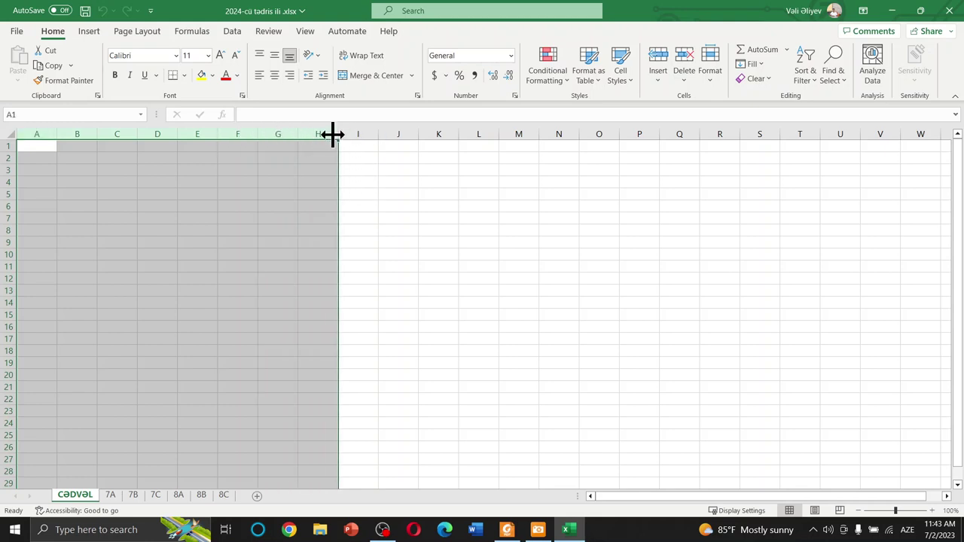
pyautogui.moveTo(339, 138); pyautogui.dragTo(370, 138)
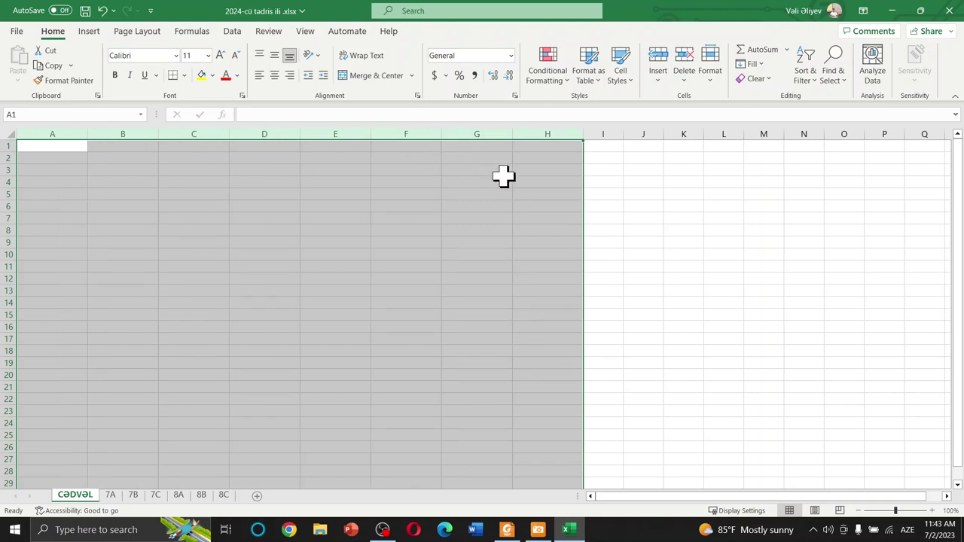
pyautogui.hotkey('ctrl', 'z')
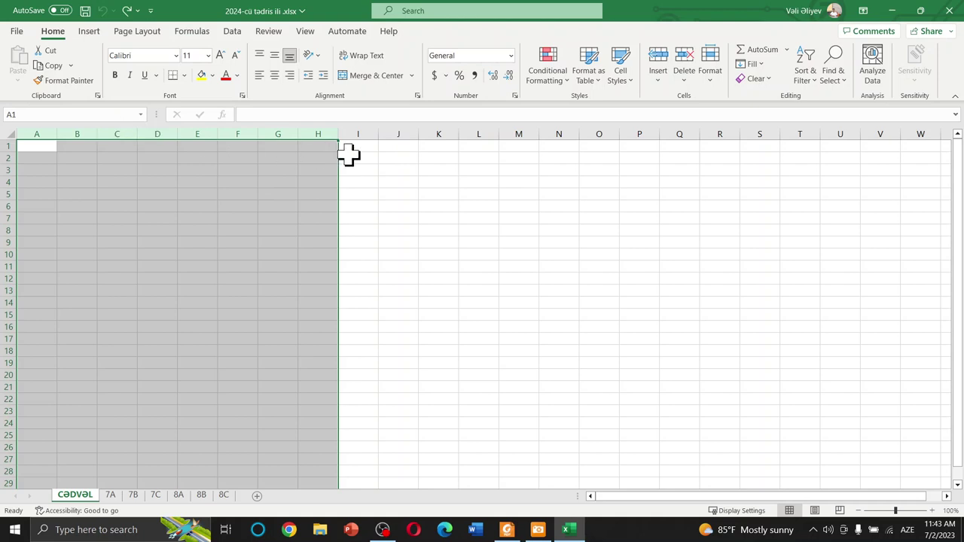
pyautogui.moveTo(340, 132); pyautogui.dragTo(440, 133)
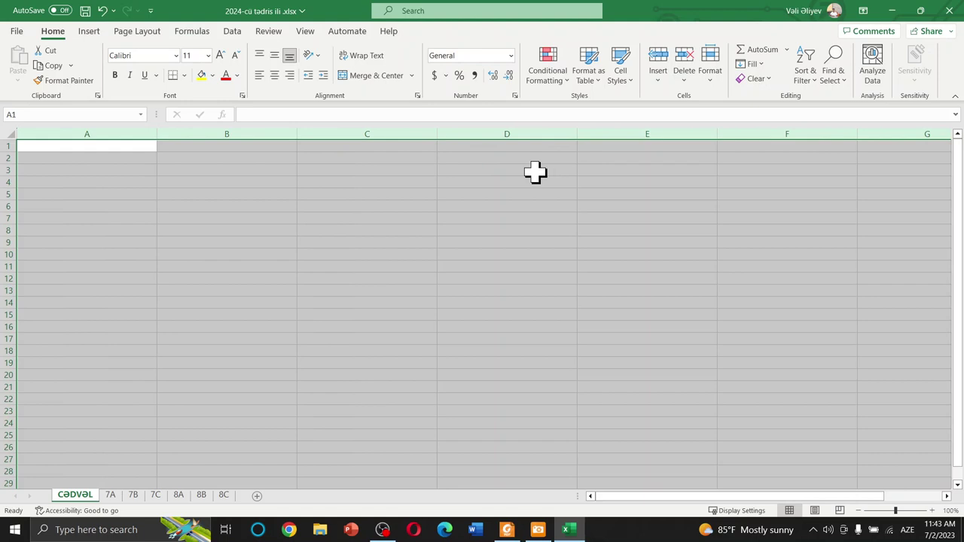
pyautogui.hotkey('ctrl', 'z')
pyautogui.moveTo(339, 136); pyautogui.dragTo(379, 134)
pyautogui.hotkey('ctrl', 'z')
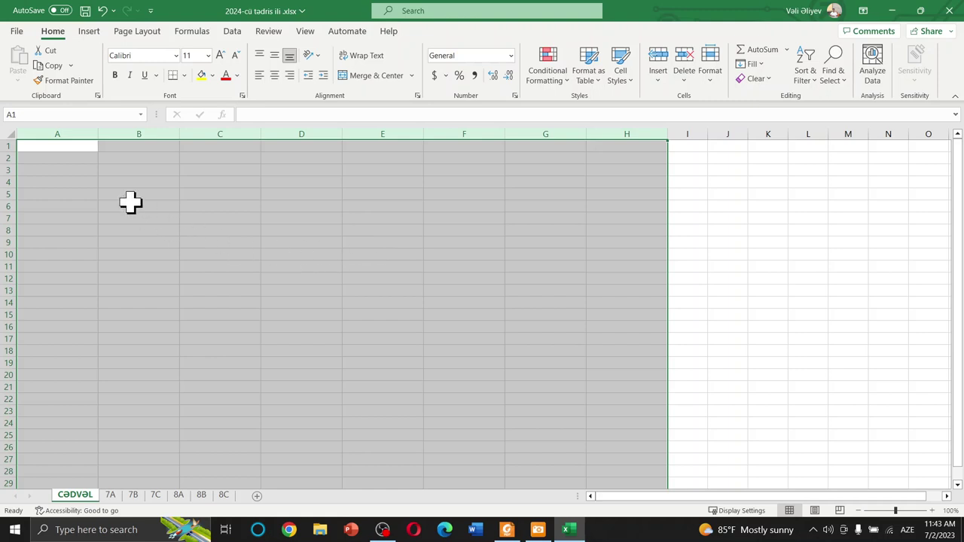
pyautogui.click(123, 173)
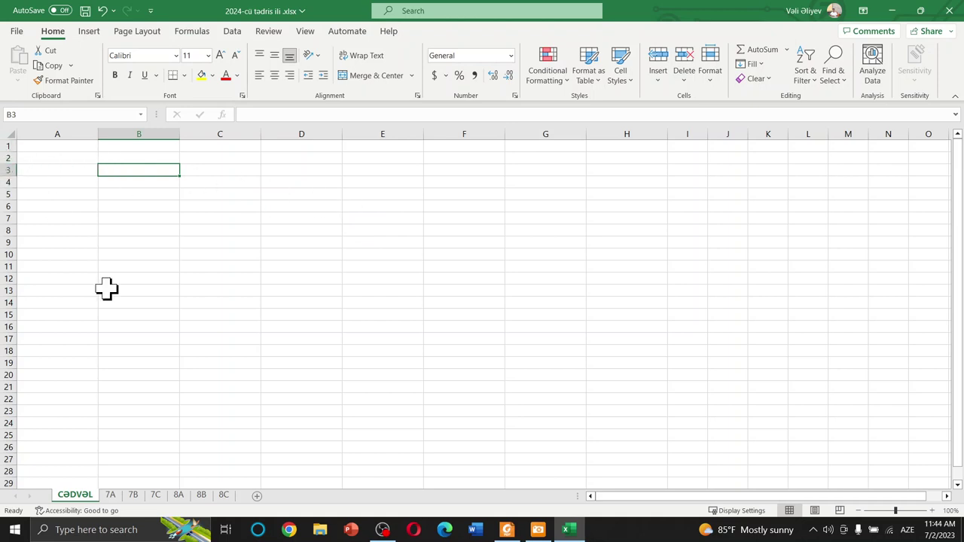
# Check the Board.pdf layout, then select rows 1–15 on the CƏDVƏL sheet.
pyautogui.click(506, 531)
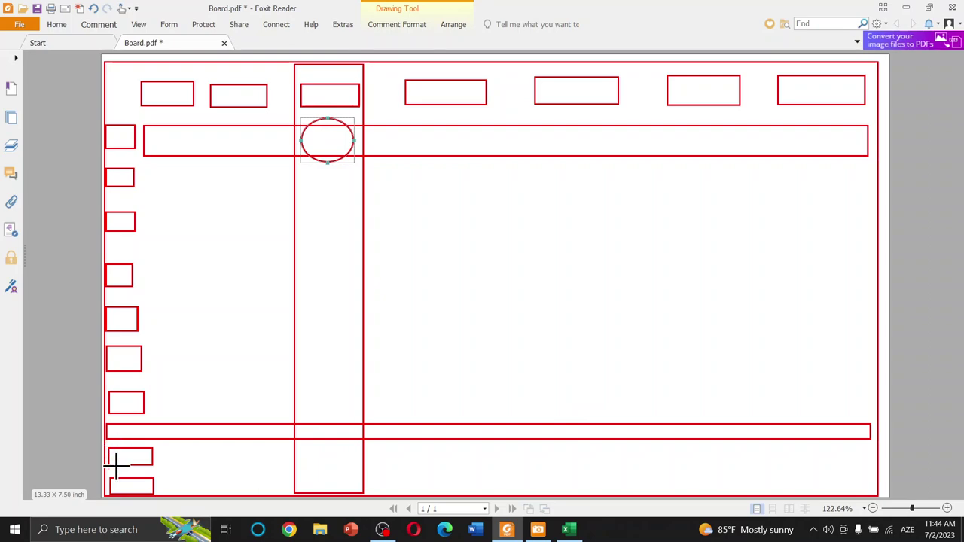
pyautogui.click(906, 7)
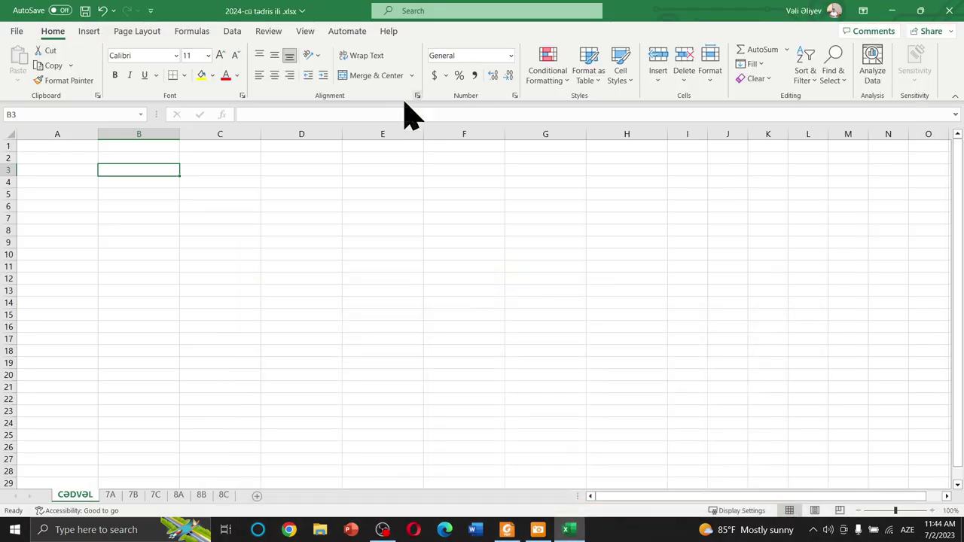
pyautogui.moveTo(4, 145); pyautogui.dragTo(11, 344)
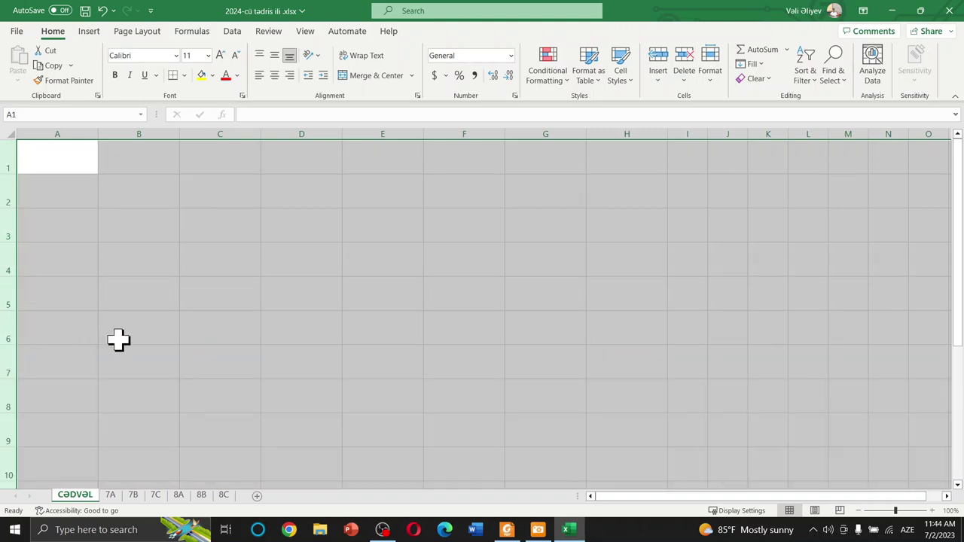
# Rework the row heights, inserting a blank top row and making rows 1–17 taller.
pyautogui.hotkey('ctrl', 'z')
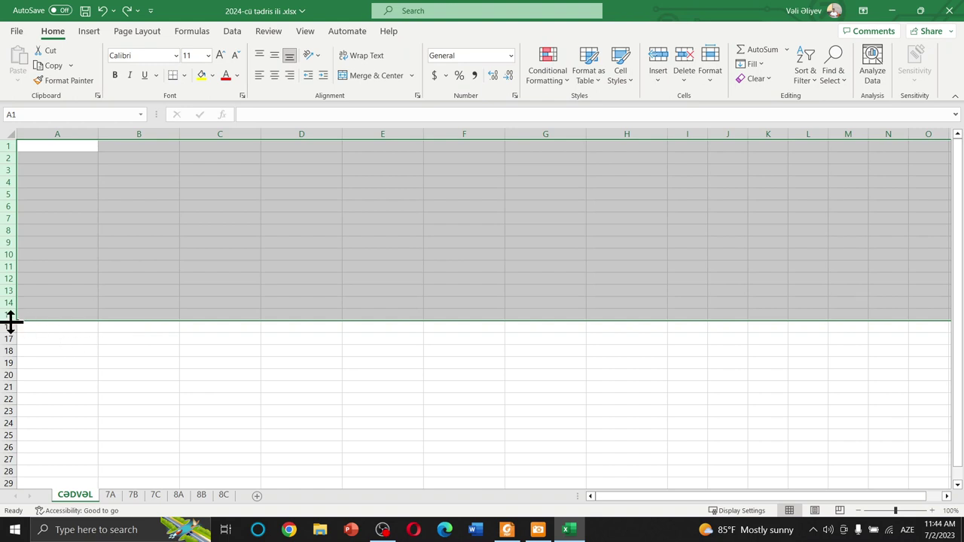
pyautogui.moveTo(11, 323); pyautogui.dragTo(8, 332)
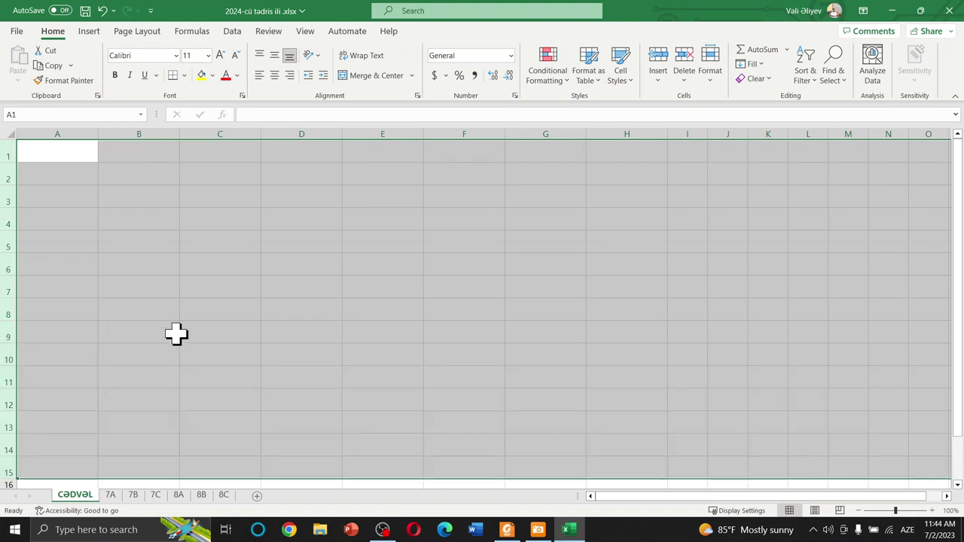
pyautogui.click(320, 291)
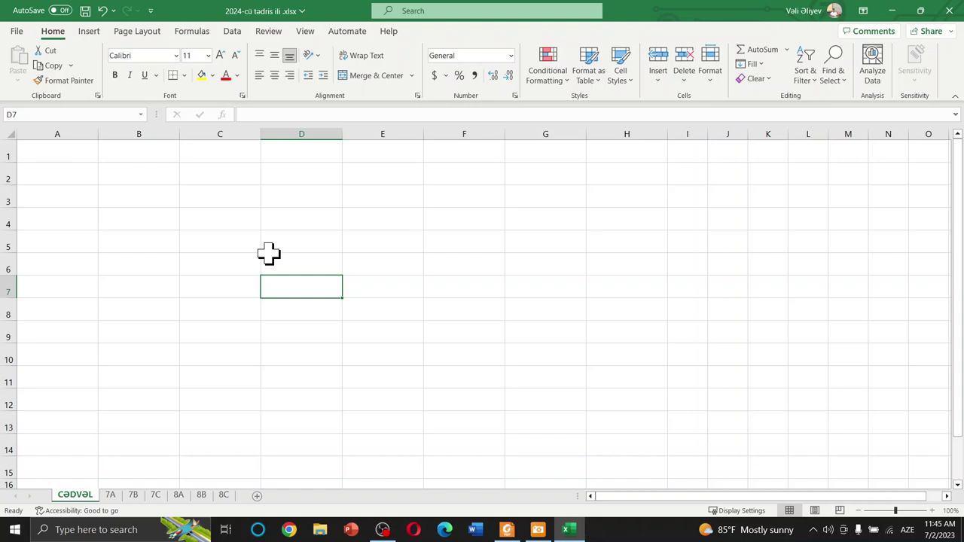
pyautogui.rightClick(6, 155)
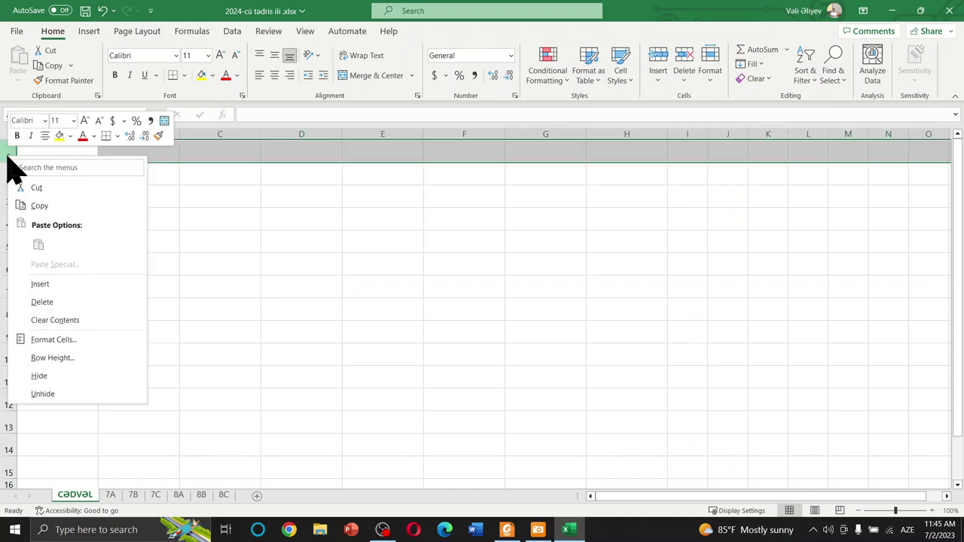
pyautogui.click(51, 287)
pyautogui.click(223, 226)
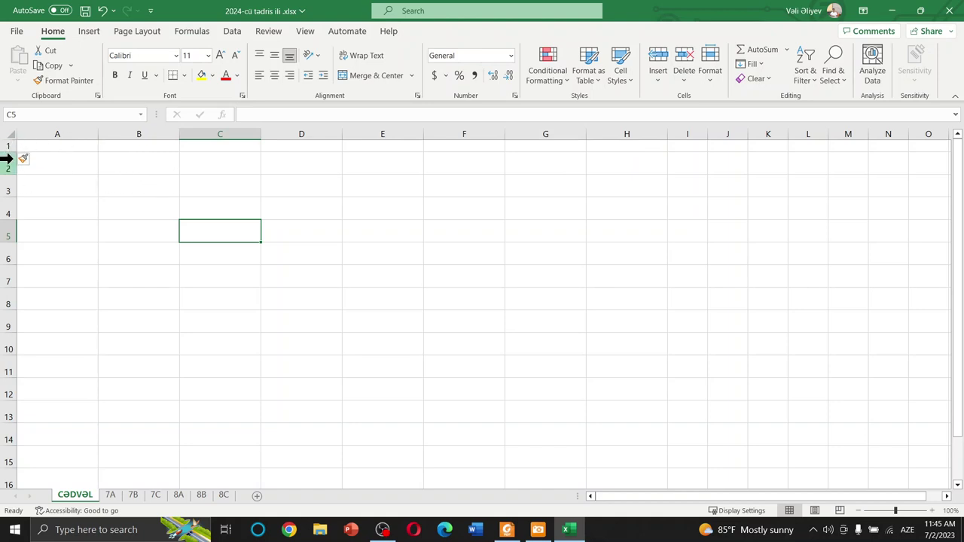
pyautogui.moveTo(8, 159); pyautogui.dragTo(10, 169)
pyautogui.click(106, 181)
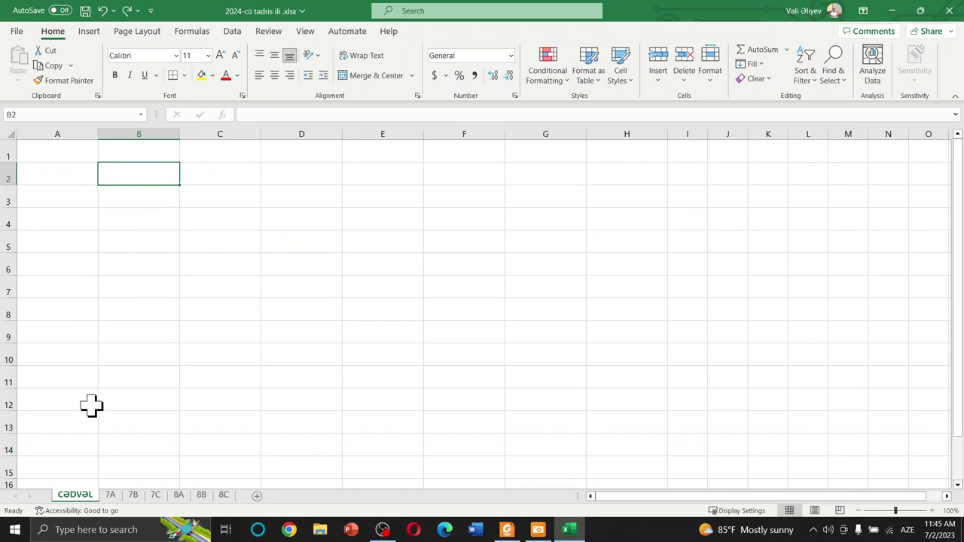
pyautogui.hotkey('ctrl', 'z')
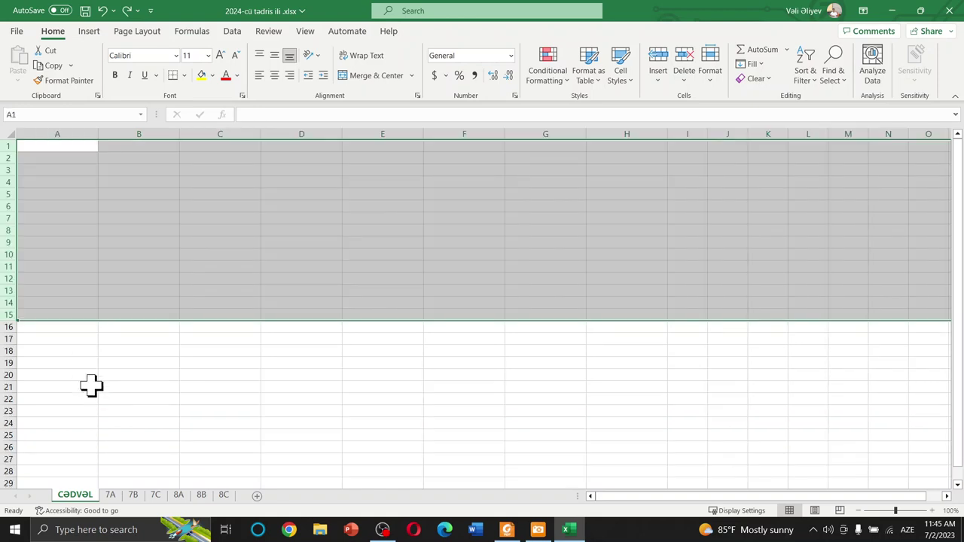
pyautogui.click(35, 340)
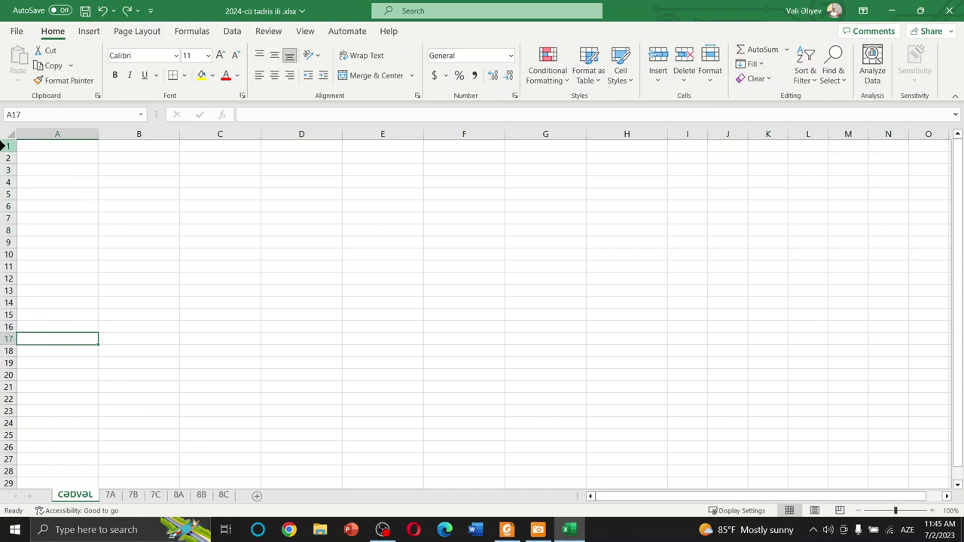
pyautogui.moveTo(3, 146)
pyautogui.mouseDown()
pyautogui.moveTo(4, 343)
pyautogui.moveTo(16, 344)
pyautogui.moveTo(4, 360)
pyautogui.mouseUp()
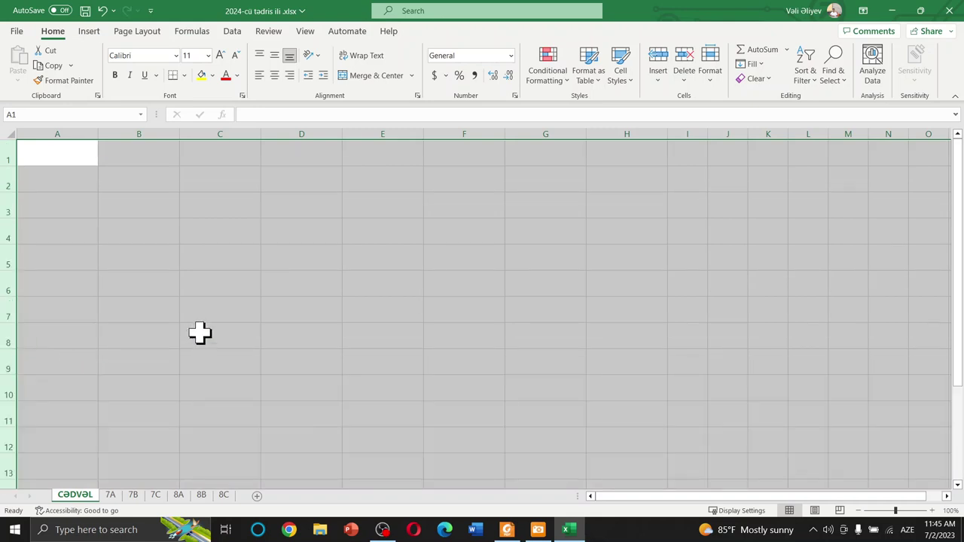
pyautogui.click(218, 305)
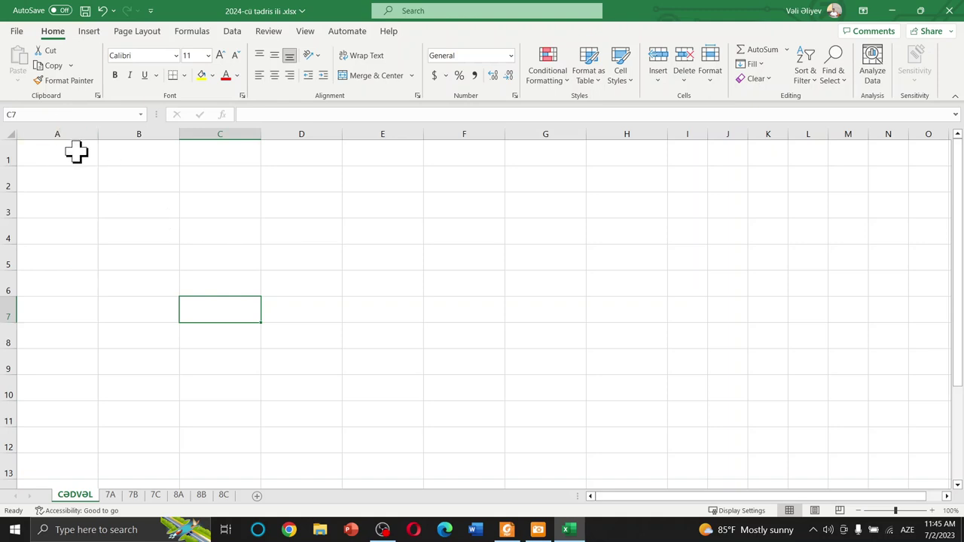
# Select the timetable block from A1 to H17.
pyautogui.click(165, 151)
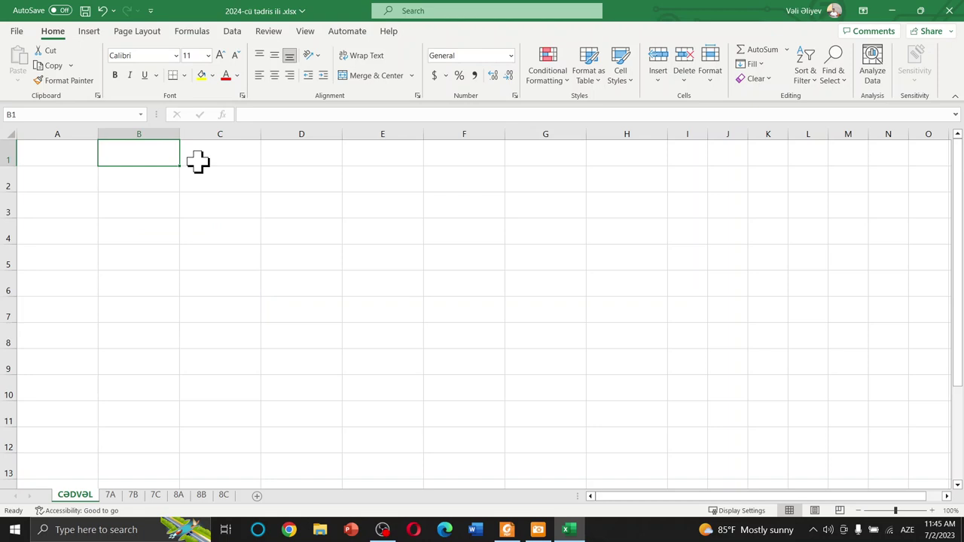
pyautogui.write('1')
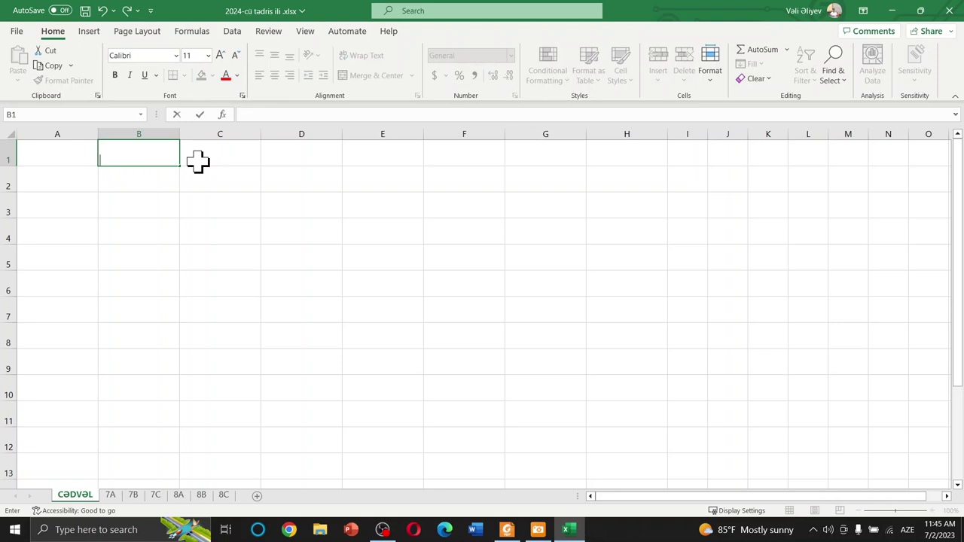
pyautogui.click(198, 185)
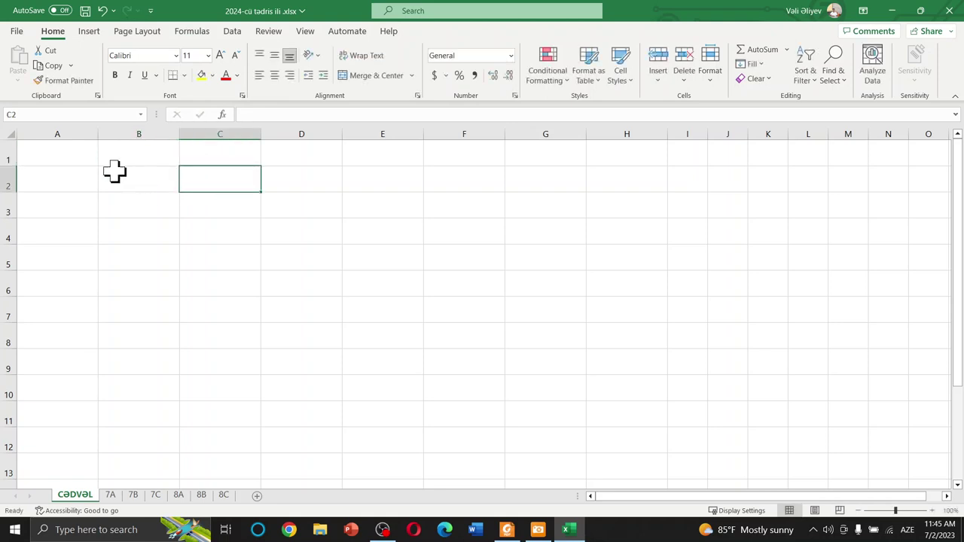
pyautogui.click(156, 156)
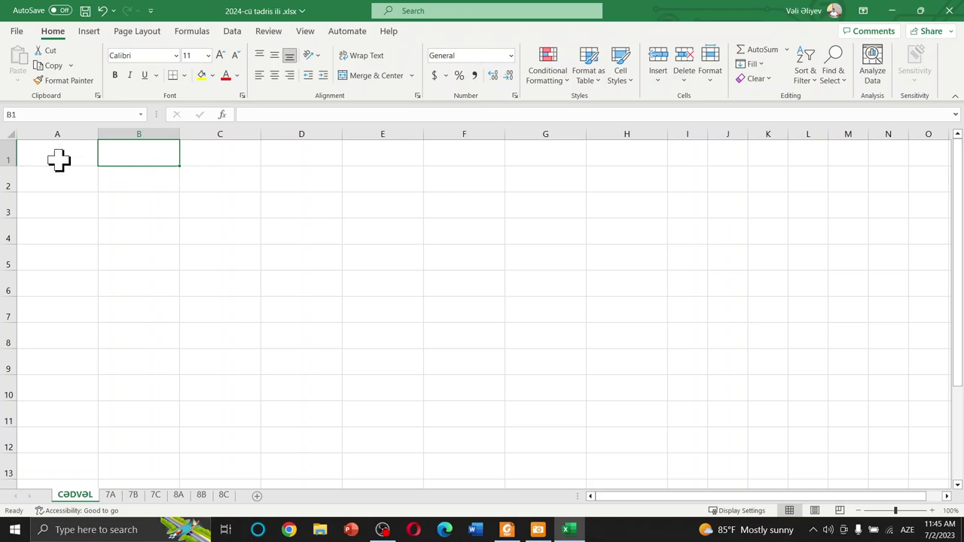
pyautogui.moveTo(59, 155)
pyautogui.mouseDown()
pyautogui.moveTo(182, 217)
pyautogui.moveTo(618, 507)
pyautogui.moveTo(619, 420)
pyautogui.mouseUp()
# Format A1:H17 as bold 16-point Calibri, centred horizontally and vertically.
pyautogui.scroll(2, 335, 306)
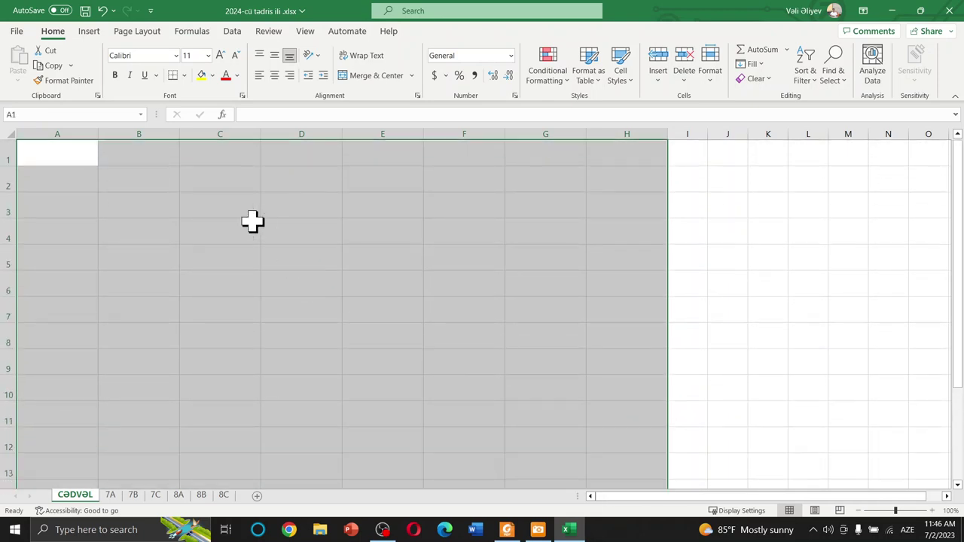
pyautogui.click(118, 79)
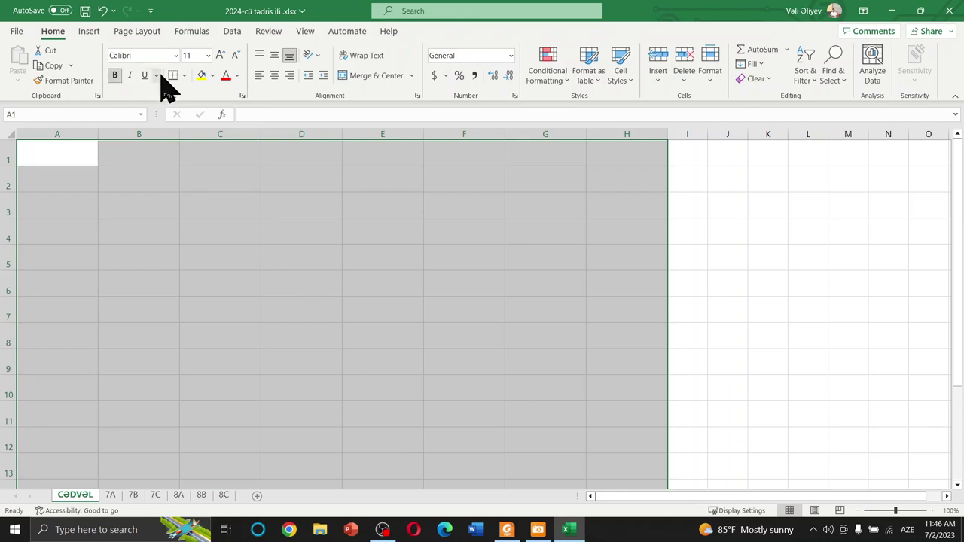
pyautogui.click(208, 56)
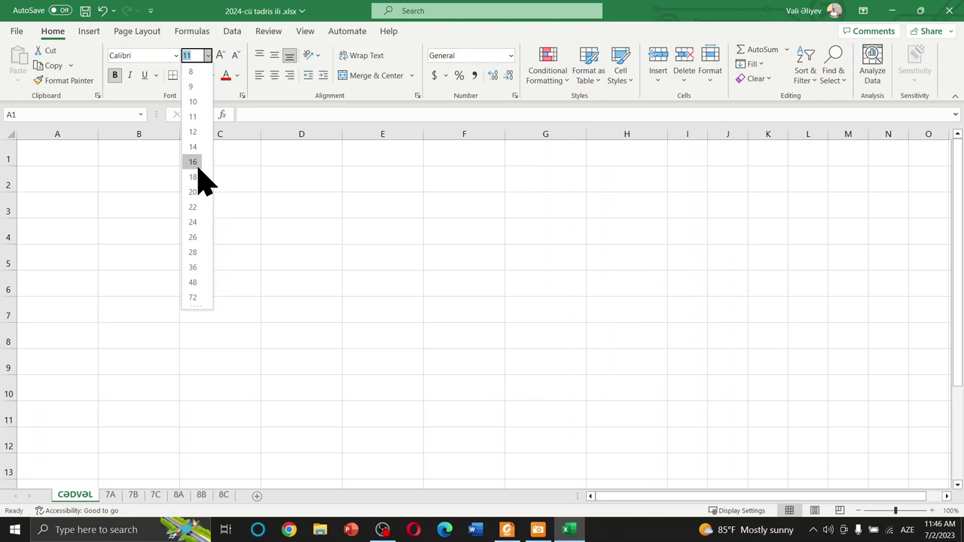
pyautogui.click(194, 162)
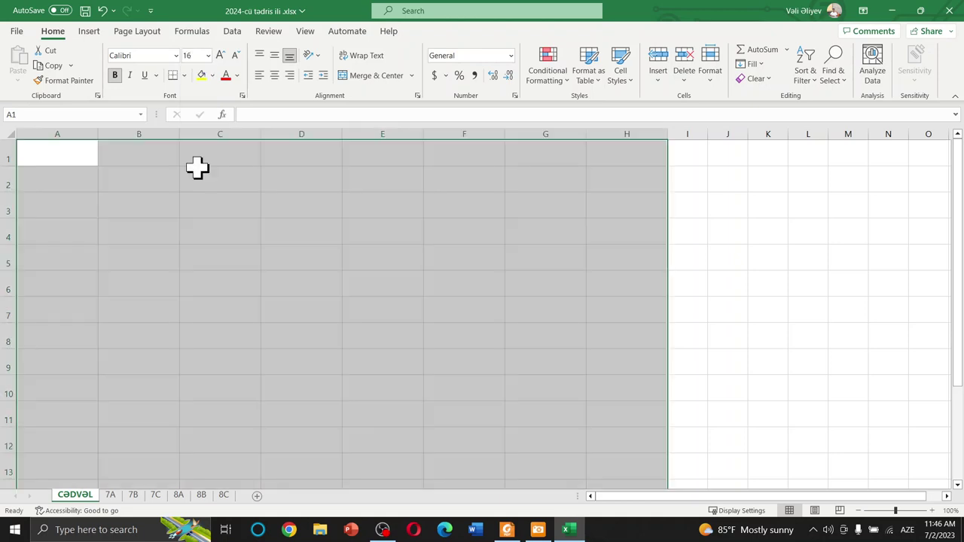
pyautogui.click(273, 55)
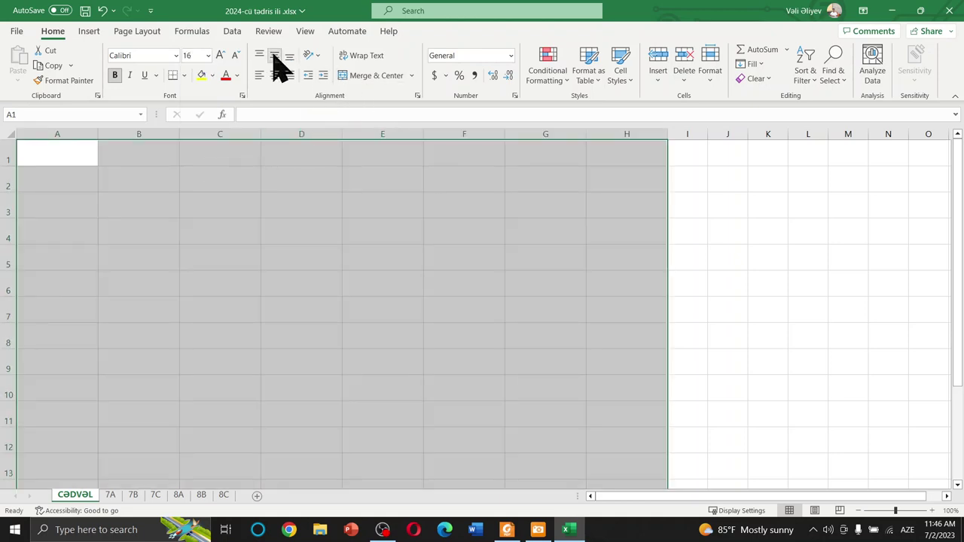
pyautogui.click(274, 78)
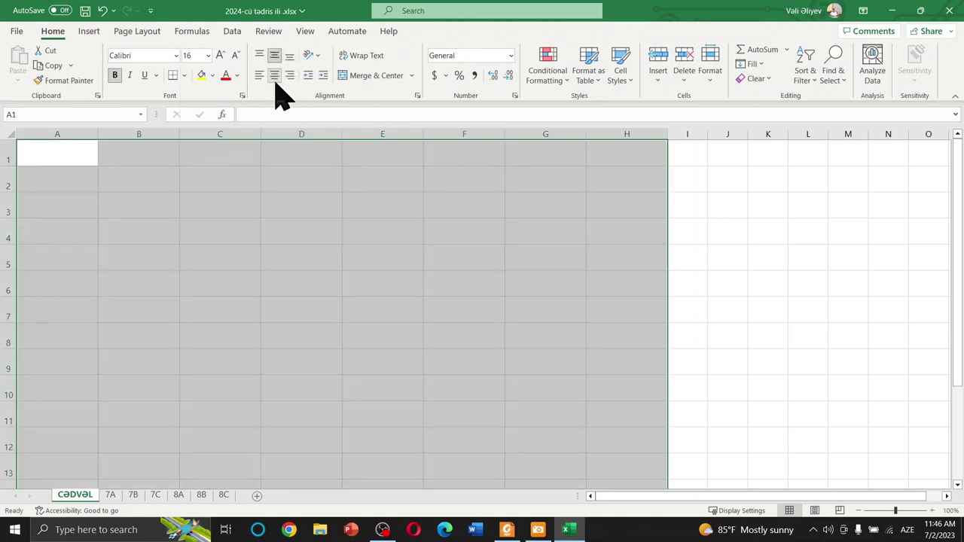
pyautogui.click(175, 56)
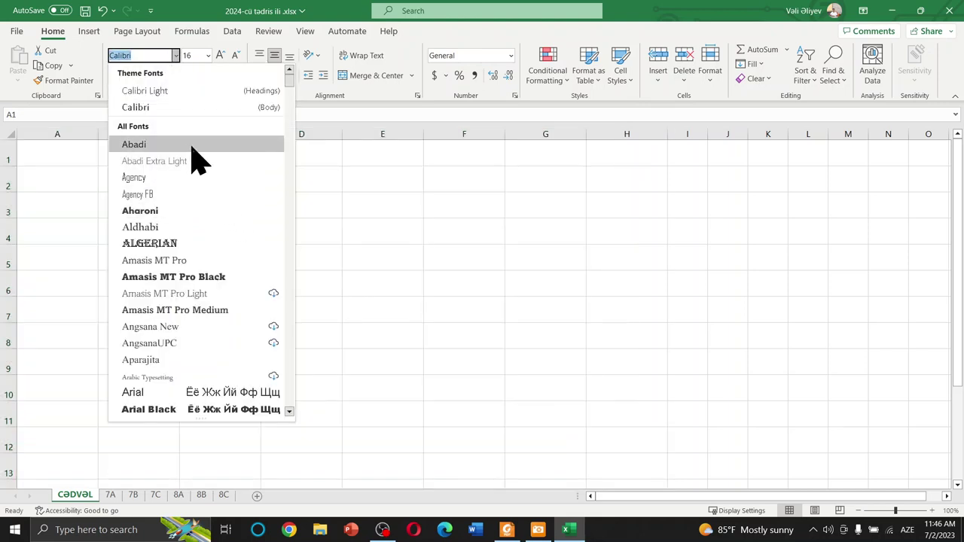
pyautogui.click(156, 108)
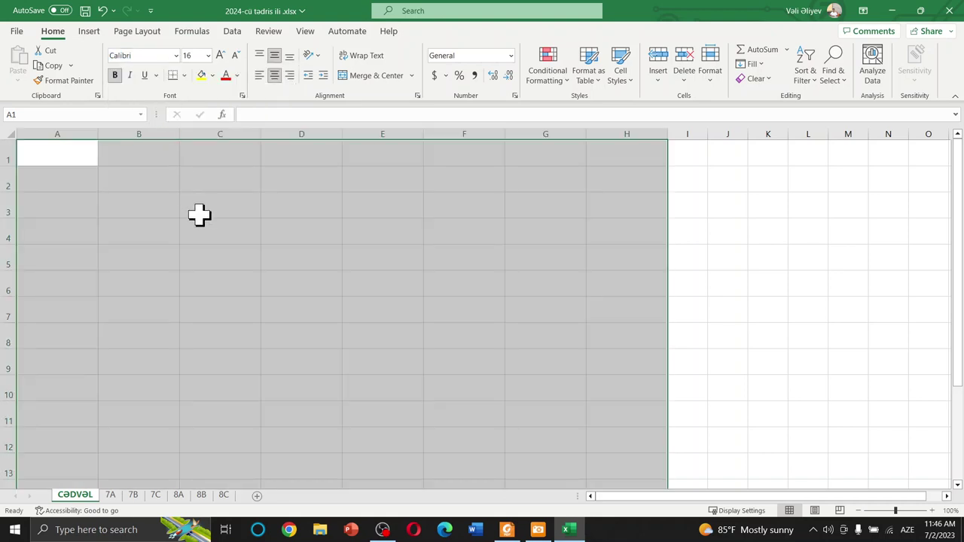
# Enter GÜN 1 and GÜN 2 in B1:C1 and fill the series across to H1.
pyautogui.click(156, 194)
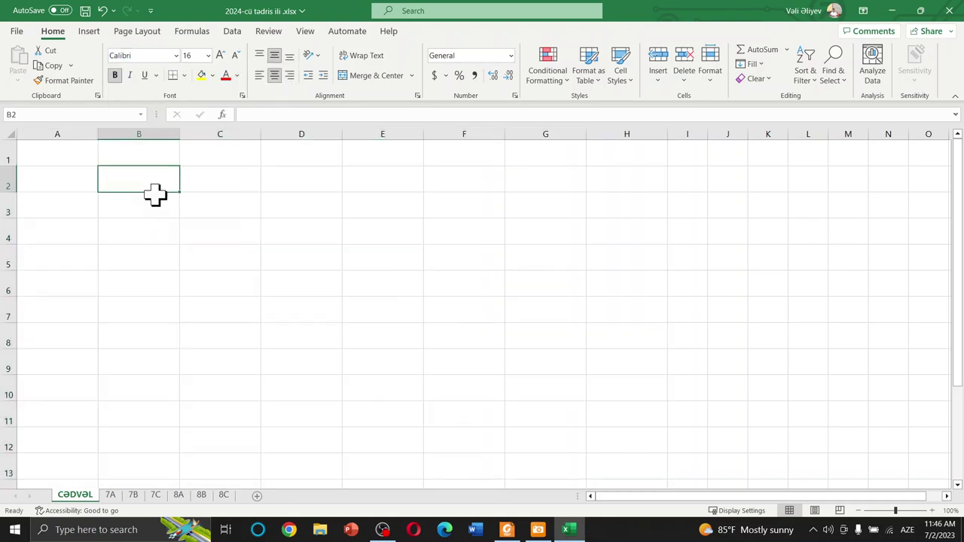
pyautogui.write('ss')
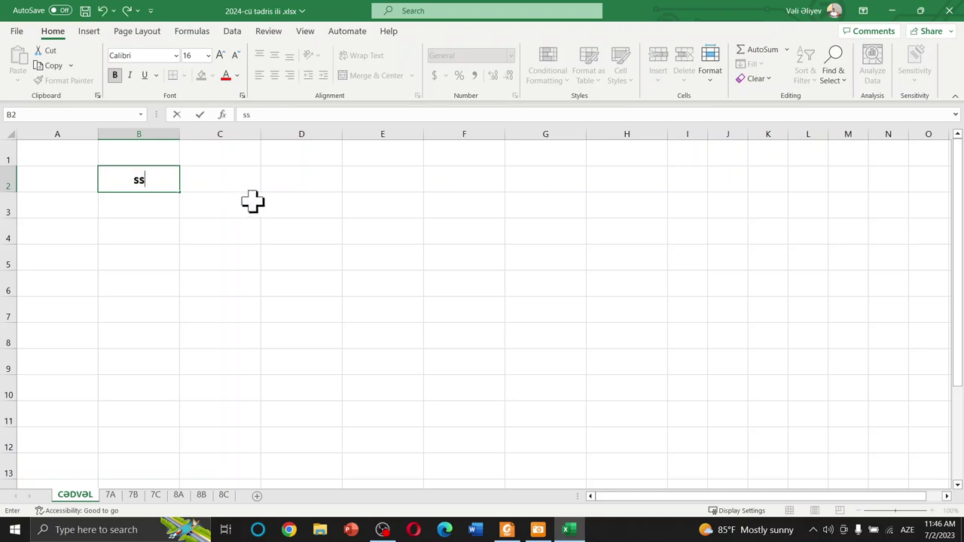
pyautogui.write('s')
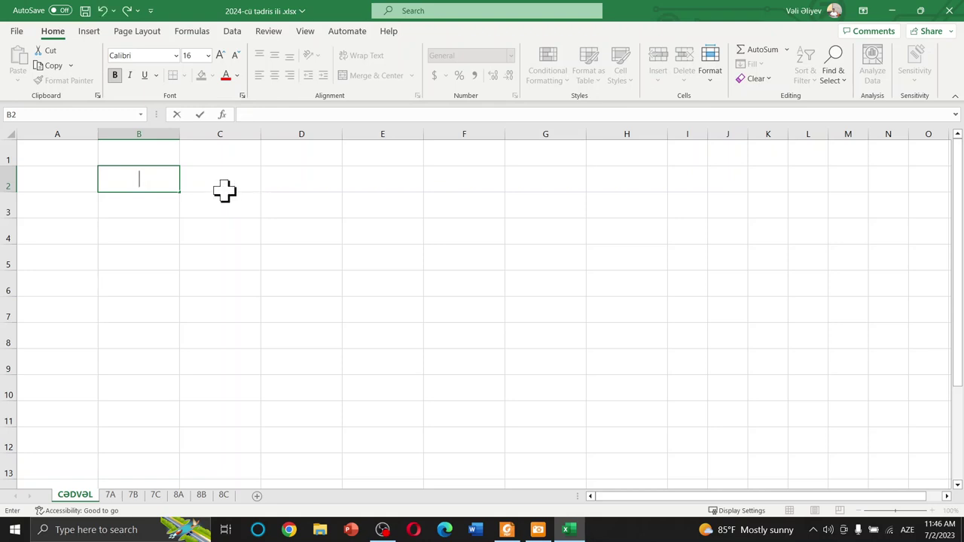
pyautogui.click(134, 149)
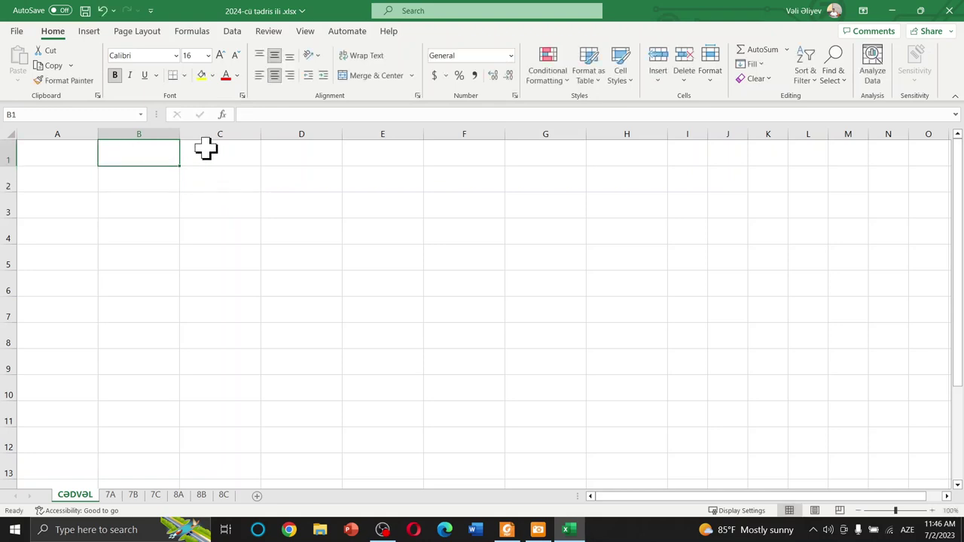
pyautogui.write('GÜN 1')
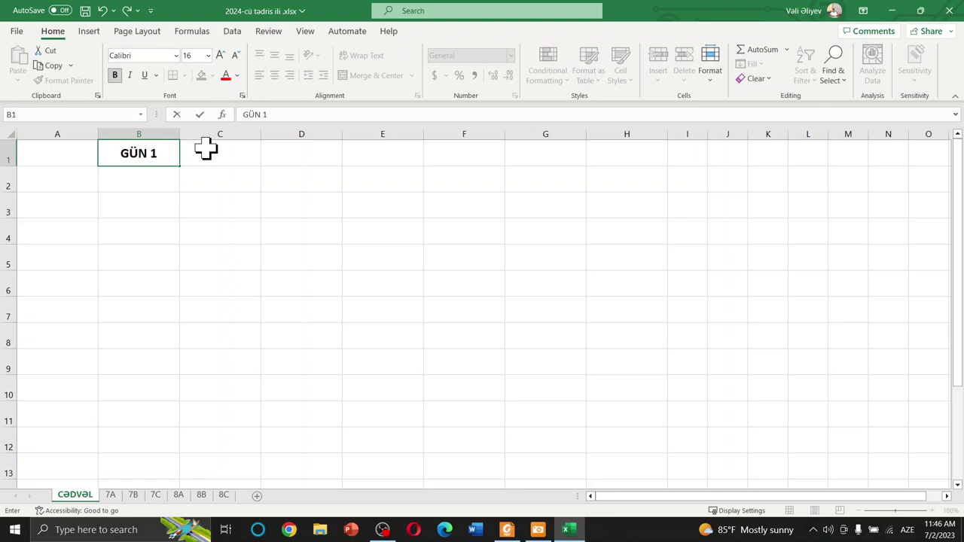
pyautogui.press('Return')
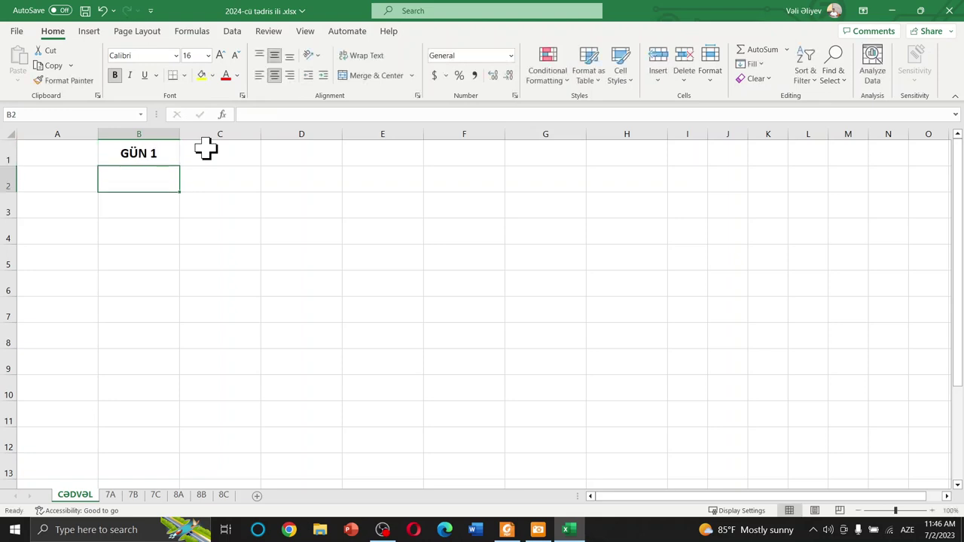
pyautogui.click(198, 153)
pyautogui.write('GÜN')
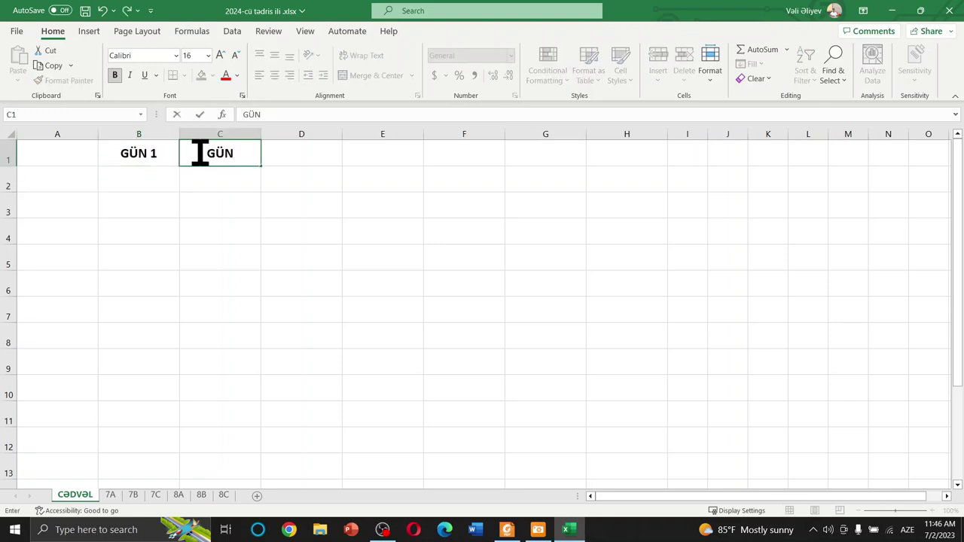
pyautogui.write(' 2')
pyautogui.press('Return')
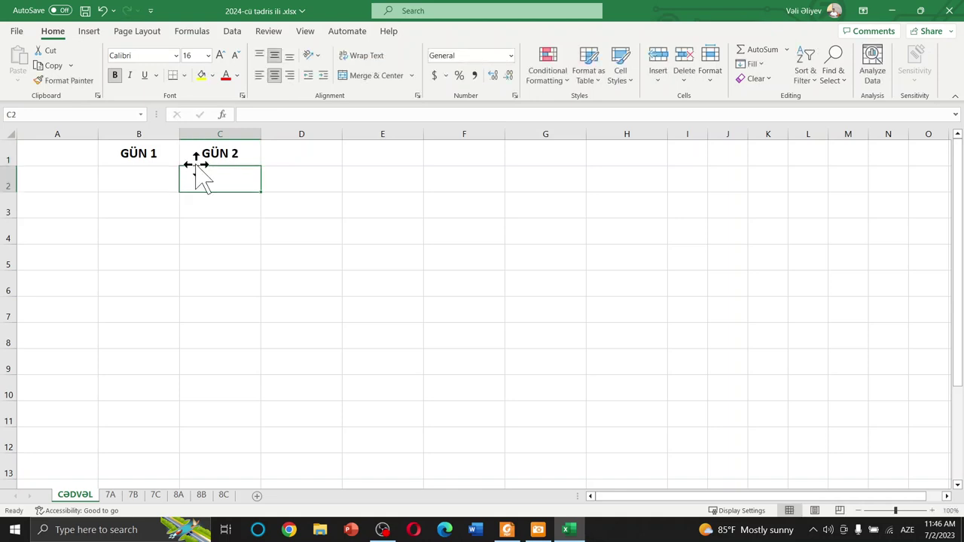
pyautogui.moveTo(156, 151); pyautogui.dragTo(652, 178)
pyautogui.click(379, 214)
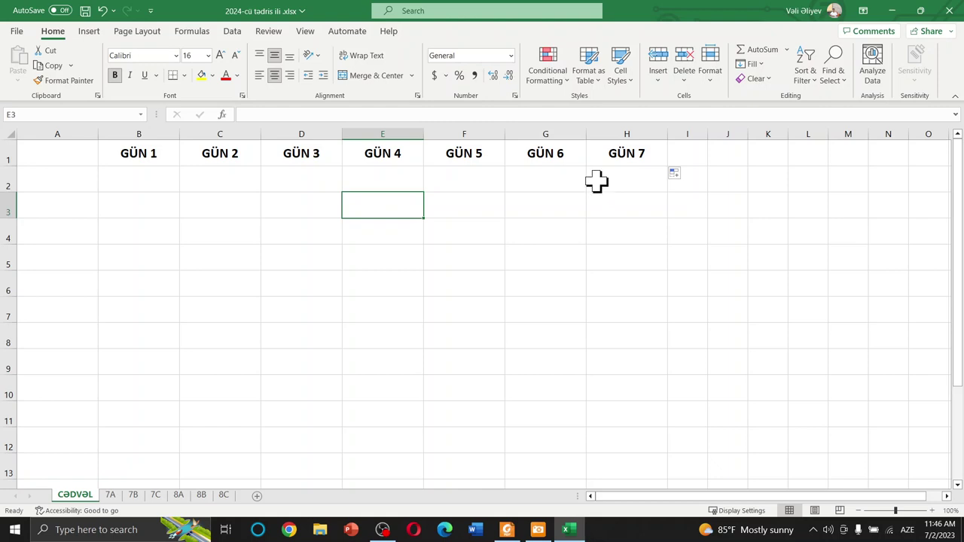
# Replace the H1 heading with BAZAR.
pyautogui.doubleClick(647, 152)
pyautogui.press('BackSpace')
pyautogui.press('BackSpace')
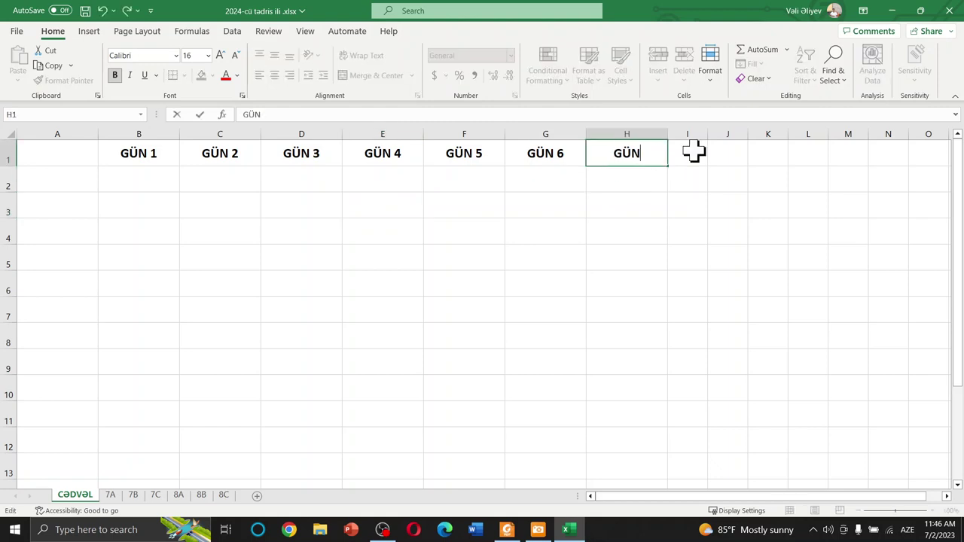
pyautogui.press('BackSpace')
pyautogui.press('BackSpace')
pyautogui.press('BackSpace')
pyautogui.write('BAZR')
pyautogui.press('Return')
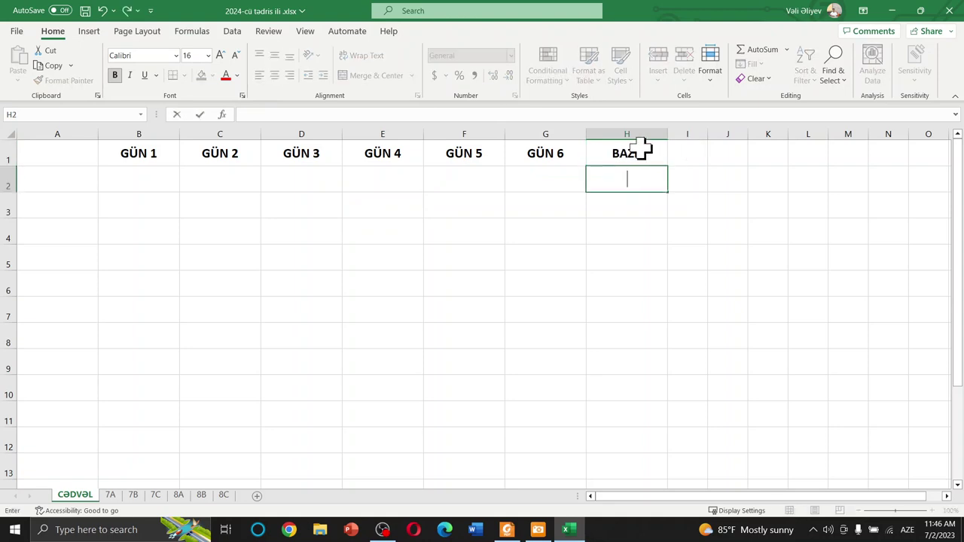
pyautogui.click(641, 149)
pyautogui.write('BAZ')
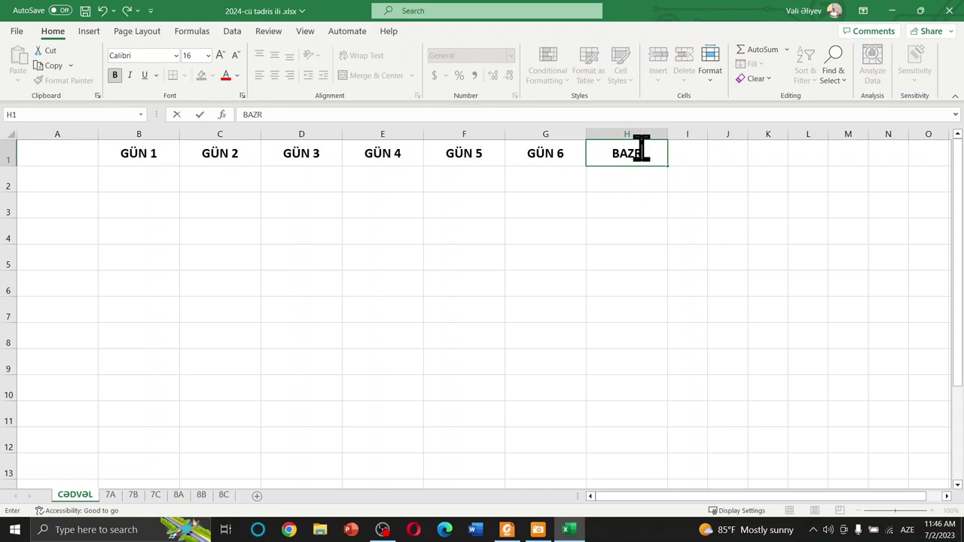
pyautogui.write('R')
pyautogui.press('BackSpace')
pyautogui.write('AZ')
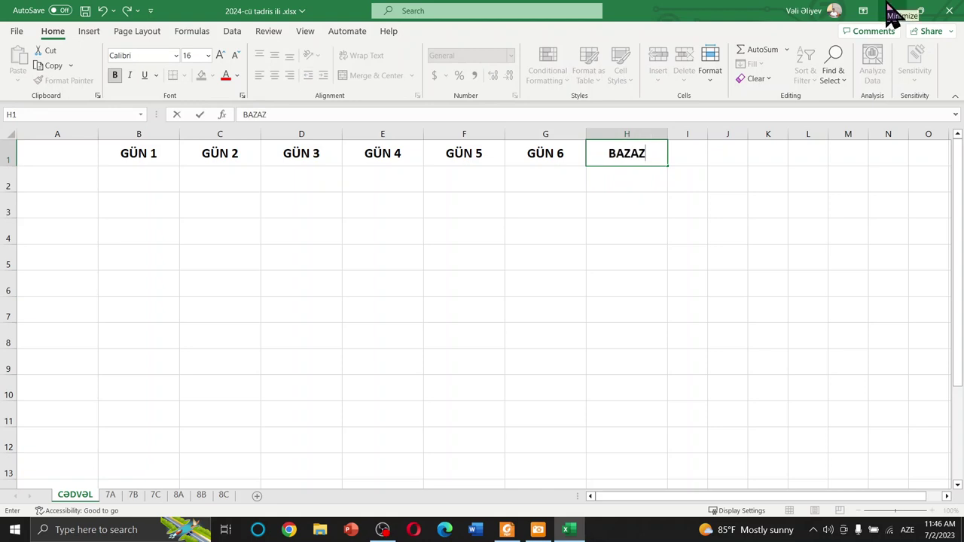
pyautogui.press('BackSpace')
pyautogui.write('R')
pyautogui.press('Return')
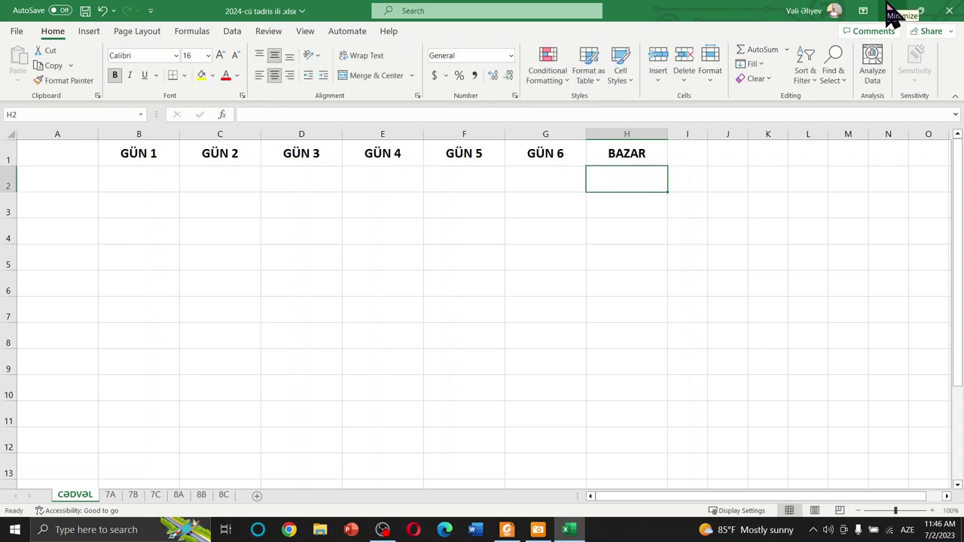
# Change the G1 heading to ŞƏNBƏ.
pyautogui.click(550, 156)
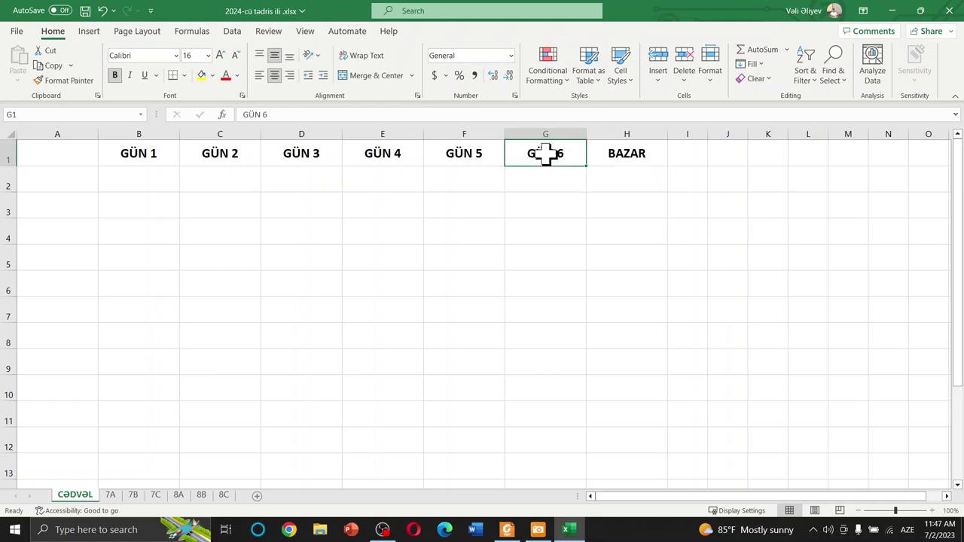
pyautogui.write('Çə')
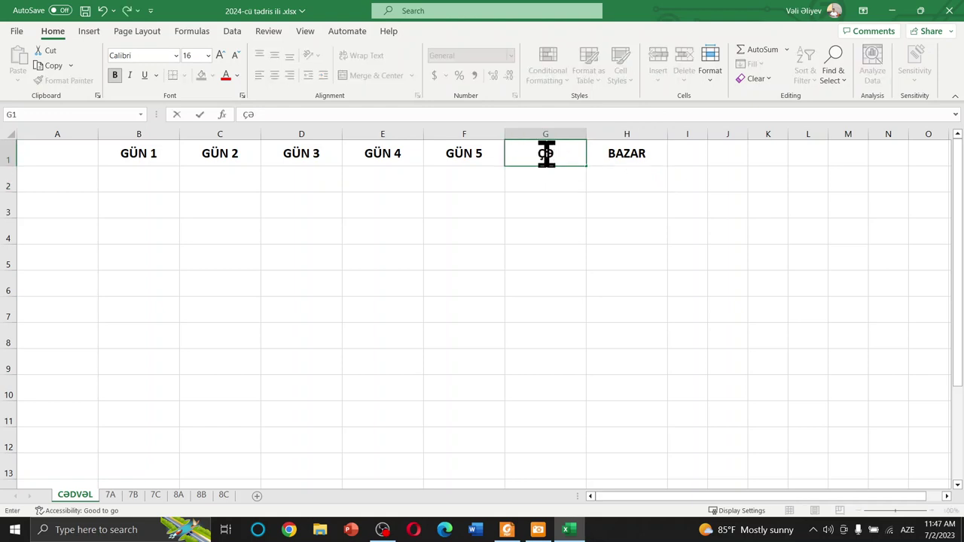
pyautogui.press('BackSpace')
pyautogui.write('N')
pyautogui.write('BƏ')
pyautogui.press('Return')
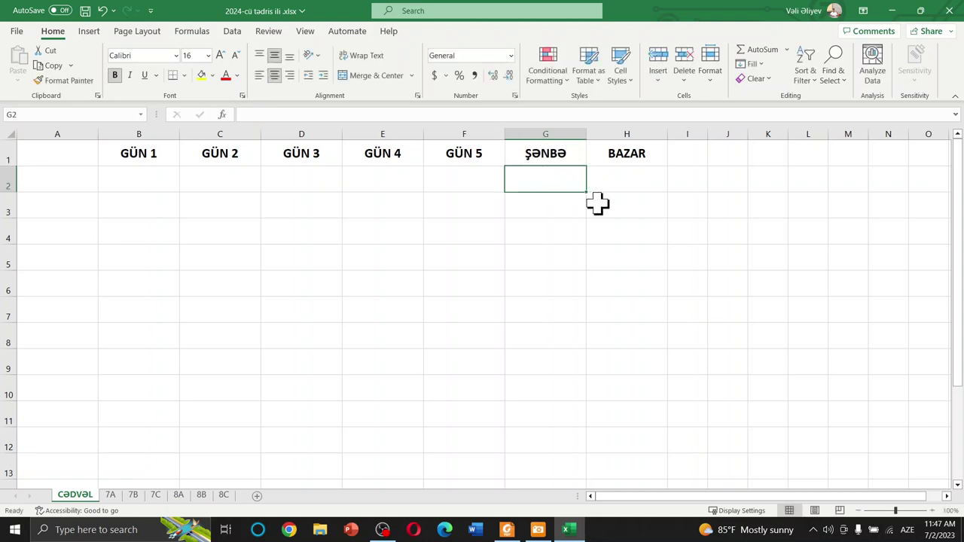
# Enter the label 1 -ci SAAT in cell A2.
pyautogui.click(54, 184)
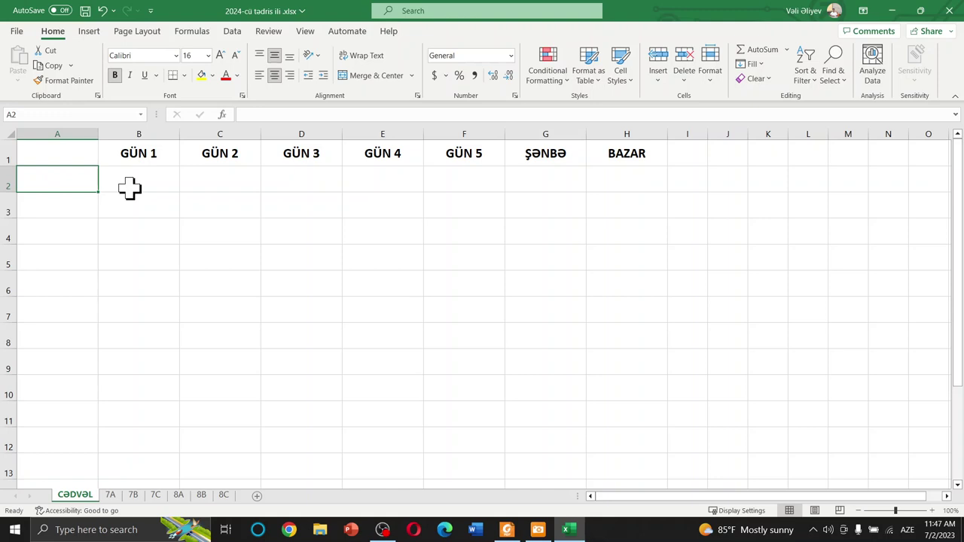
pyautogui.write('SAAT')
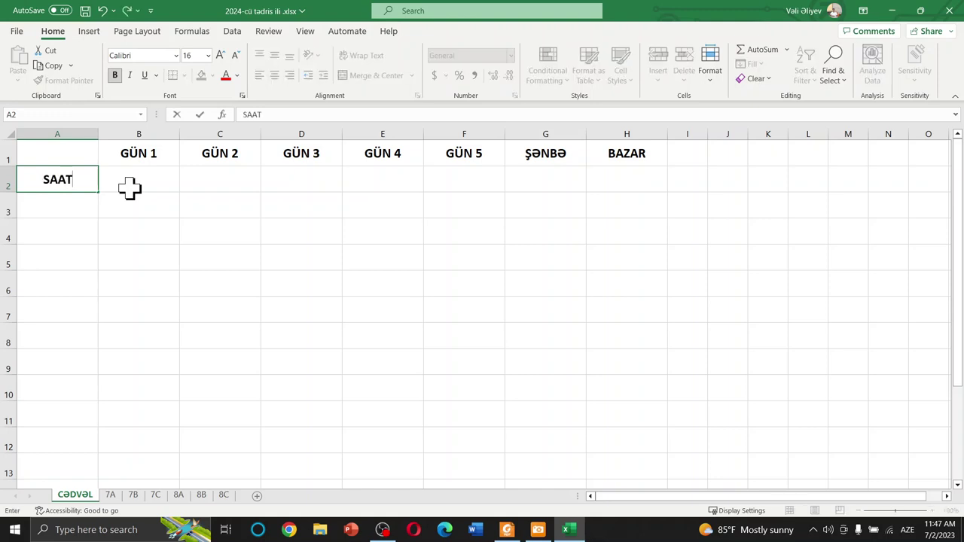
pyautogui.write(' 1')
pyautogui.press('BackSpace')
pyautogui.press('BackSpace')
pyautogui.press('BackSpace')
pyautogui.press('BackSpace')
pyautogui.press('BackSpace')
pyautogui.write('AAT')
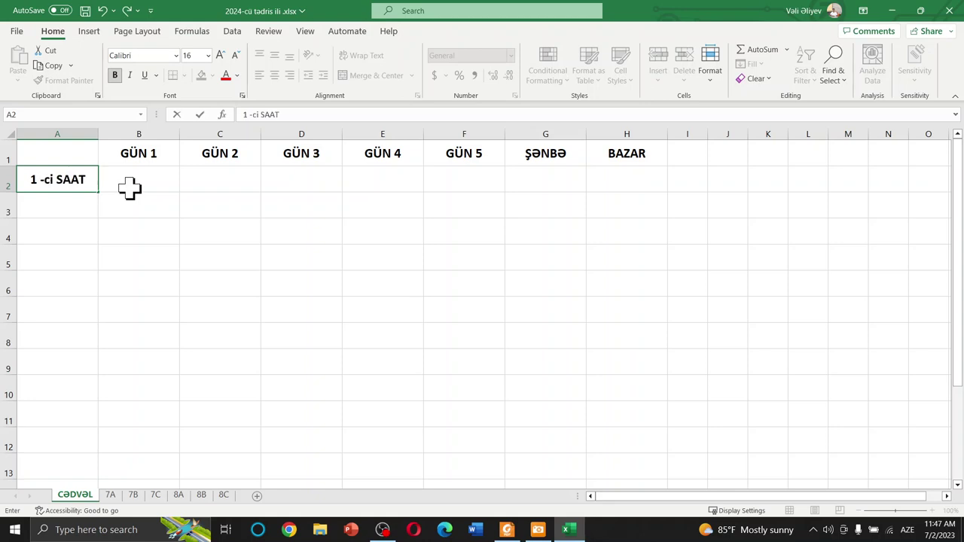
pyautogui.press('Return')
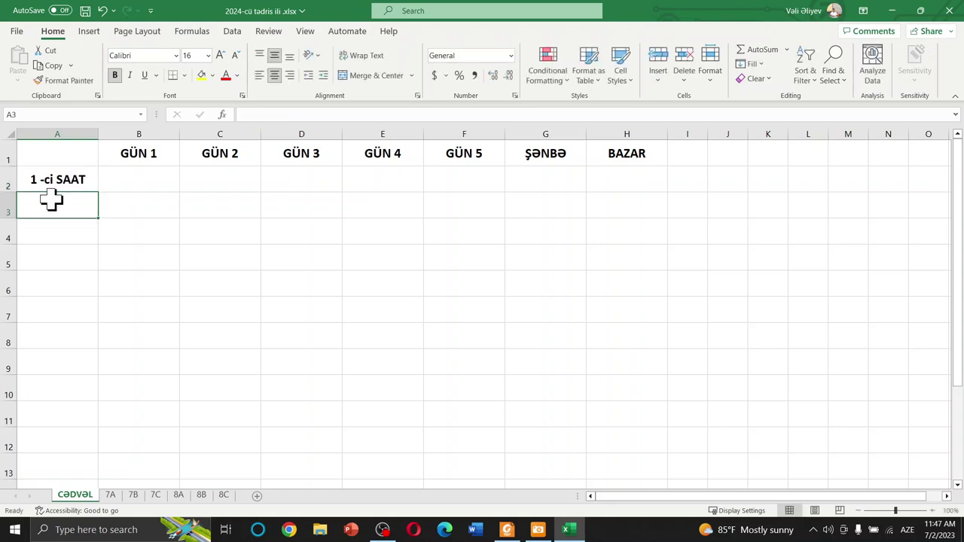
# Copy the label into A3 and change it to 2 -ci SAAT.
pyautogui.click(78, 179)
pyautogui.hotkey('ctrl', 'c')
pyautogui.hotkey('ctrl', 'v')
pyautogui.click(68, 220)
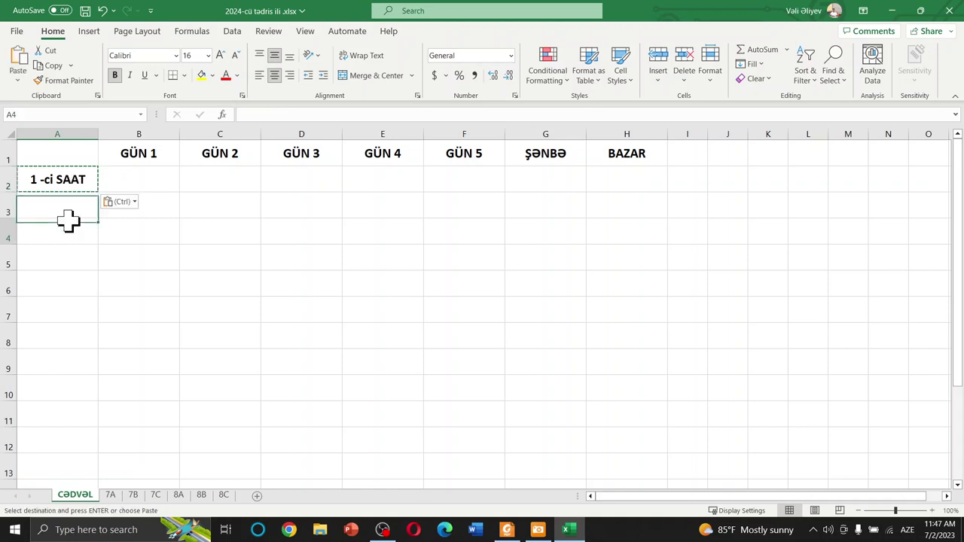
pyautogui.hotkey('ctrl', 'v')
pyautogui.click(104, 240)
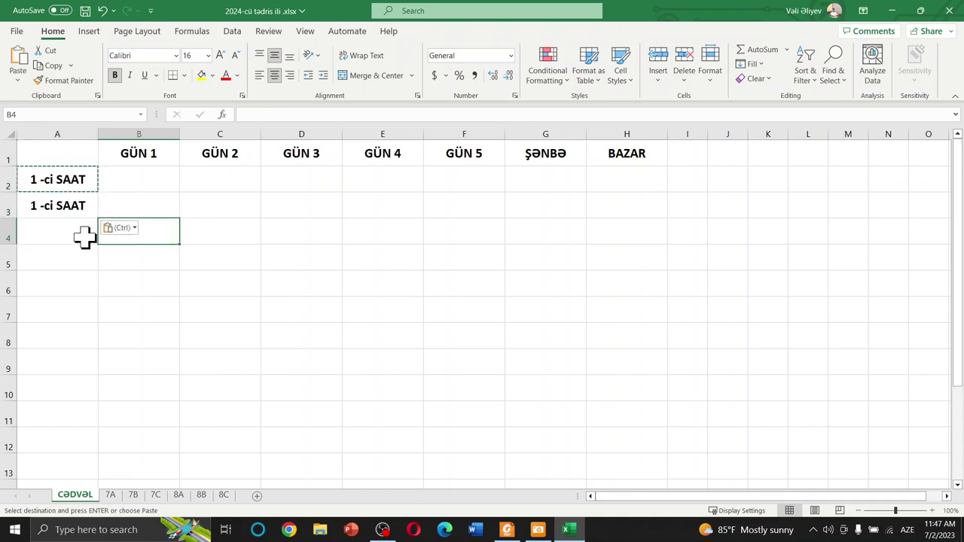
pyautogui.doubleClick(31, 205)
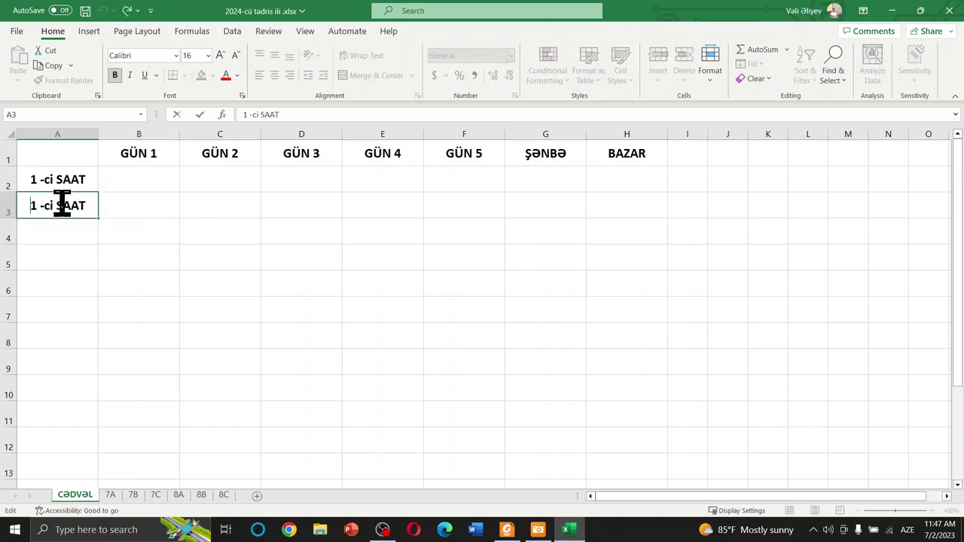
pyautogui.press('Delete')
pyautogui.write('2')
pyautogui.press('Return')
# Fill the lesson labels down column A through 8 -ci SAAT in row 9.
pyautogui.click(58, 179)
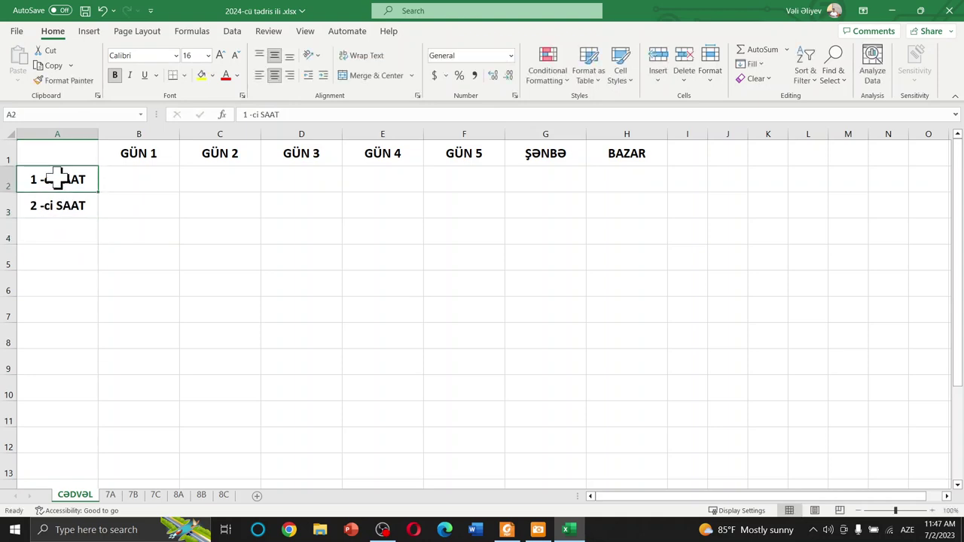
pyautogui.doubleClick(72, 206)
pyautogui.press('Tab')
pyautogui.click(61, 178)
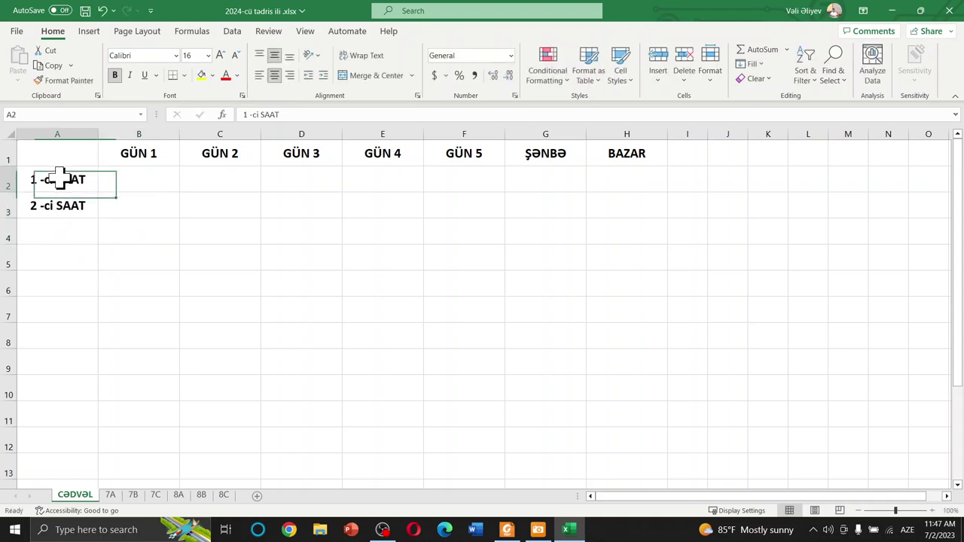
pyautogui.moveTo(60, 178)
pyautogui.mouseDown()
pyautogui.moveTo(101, 244)
pyautogui.moveTo(81, 347)
pyautogui.mouseUp()
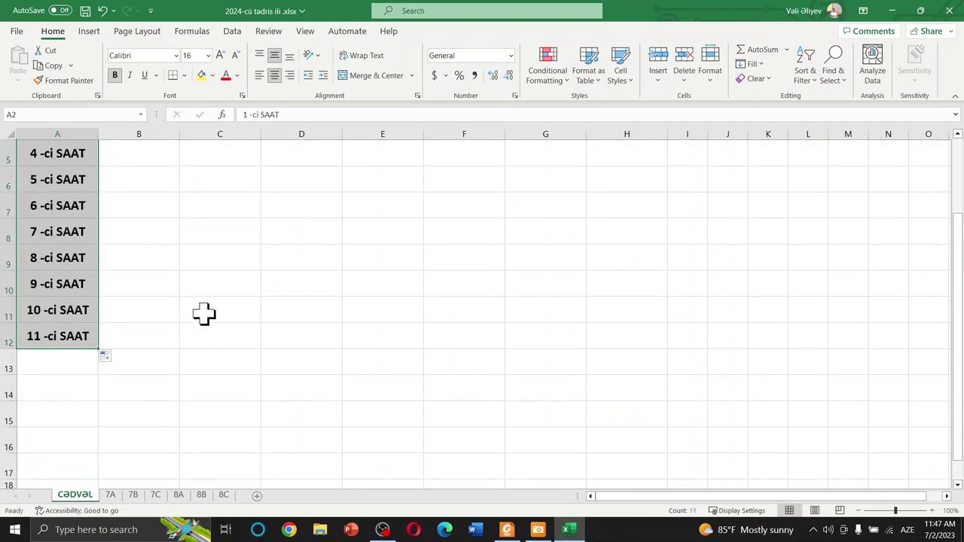
pyautogui.hotkey('ctrl', 'z')
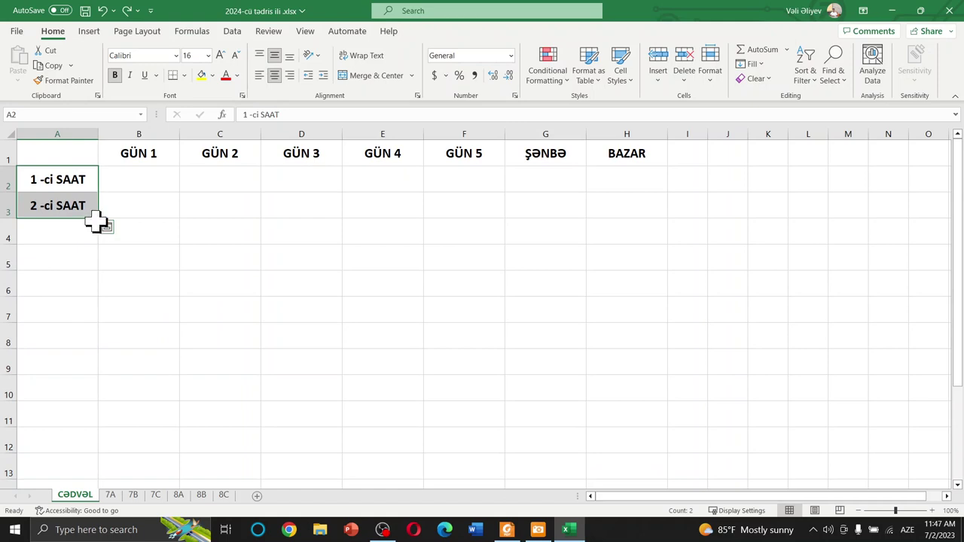
pyautogui.moveTo(98, 218); pyautogui.dragTo(89, 321)
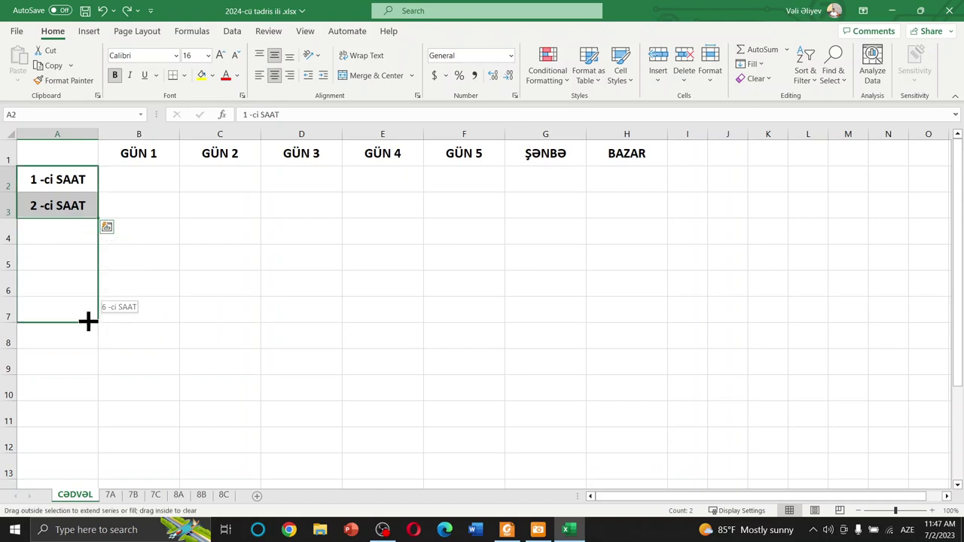
pyautogui.moveTo(88, 322); pyautogui.dragTo(87, 370)
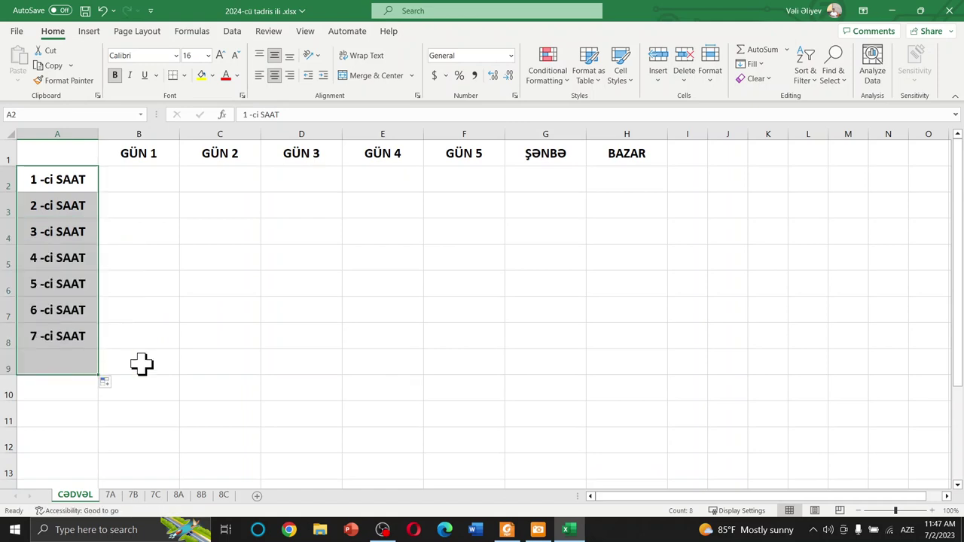
pyautogui.click(194, 307)
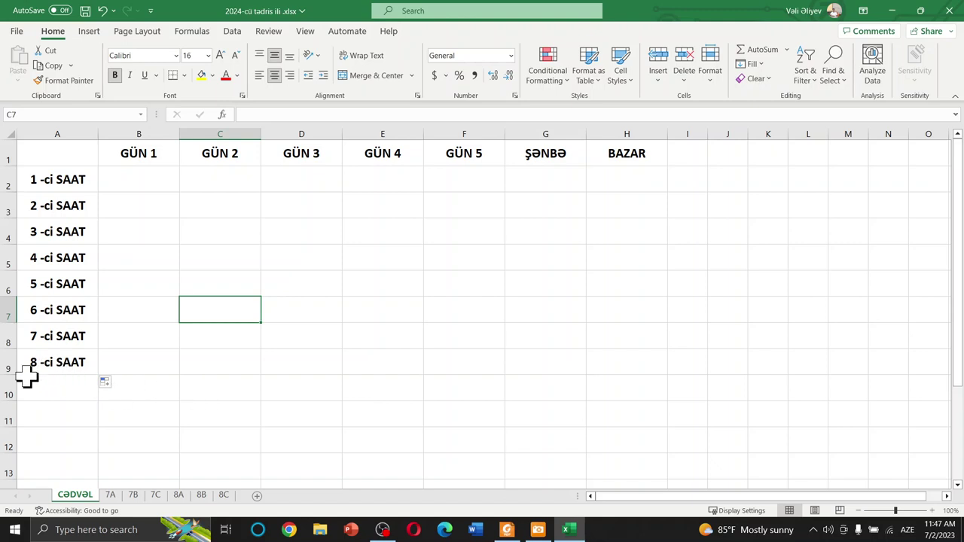
pyautogui.click(60, 385)
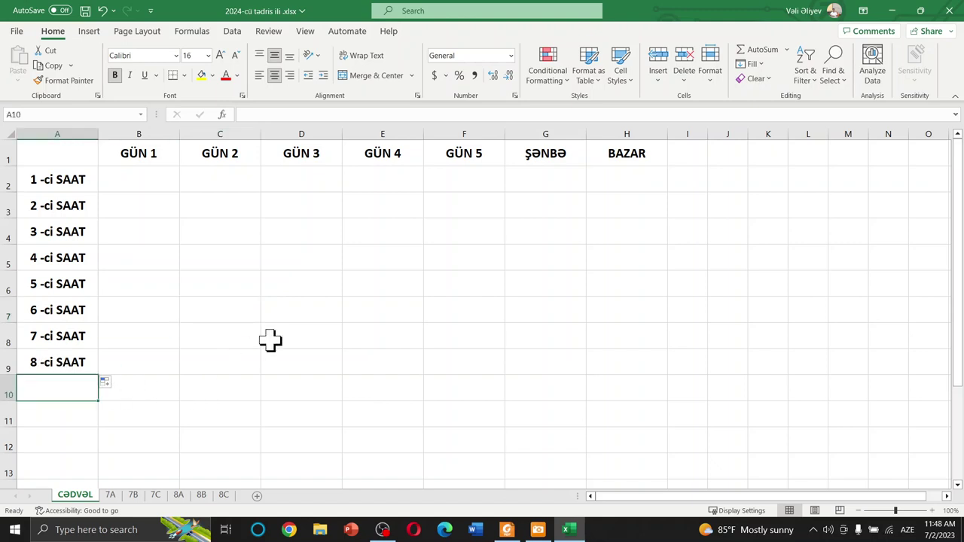
# Enter EVƏ DÖNÜŞ in A10 and the 16:00-18:00 slot in A11.
pyautogui.write('EVƏ D')
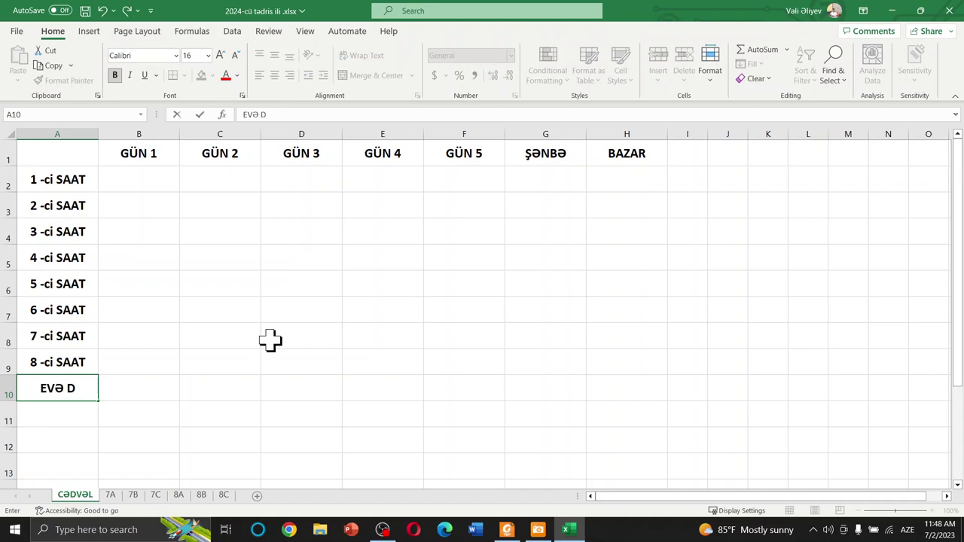
pyautogui.write('ÖŞÜ')
pyautogui.press('BackSpace')
pyautogui.press('BackSpace')
pyautogui.write('NÜŞ')
pyautogui.press('Return')
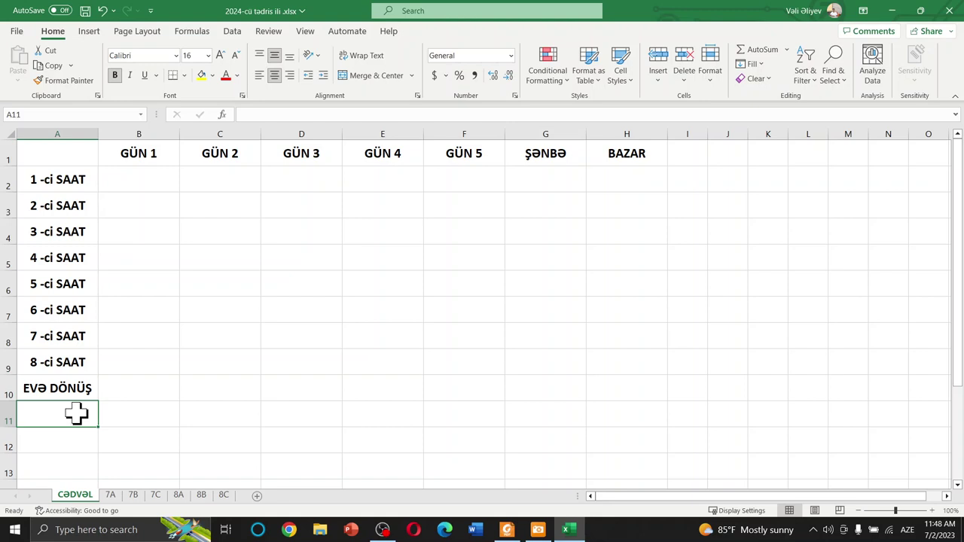
pyautogui.write('16:')
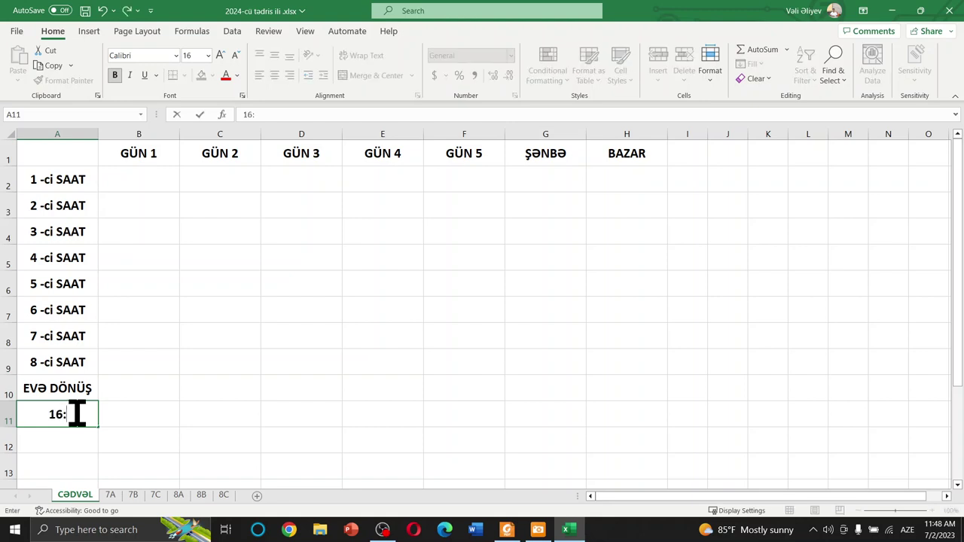
pyautogui.write('00-')
pyautogui.write('18')
pyautogui.write(':00')
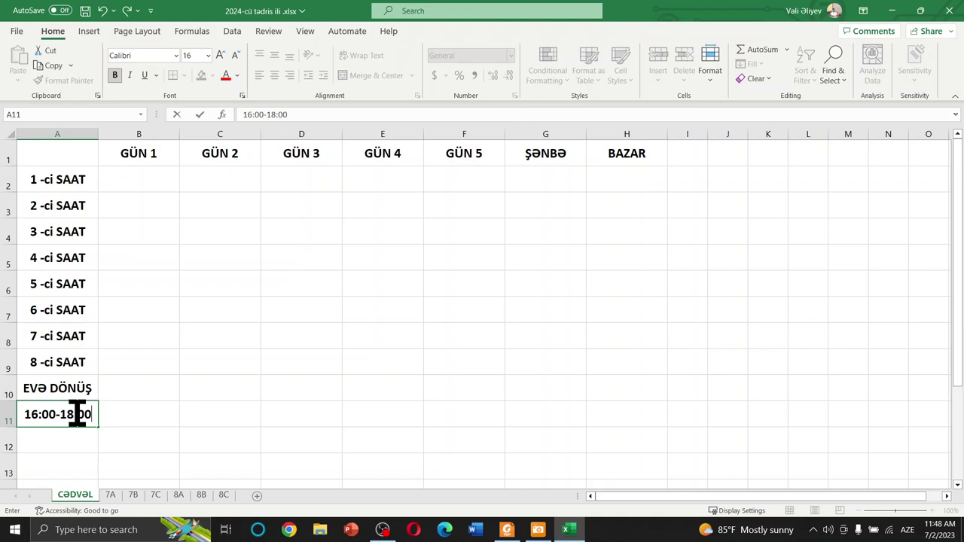
pyautogui.press('Return')
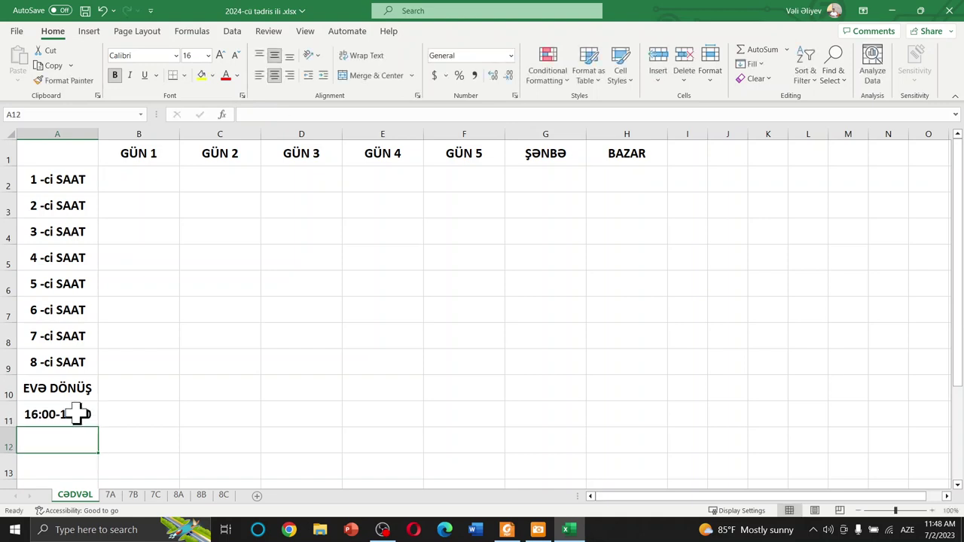
# Add the 18:00 - 20:00 and 20:00 - 22:00 slots in A12 and A13.
pyautogui.write('18')
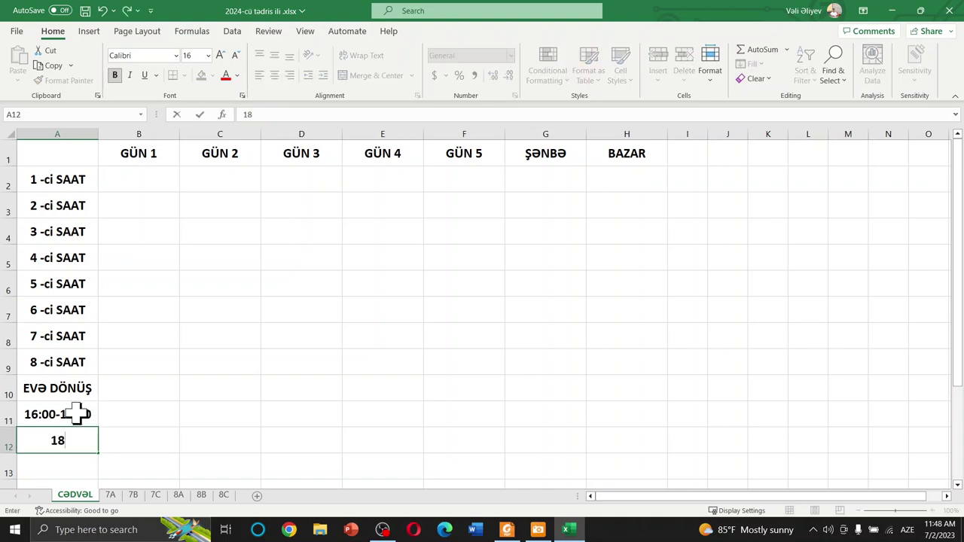
pyautogui.write(':00')
pyautogui.write('-c')
pyautogui.press('BackSpace')
pyautogui.press('BackSpace')
pyautogui.write('-')
pyautogui.write(' 20:')
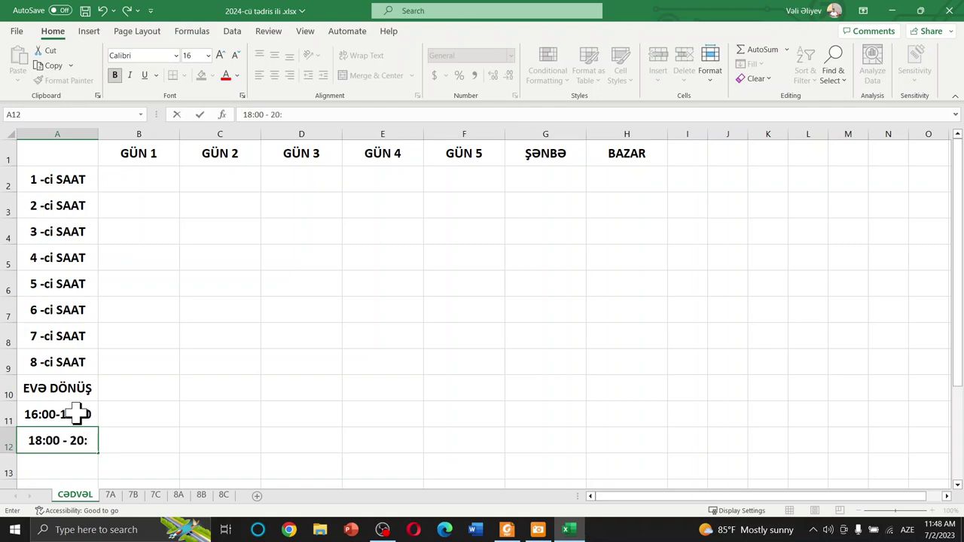
pyautogui.write('00')
pyautogui.press('Return')
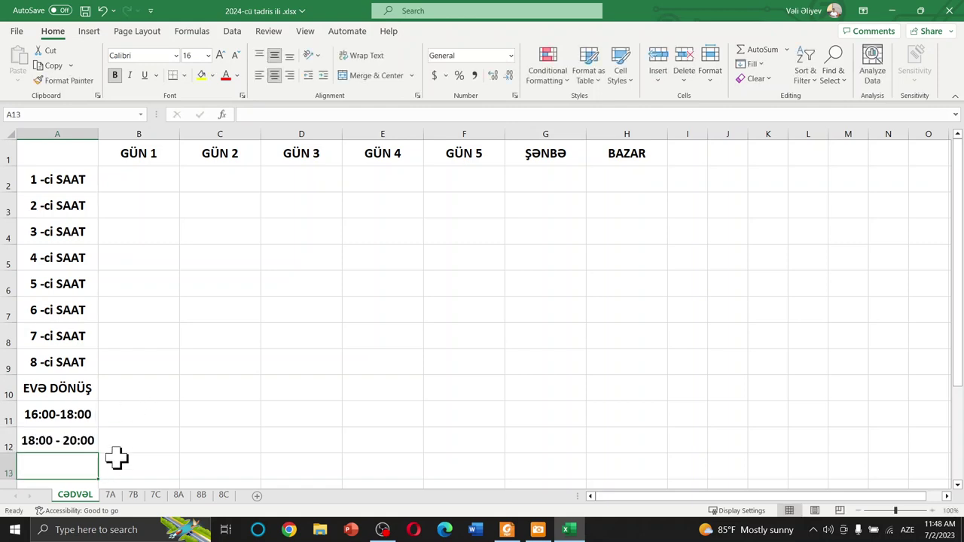
pyautogui.click(119, 464)
pyautogui.click(79, 463)
pyautogui.write('20')
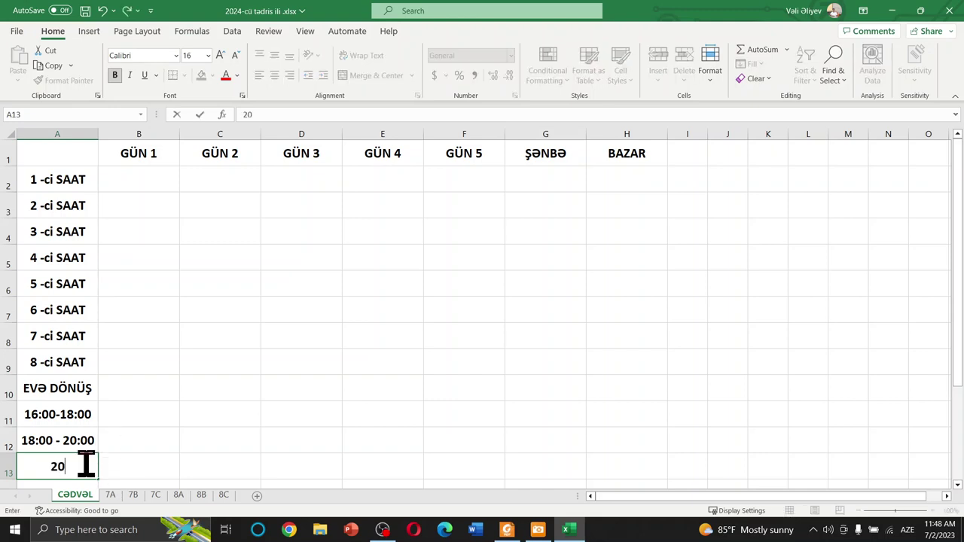
pyautogui.write(':00')
pyautogui.write(' - ')
pyautogui.write(' 22:')
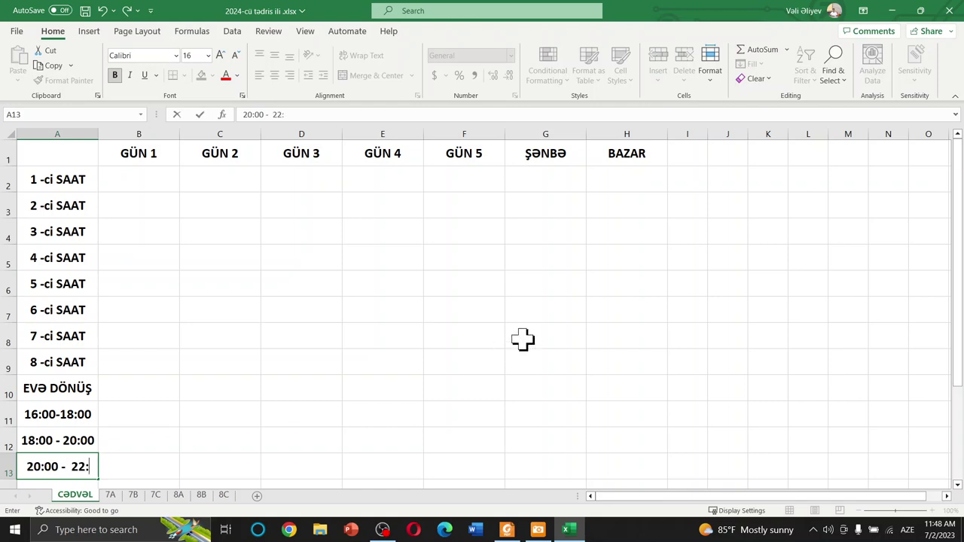
pyautogui.write('00')
pyautogui.press('Return')
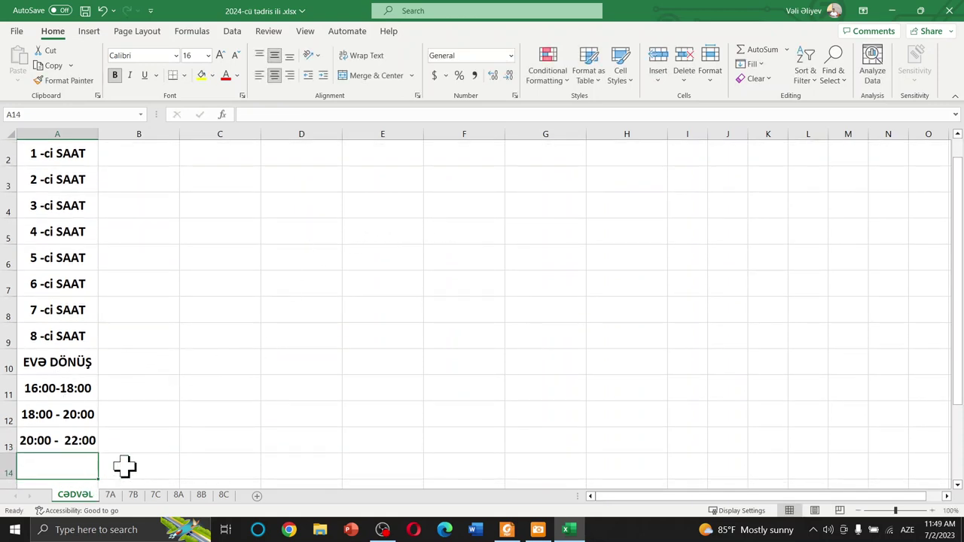
# Delete the empty tall rows 15–19 below the timetable, then scroll back to the top.
pyautogui.scroll(-1, 164, 467)
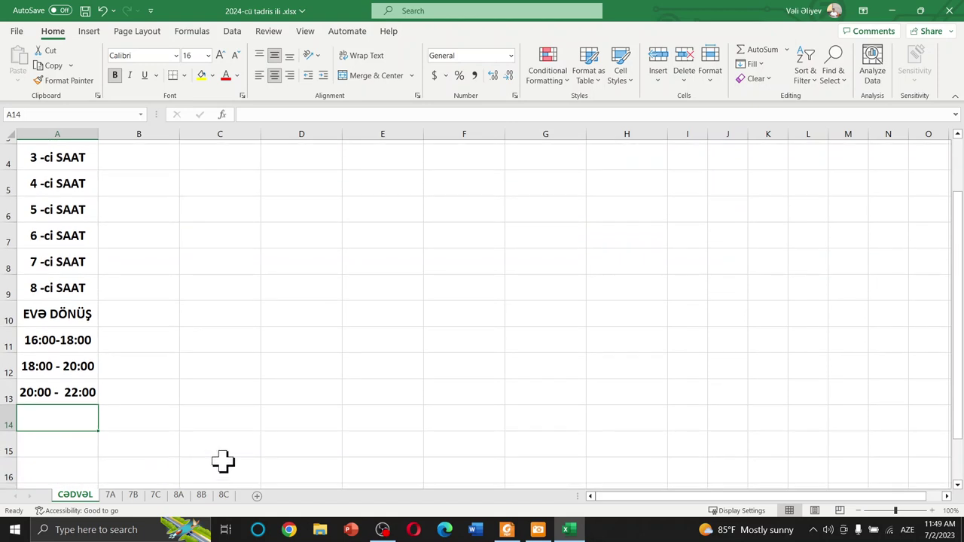
pyautogui.scroll(-2, 219, 459)
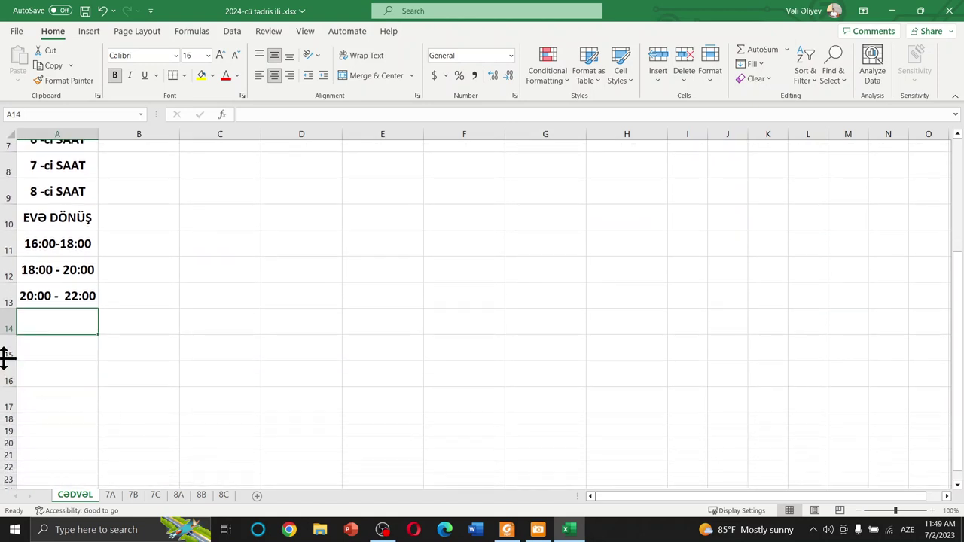
pyautogui.moveTo(4, 346); pyautogui.dragTo(4, 431)
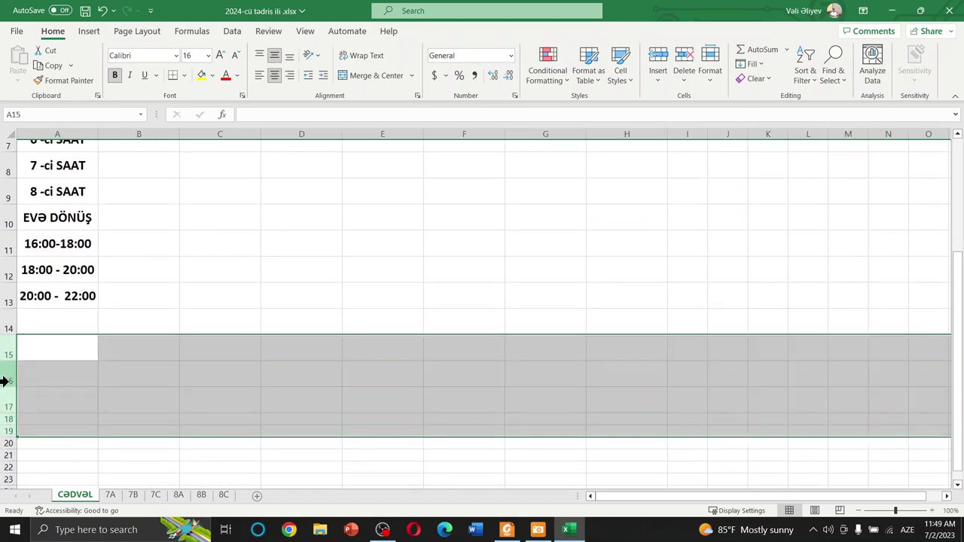
pyautogui.rightClick(4, 381)
pyautogui.click(47, 276)
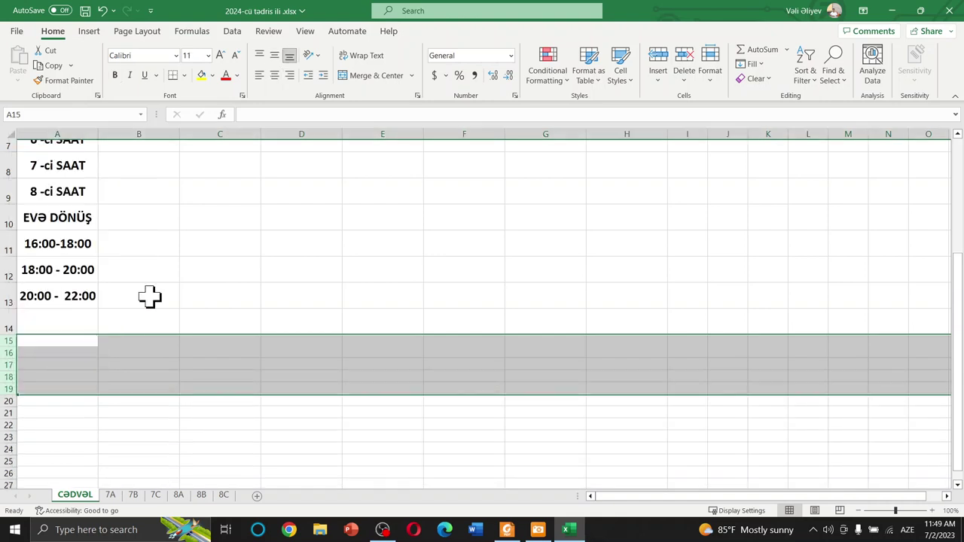
pyautogui.click(345, 353)
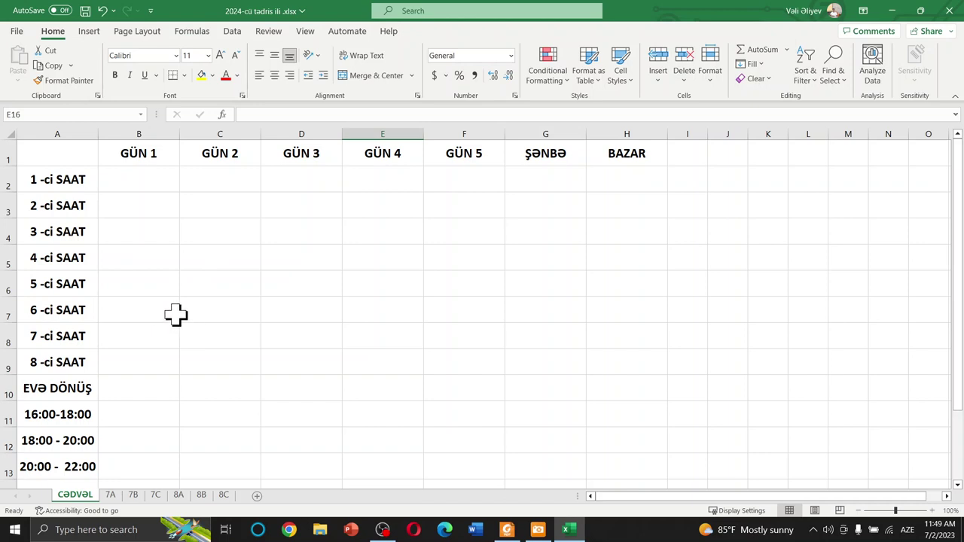
pyautogui.scroll(-1, 223, 330)
pyautogui.scroll(1, 248, 342)
pyautogui.scroll(-1, 245, 252)
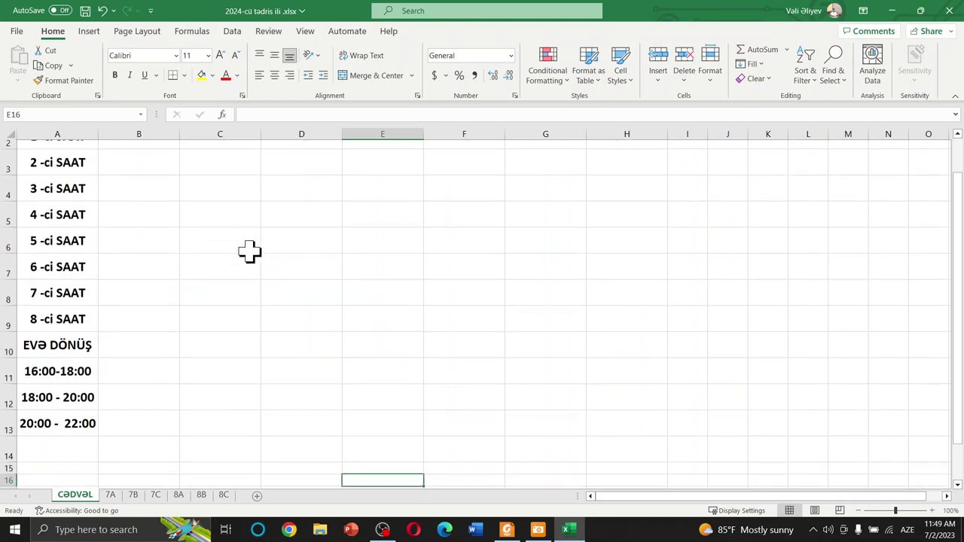
pyautogui.scroll(1, 246, 252)
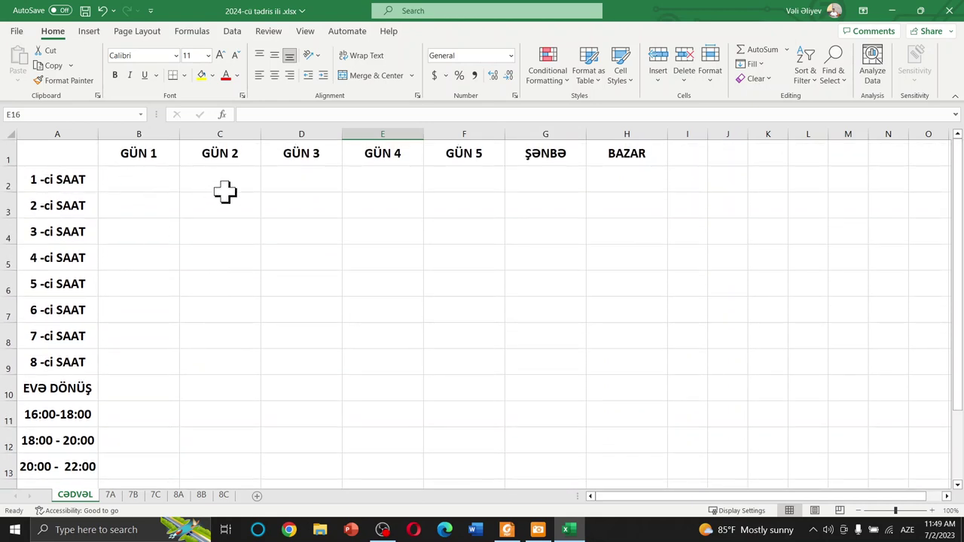
# Move the period labels from A2:A13 temporarily to column E, starting at E3.
pyautogui.moveTo(68, 180); pyautogui.dragTo(18, 467)
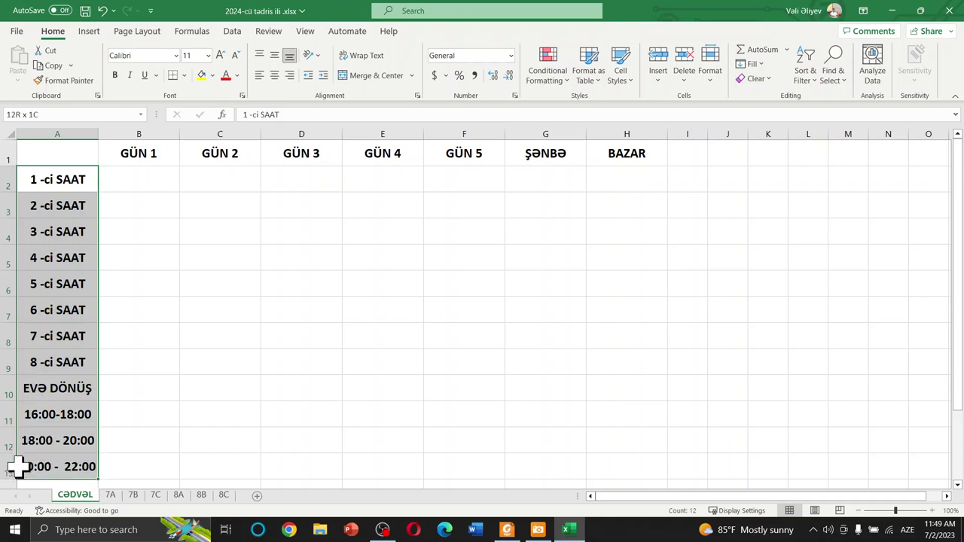
pyautogui.hotkey('ctrl', 'c')
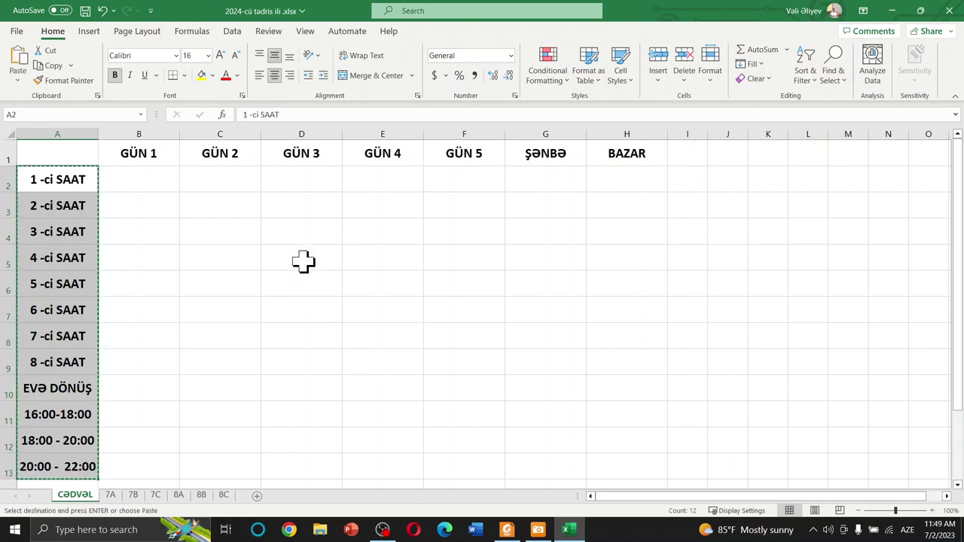
pyautogui.click(385, 197)
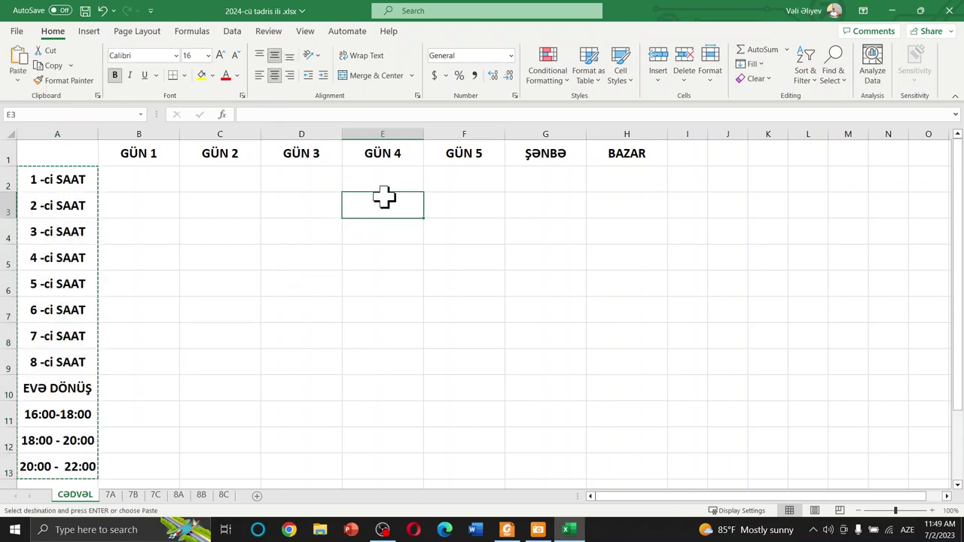
pyautogui.hotkey('ctrl', 'v')
pyautogui.hotkey('ctrl', 'q')
pyautogui.click(271, 288)
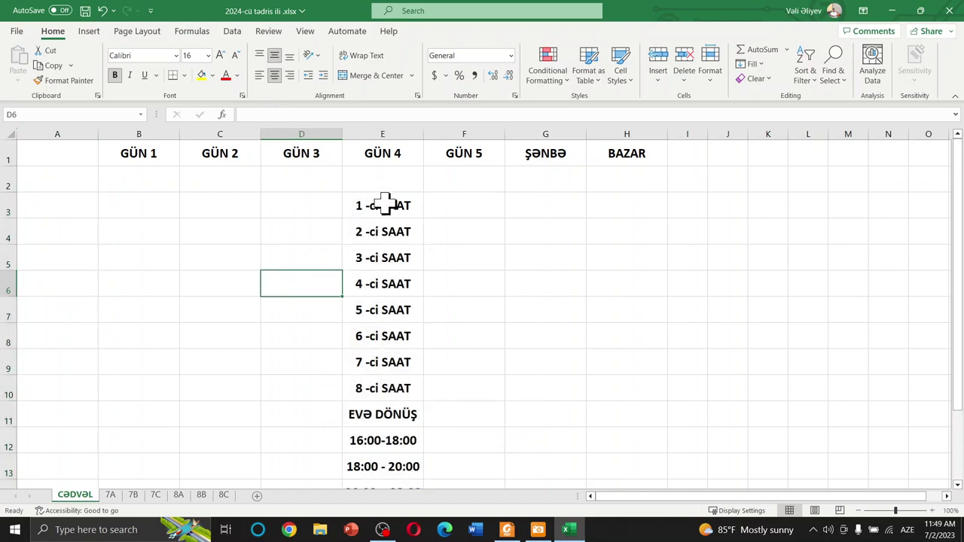
# Move the labels back into column A starting at A3, leaving A2 empty.
pyautogui.moveTo(383, 204); pyautogui.dragTo(419, 455)
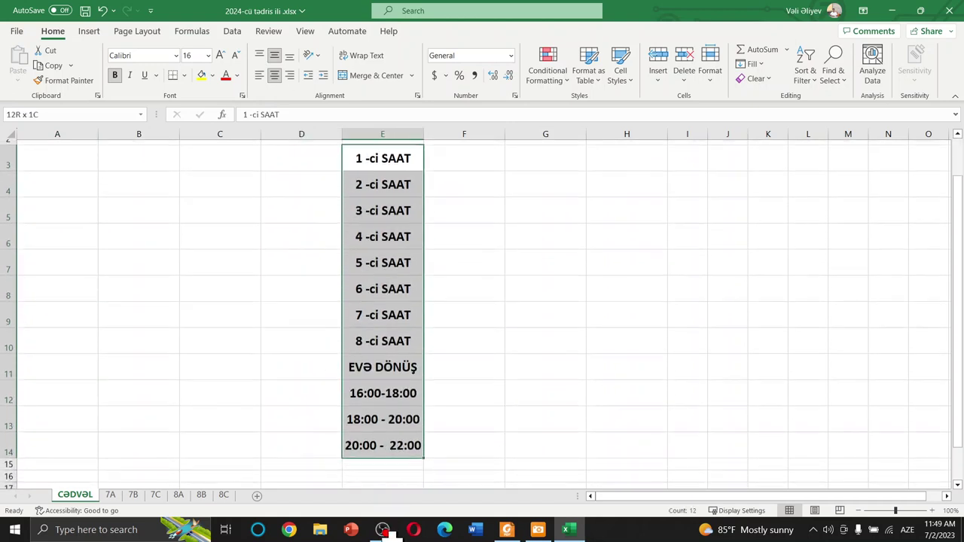
pyautogui.hotkey('ctrl', 'c')
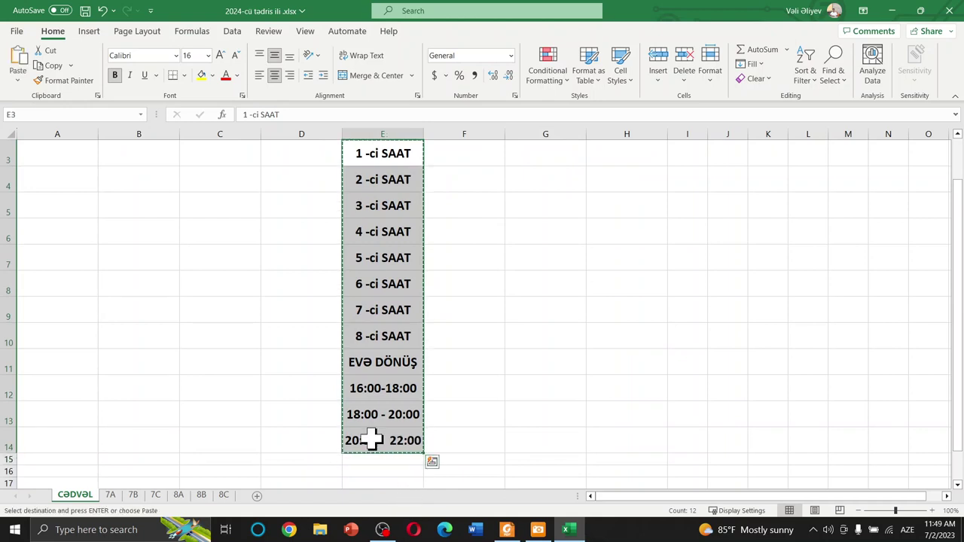
pyautogui.scroll(1, 11, 279)
pyautogui.click(47, 211)
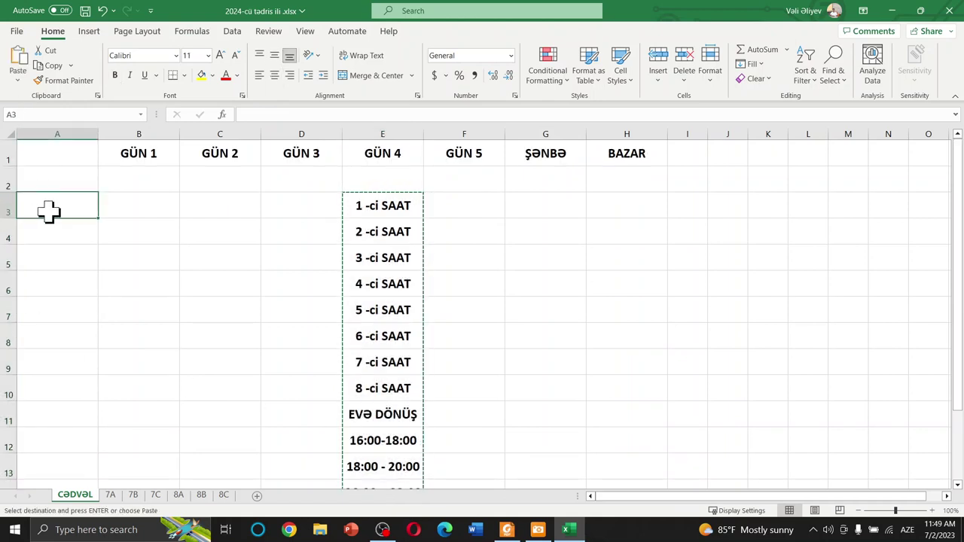
pyautogui.hotkey('ctrl', 'v')
pyautogui.click(134, 235)
pyautogui.scroll(-1, 166, 248)
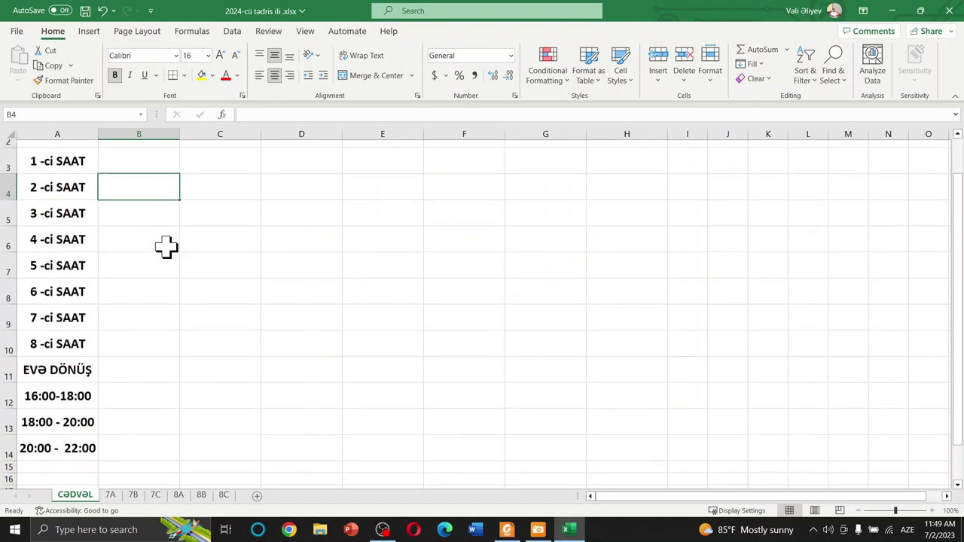
pyautogui.scroll(1, 180, 247)
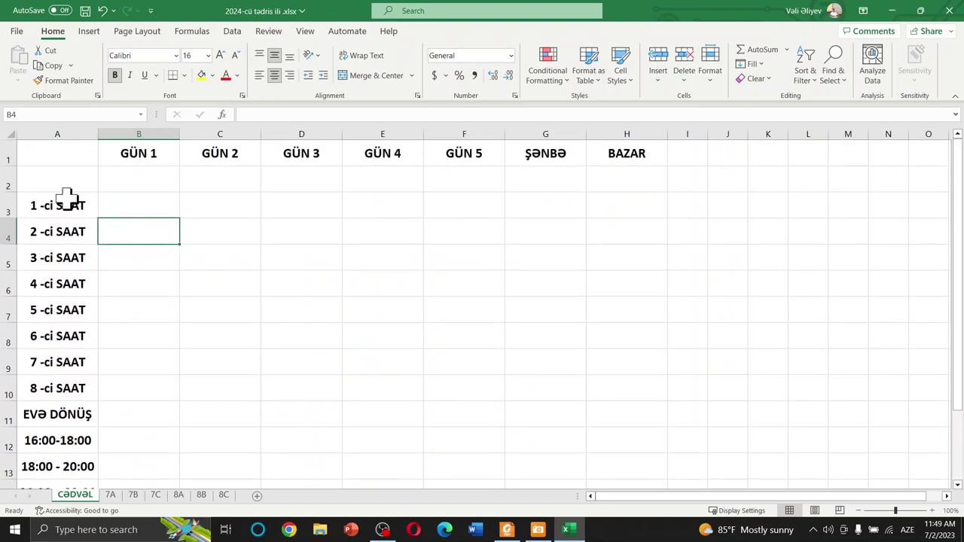
pyautogui.click(74, 174)
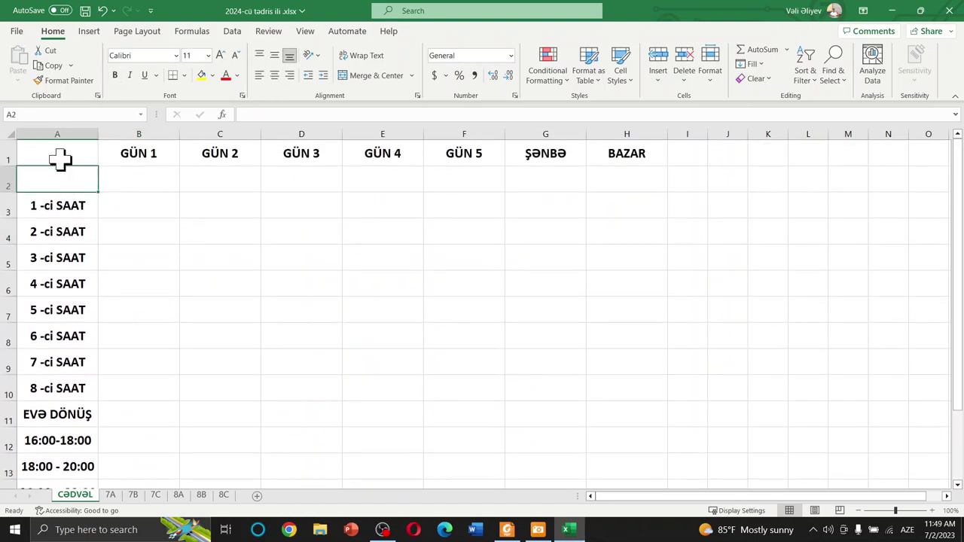
# Enter GÜN as the A1 header and leave cell A2 blank.
pyautogui.click(61, 155)
pyautogui.write('GÜN')
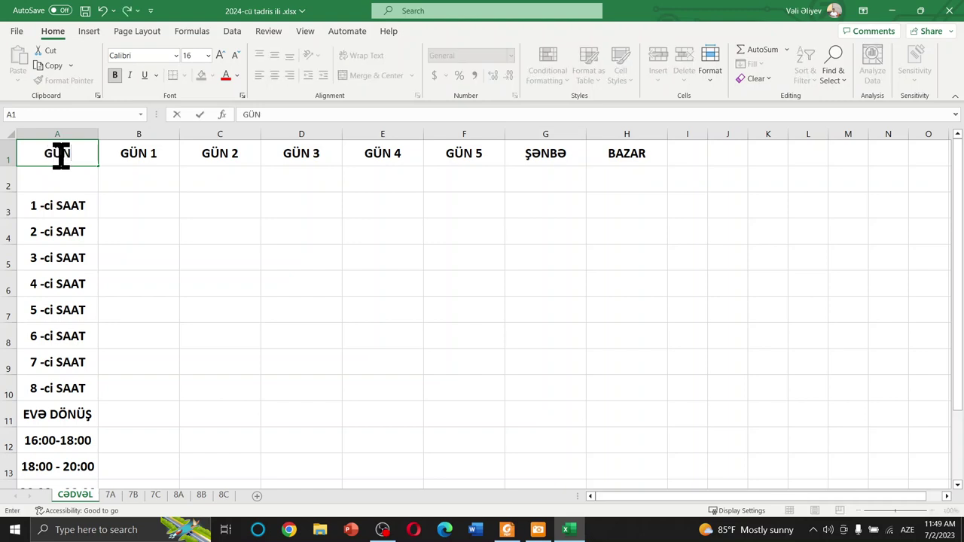
pyautogui.press('Return')
pyautogui.write('iş')
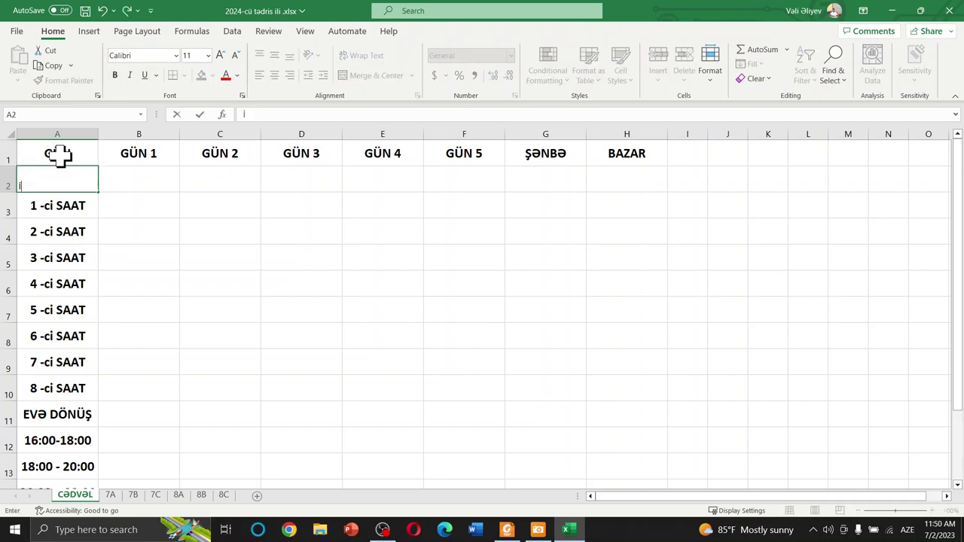
pyautogui.click(132, 230)
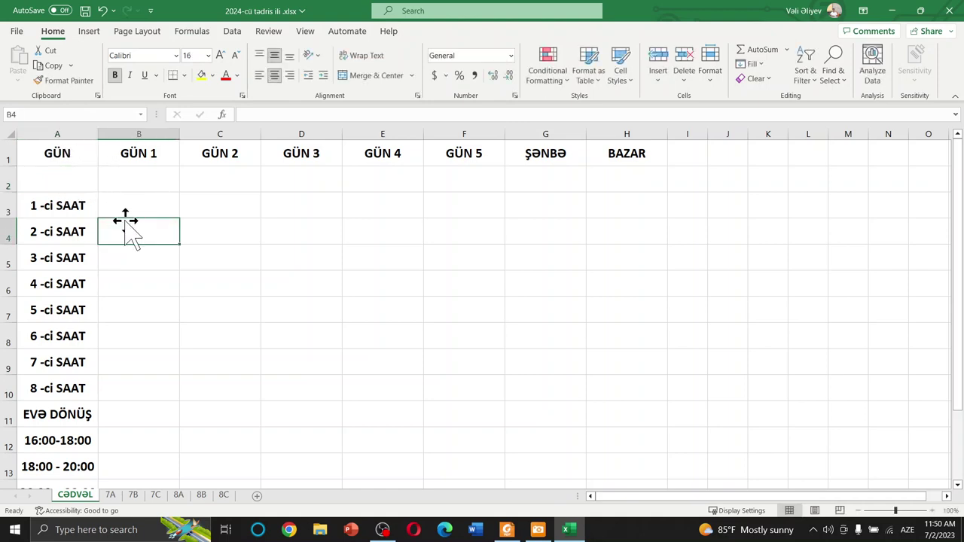
pyautogui.hotkey('ctrl', 'c')
pyautogui.click(47, 177)
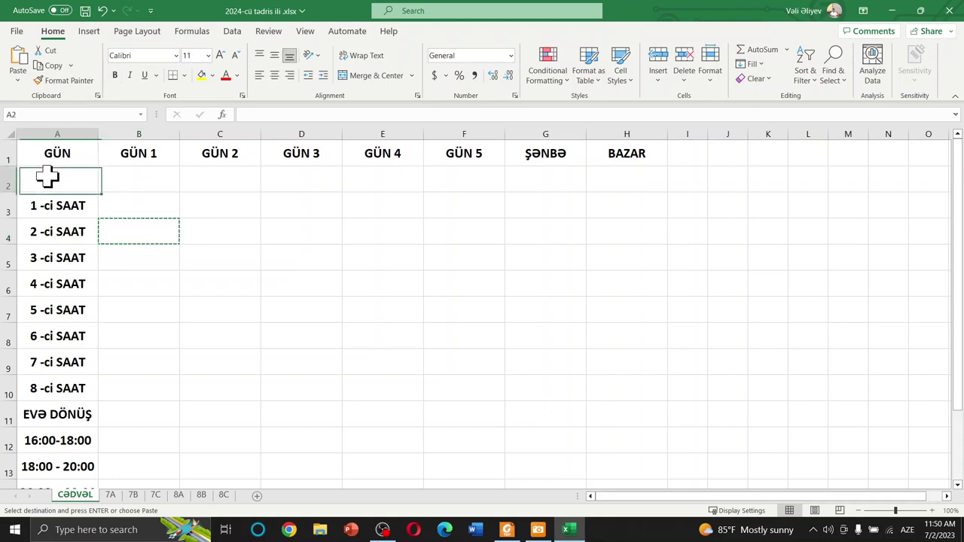
pyautogui.hotkey('ctrl', 'v')
pyautogui.press('Escape')
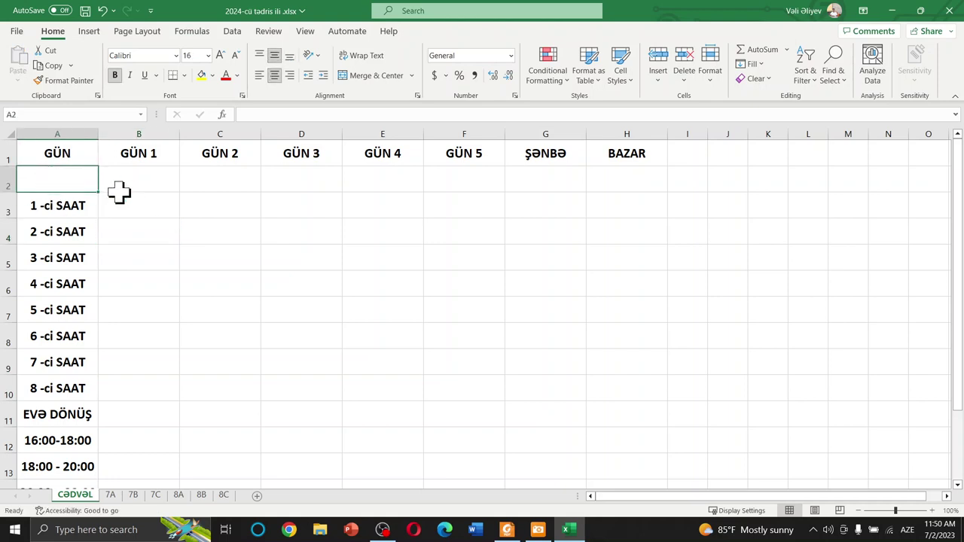
pyautogui.doubleClick(70, 179)
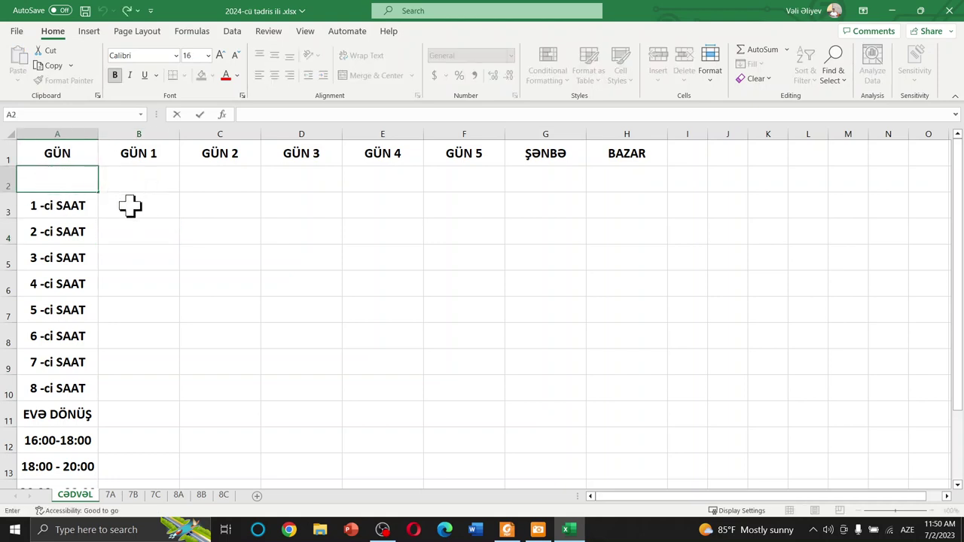
pyautogui.press('Escape')
# Label cell A2 as İŞ YERİ.
pyautogui.moveTo(83, 180); pyautogui.dragTo(656, 181)
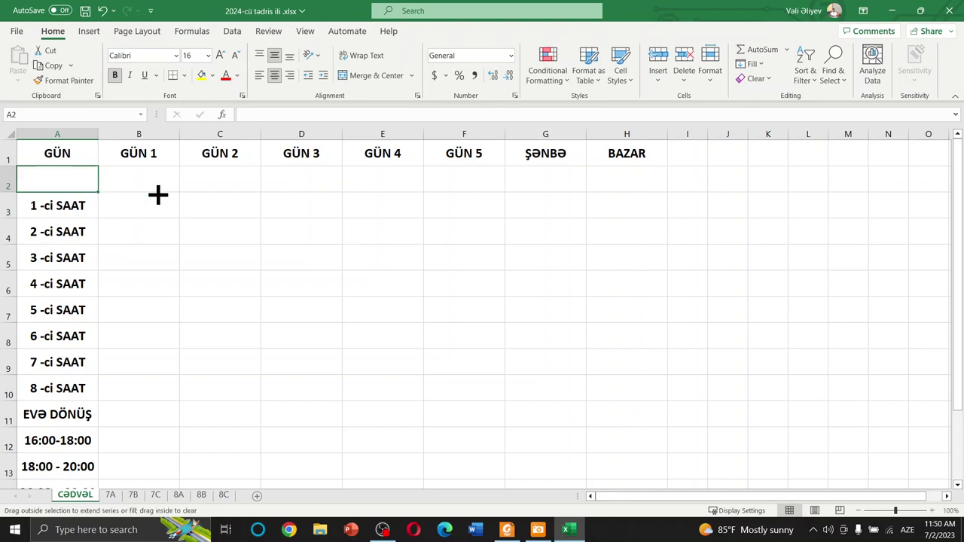
pyautogui.click(236, 263)
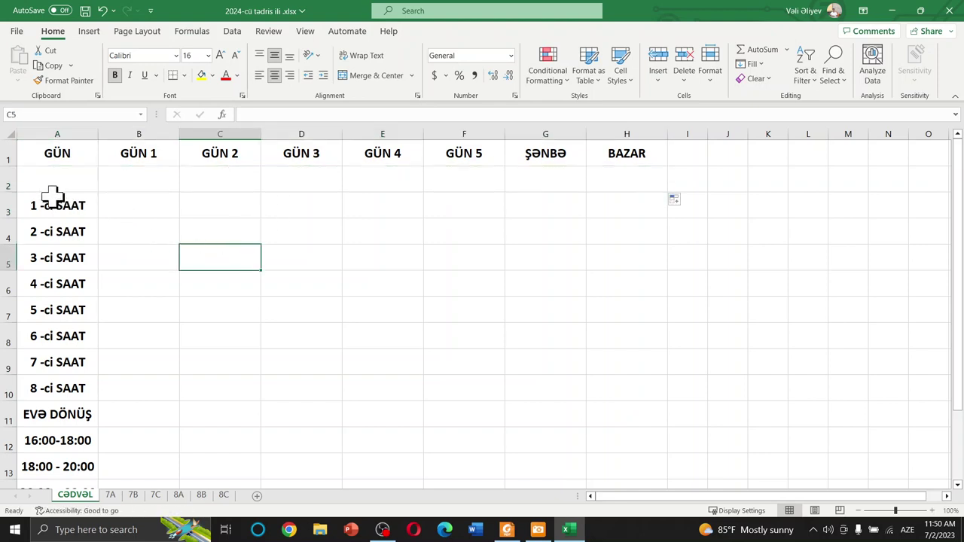
pyautogui.click(26, 176)
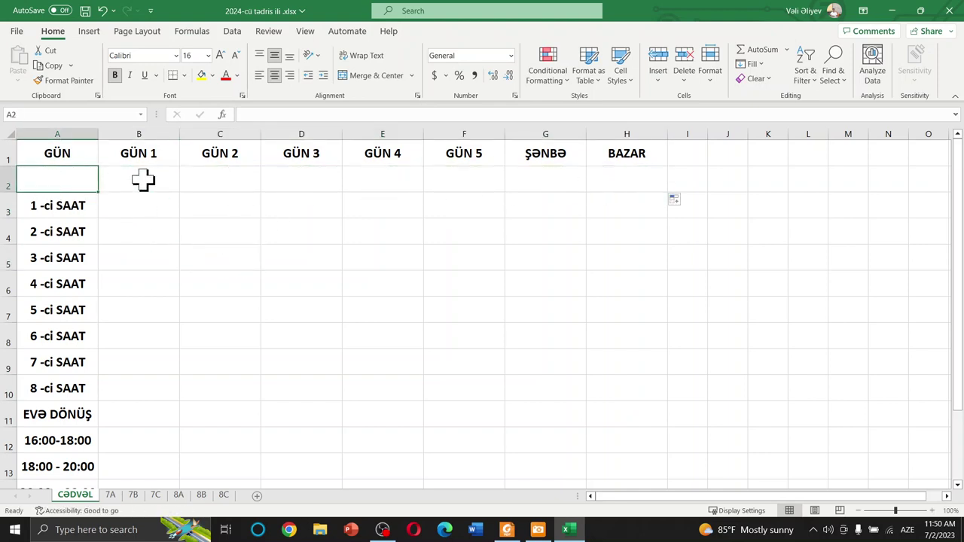
pyautogui.write('iÇ')
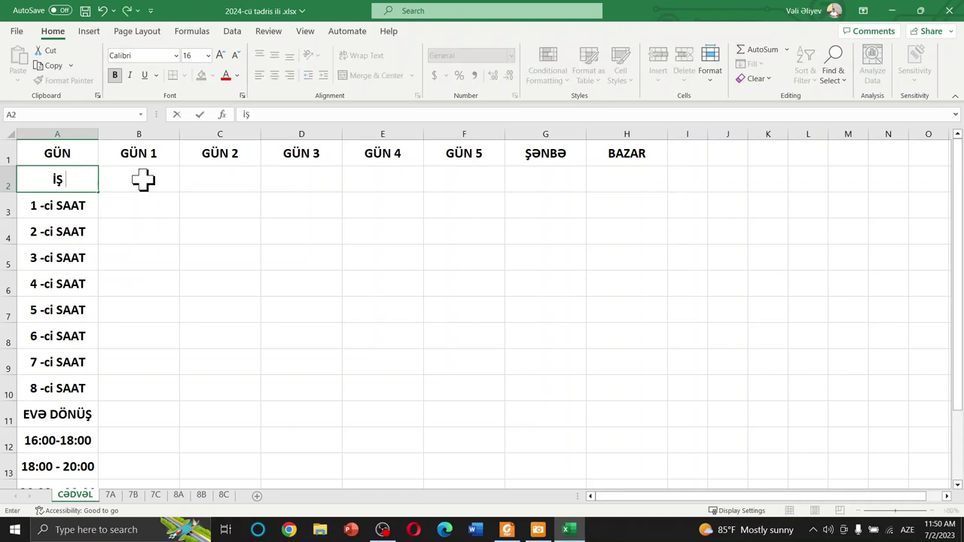
pyautogui.press('Return')
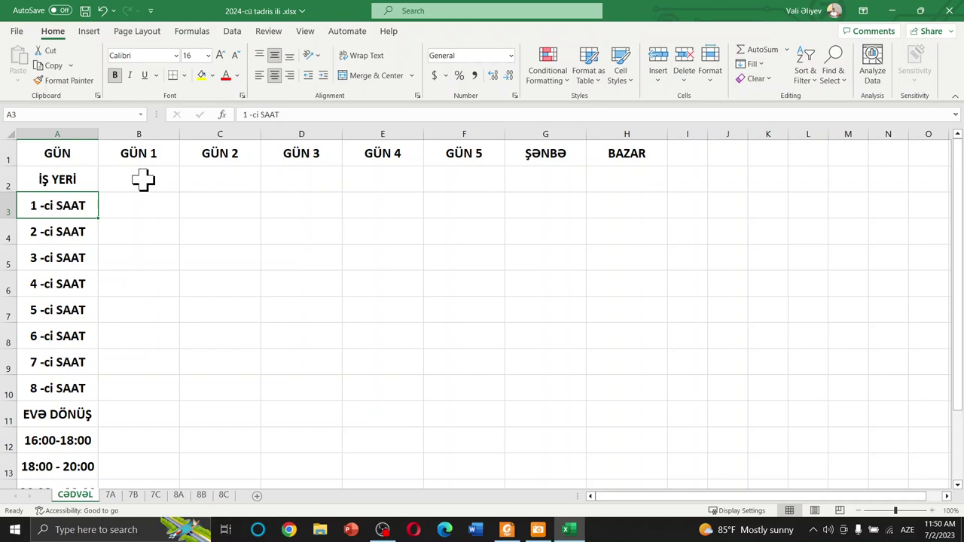
# Fill class names across row 2: 1 saylı in B2 and C2, 3 saylı in D2.
pyautogui.click(129, 177)
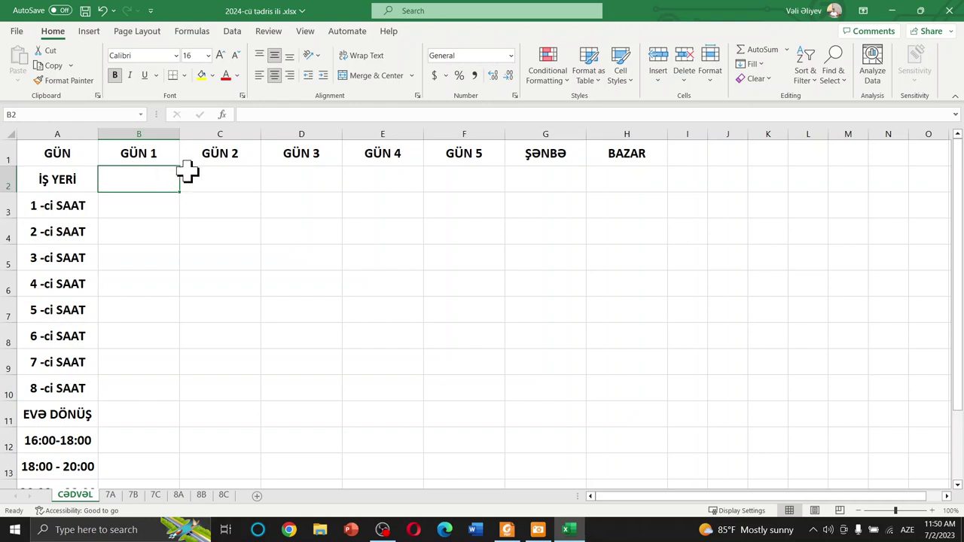
pyautogui.write('1saylı')
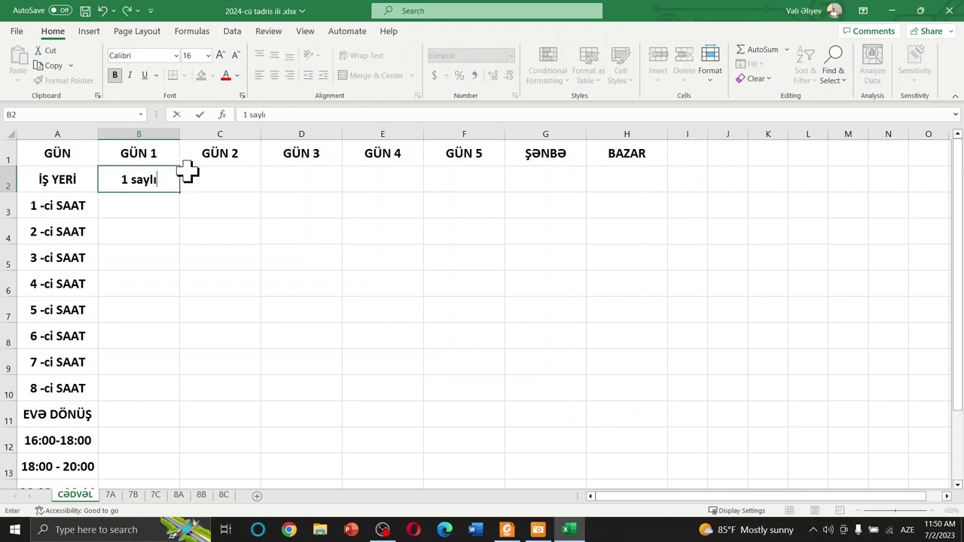
pyautogui.press('Return')
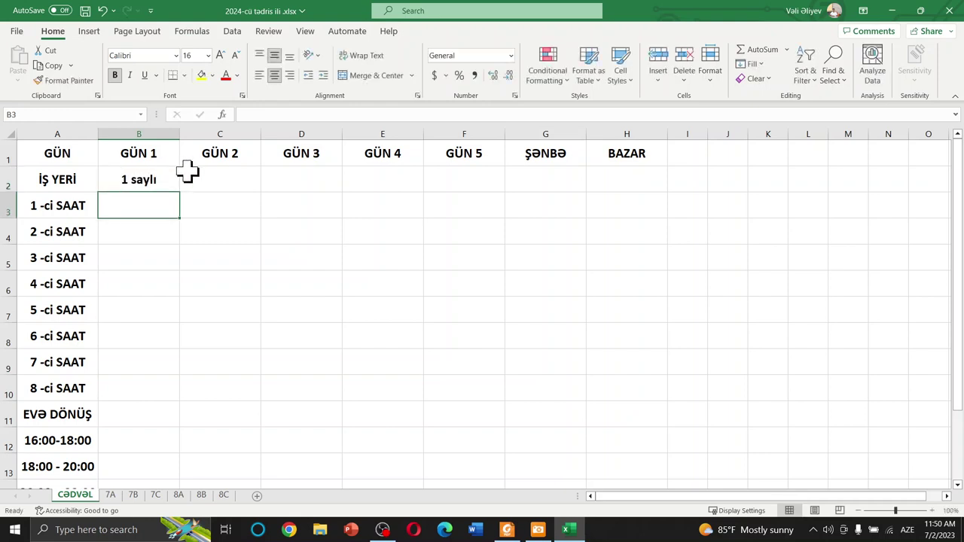
pyautogui.click(176, 172)
pyautogui.moveTo(180, 193); pyautogui.dragTo(392, 196)
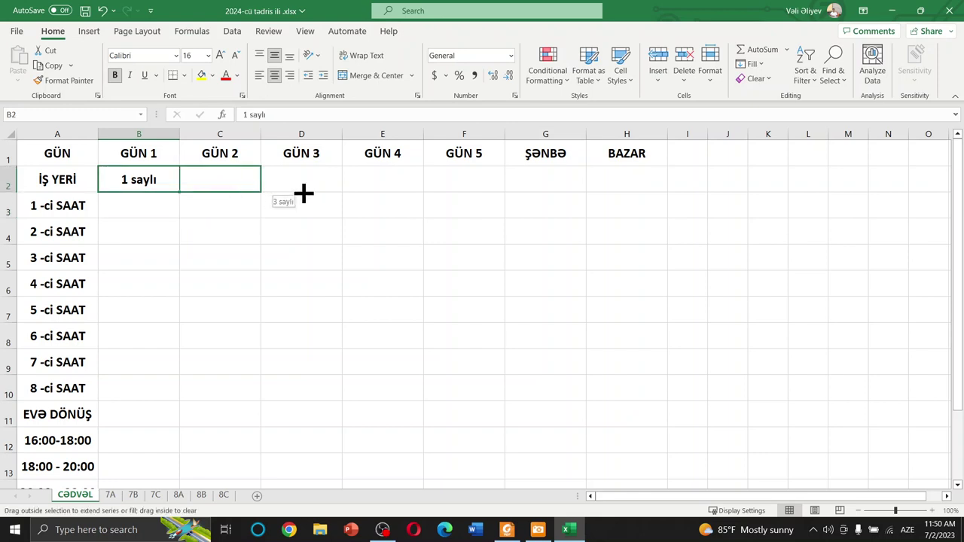
pyautogui.click(404, 180)
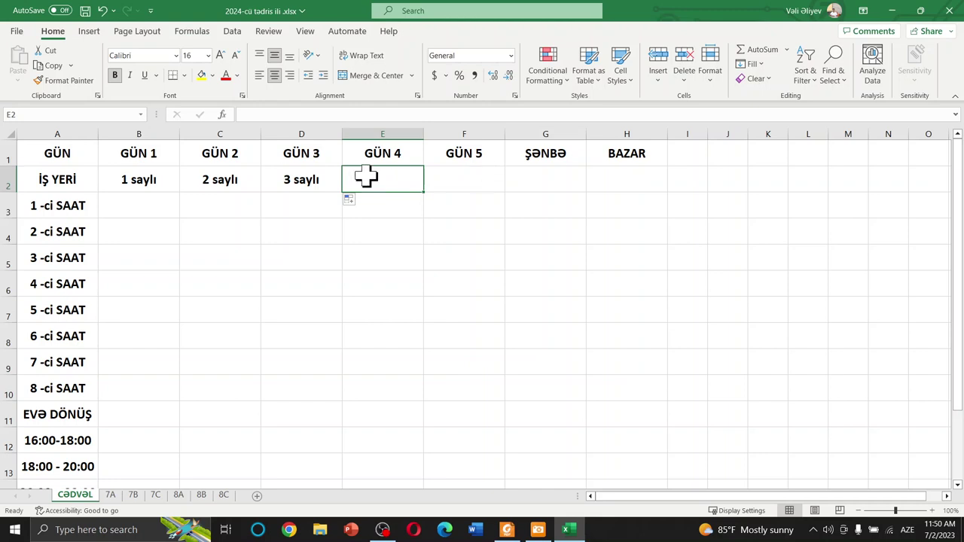
pyautogui.doubleClick(208, 188)
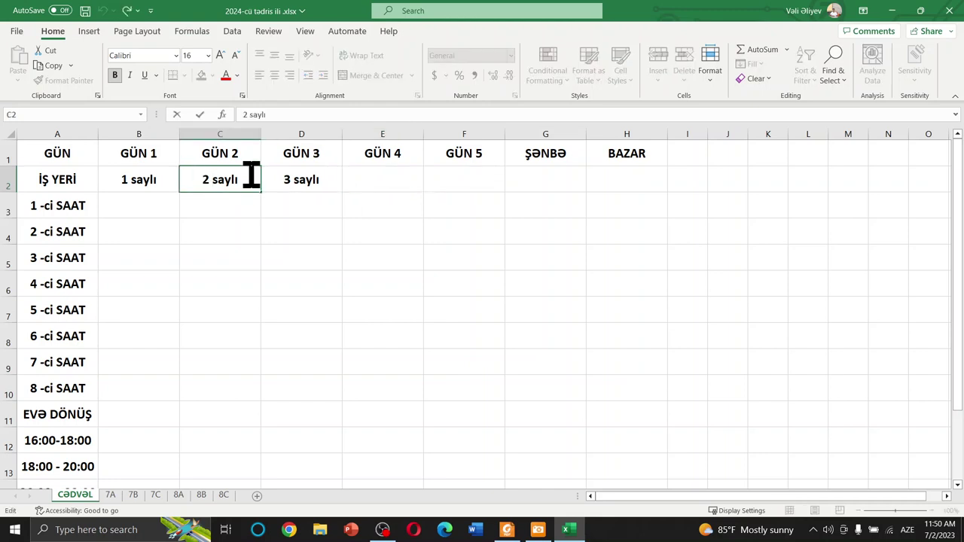
pyautogui.write('1')
pyautogui.press('Return')
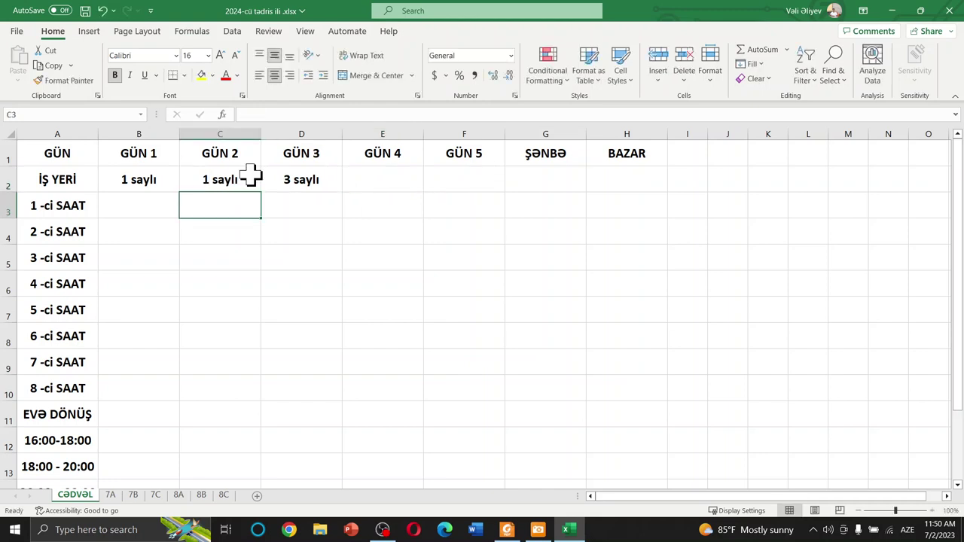
# Copy 3 saylı from D2 into E2 and F2.
pyautogui.click(312, 181)
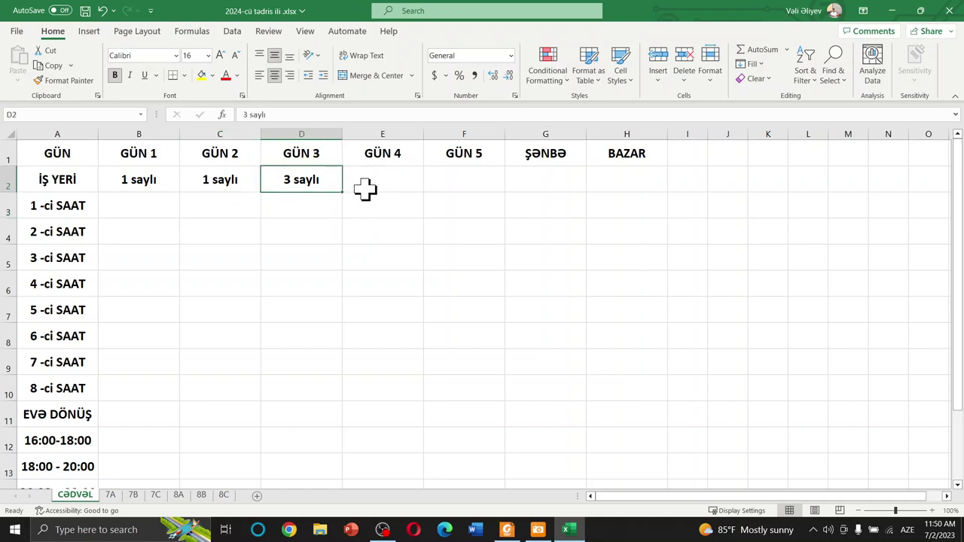
pyautogui.hotkey('ctrl', 'c')
pyautogui.click(383, 182)
pyautogui.hotkey('ctrl', 'v')
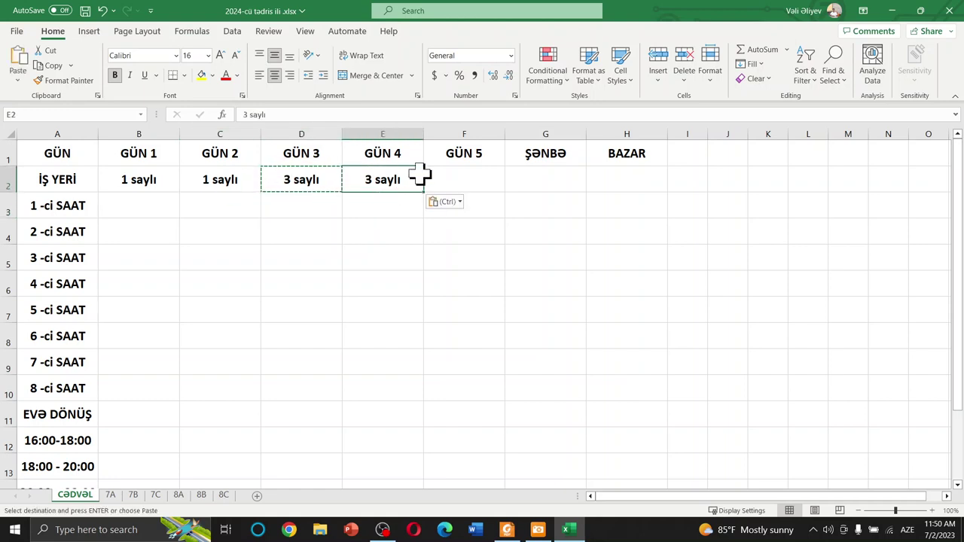
pyautogui.click(454, 173)
pyautogui.hotkey('ctrl', 'v')
pyautogui.click(471, 250)
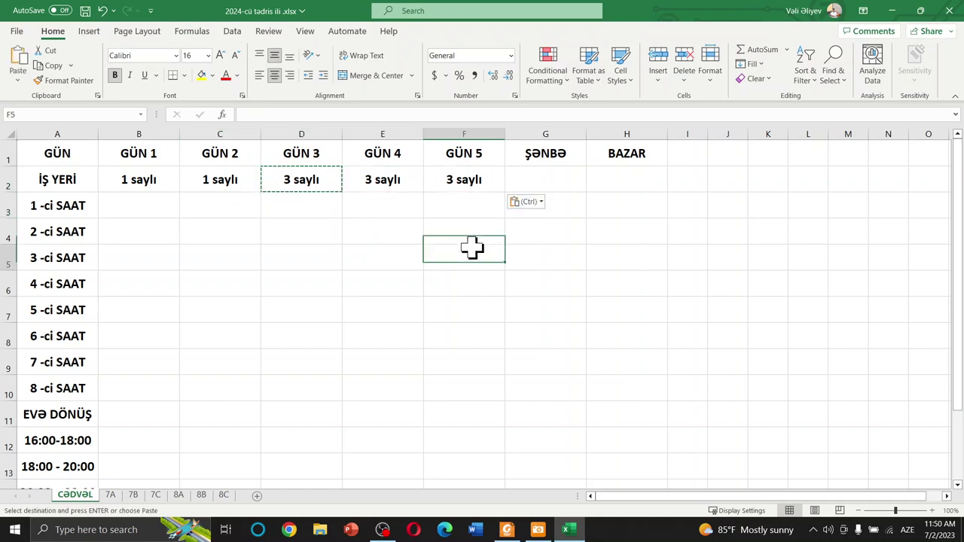
pyautogui.press('Escape')
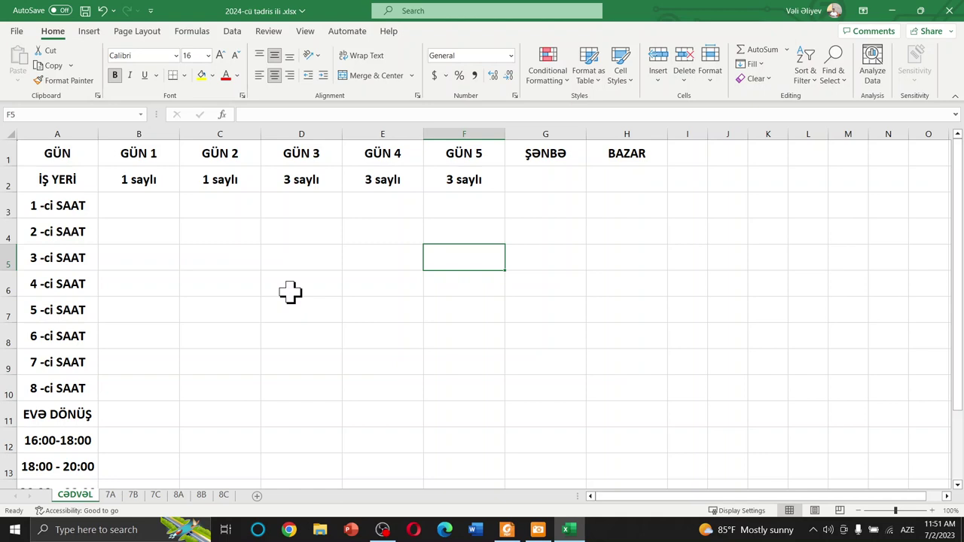
# Apply Thick Outside Borders to the timetable range A1:H14.
pyautogui.keyDown('ctrl'); pyautogui.scroll(-2, 291, 293); pyautogui.keyUp('ctrl')
pyautogui.moveTo(38, 150)
pyautogui.mouseDown()
pyautogui.moveTo(446, 364)
pyautogui.moveTo(447, 384)
pyautogui.mouseUp()
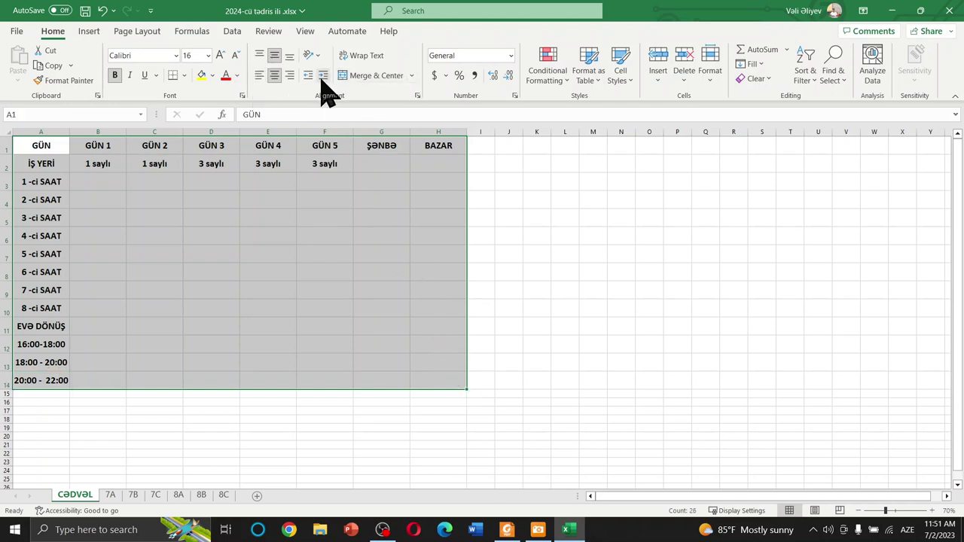
pyautogui.click(185, 76)
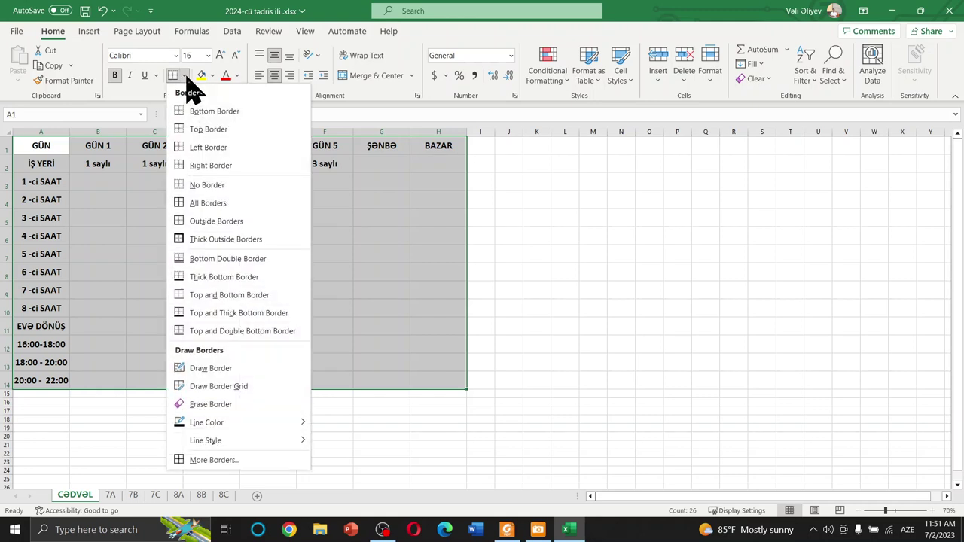
pyautogui.click(215, 246)
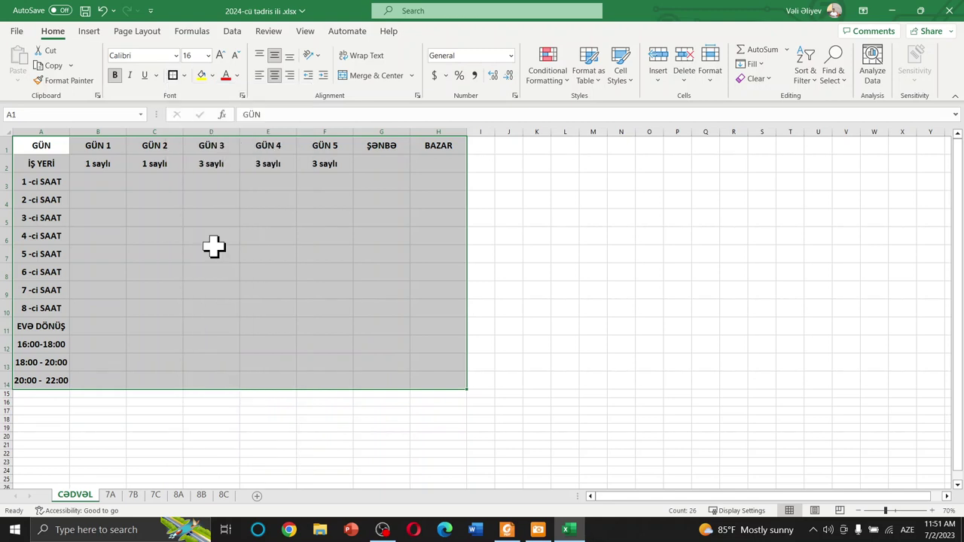
pyautogui.click(268, 241)
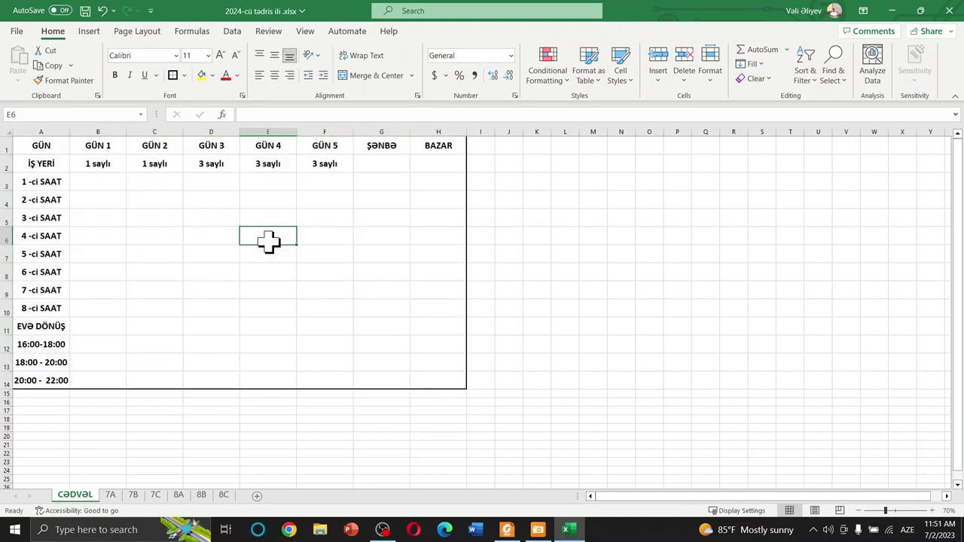
pyautogui.click(536, 254)
pyautogui.click(633, 256)
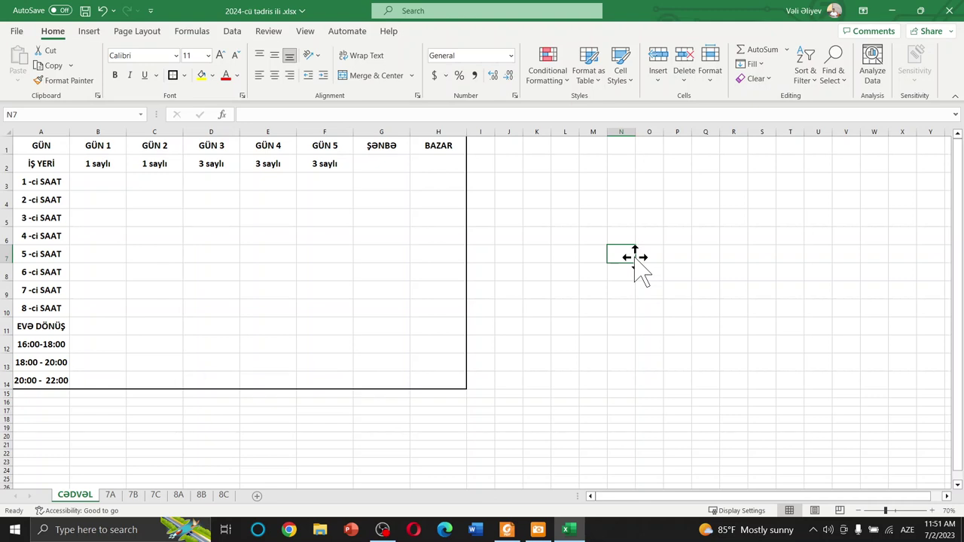
# Give column range A1:A14 and header rows A1:H2 thick outside borders.
pyautogui.click(290, 198)
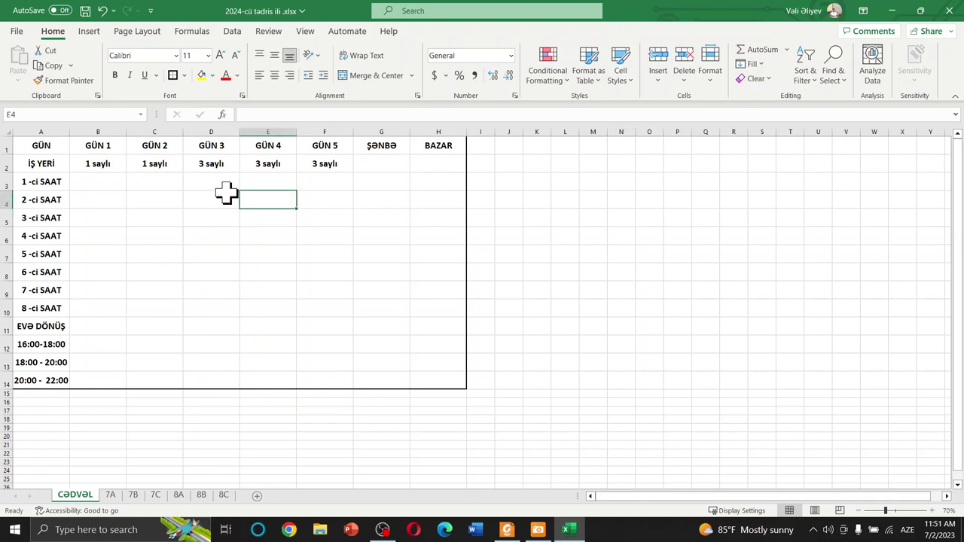
pyautogui.moveTo(30, 146); pyautogui.dragTo(30, 380)
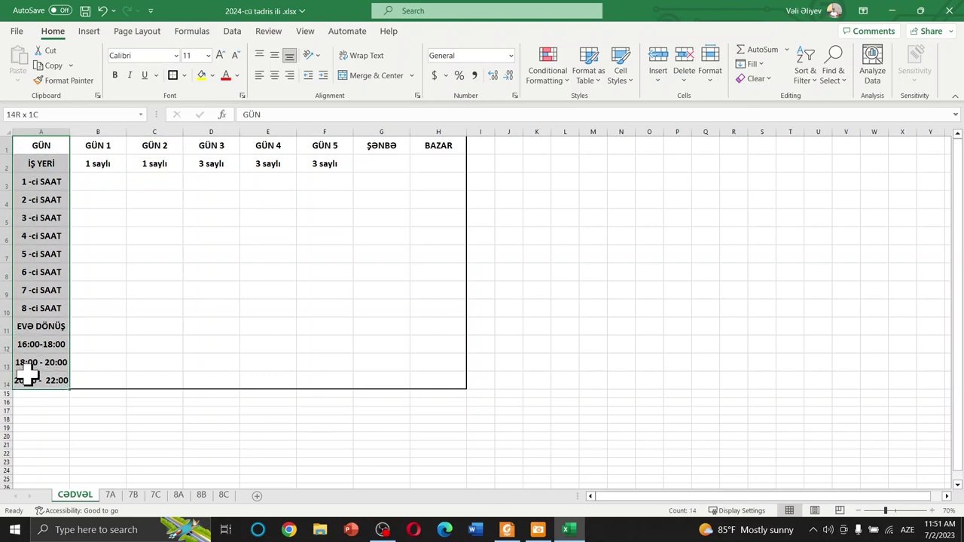
pyautogui.click(174, 76)
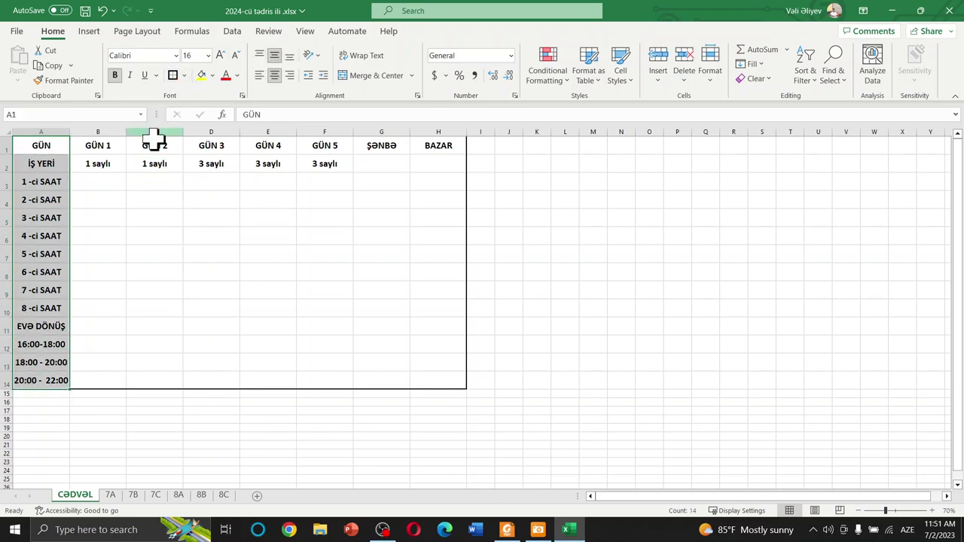
pyautogui.click(129, 214)
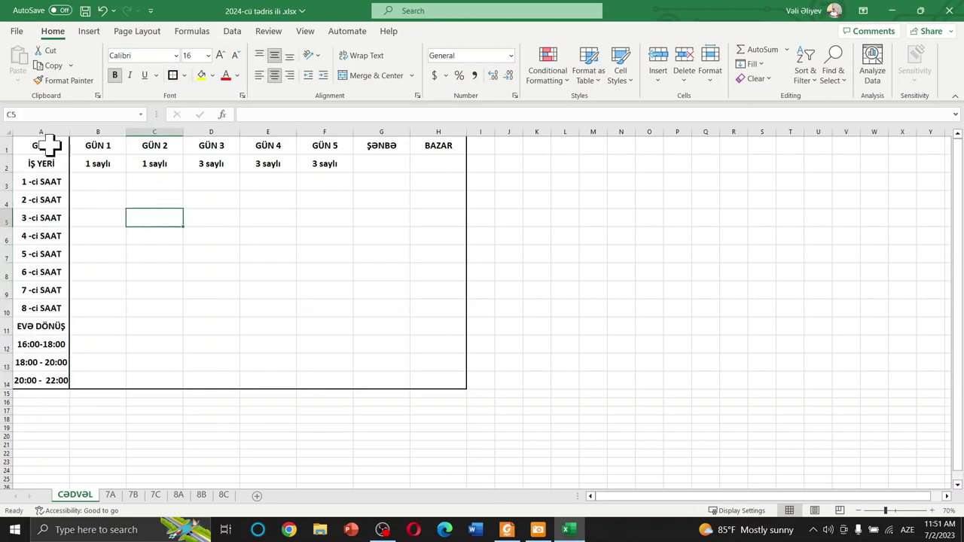
pyautogui.moveTo(45, 146); pyautogui.dragTo(438, 163)
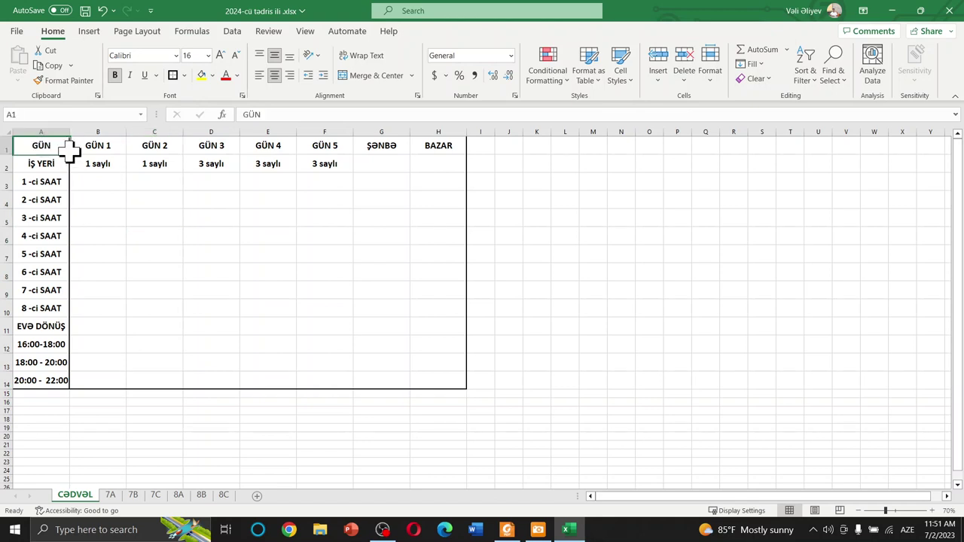
pyautogui.click(174, 75)
pyautogui.click(186, 204)
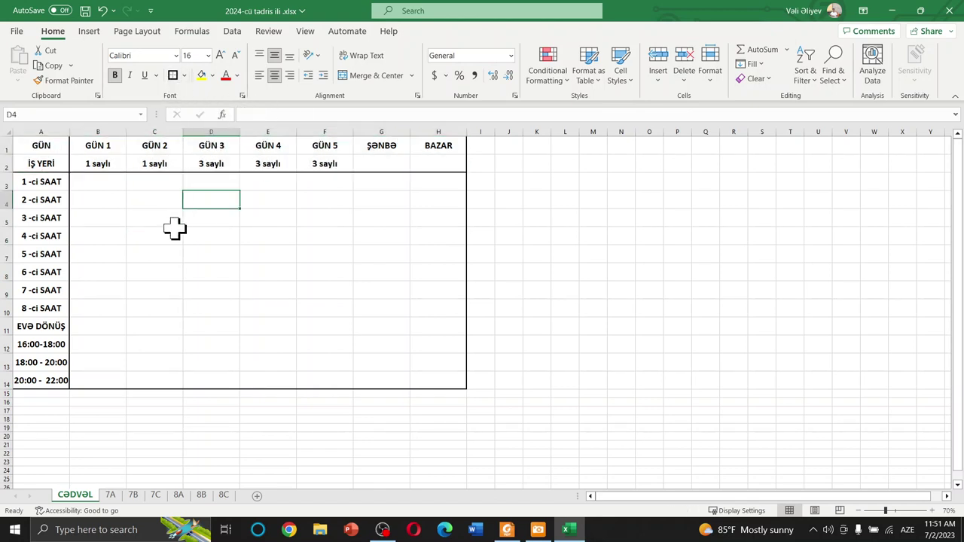
pyautogui.click(151, 273)
# Apply All Borders to A1:H14, then reapply the thick outline to A1:H2.
pyautogui.moveTo(34, 143)
pyautogui.mouseDown()
pyautogui.moveTo(355, 363)
pyautogui.moveTo(434, 385)
pyautogui.mouseUp()
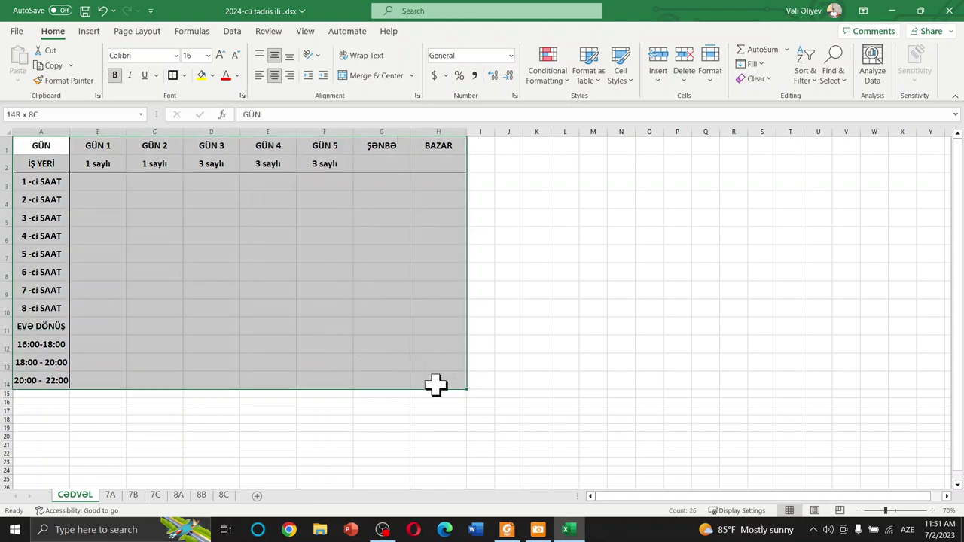
pyautogui.click(184, 76)
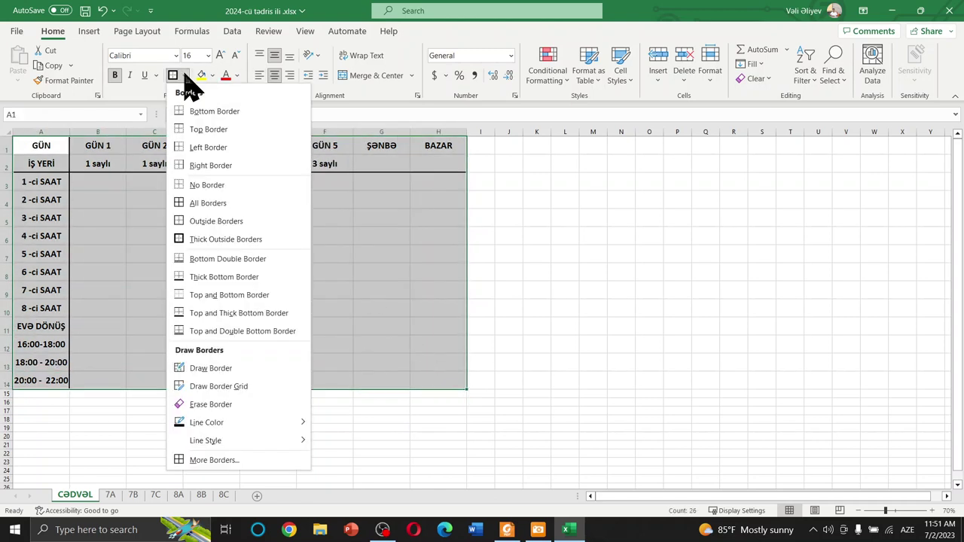
pyautogui.click(211, 201)
pyautogui.click(201, 250)
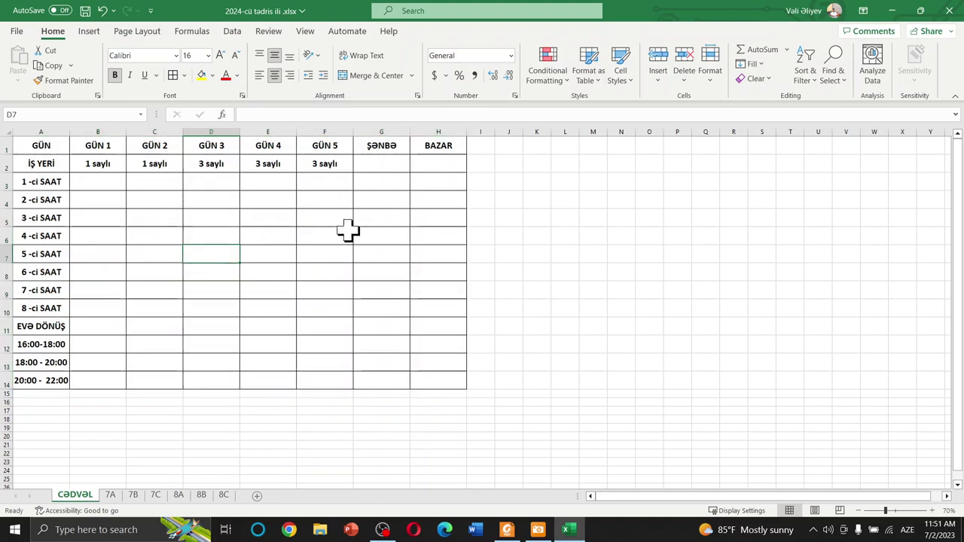
pyautogui.moveTo(42, 148); pyautogui.dragTo(426, 168)
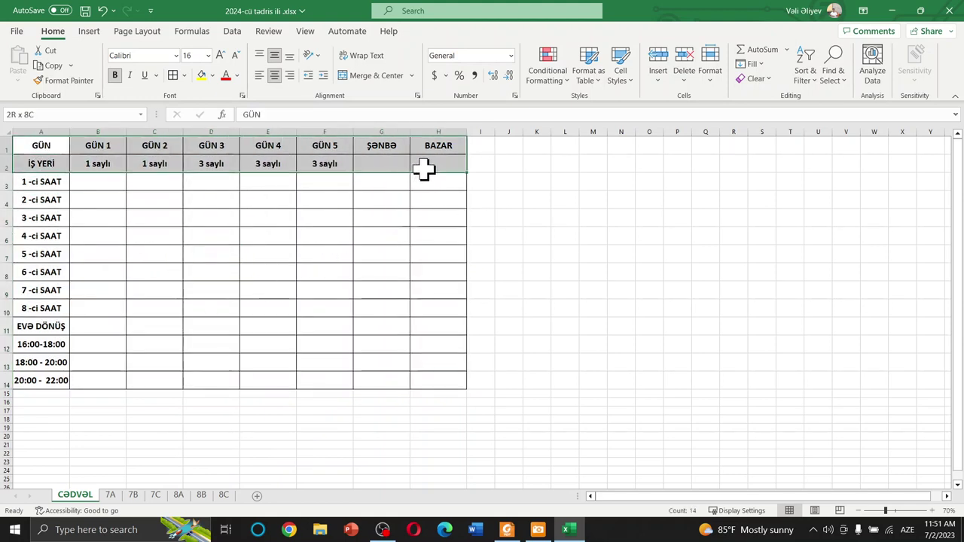
pyautogui.click(184, 75)
pyautogui.click(225, 240)
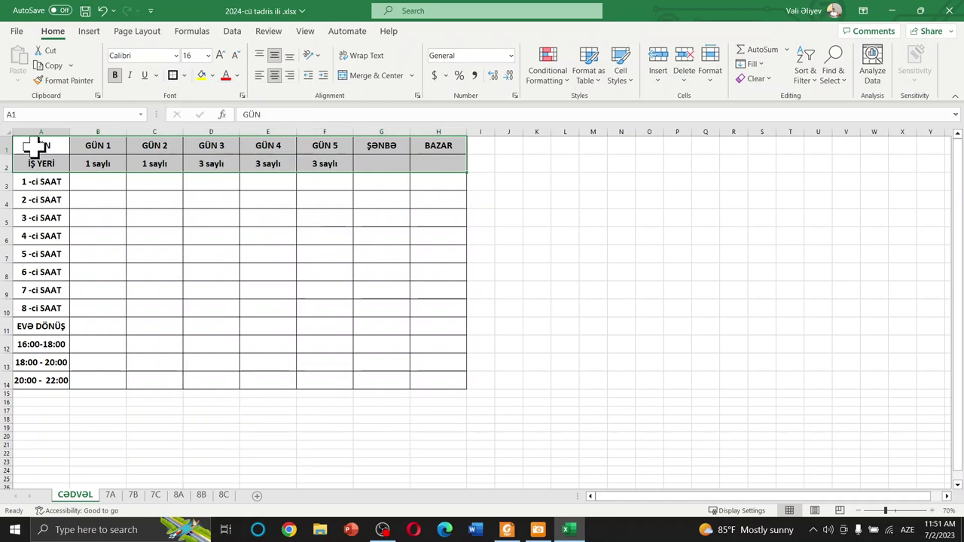
pyautogui.moveTo(28, 146); pyautogui.dragTo(17, 380)
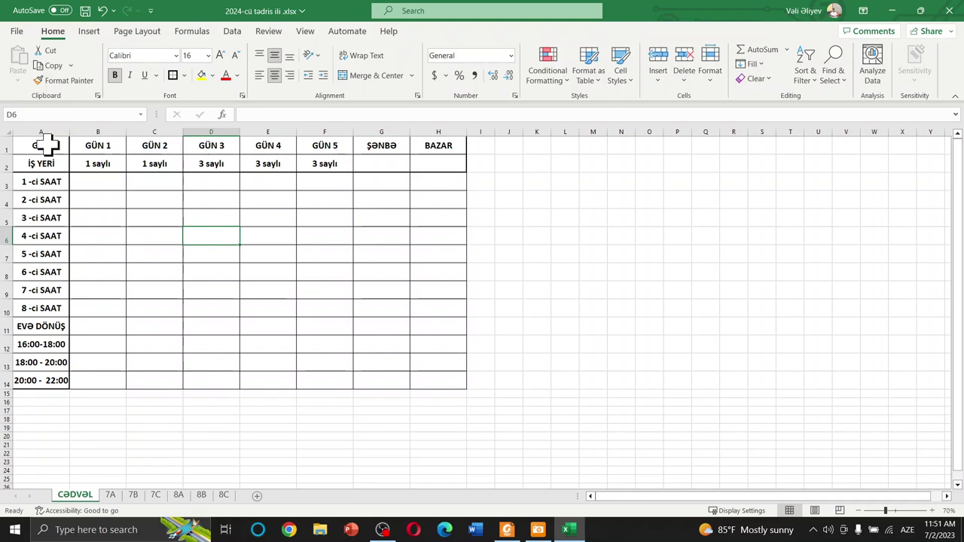
pyautogui.moveTo(43, 143)
pyautogui.mouseDown()
pyautogui.moveTo(320, 301)
pyautogui.moveTo(433, 384)
pyautogui.mouseUp()
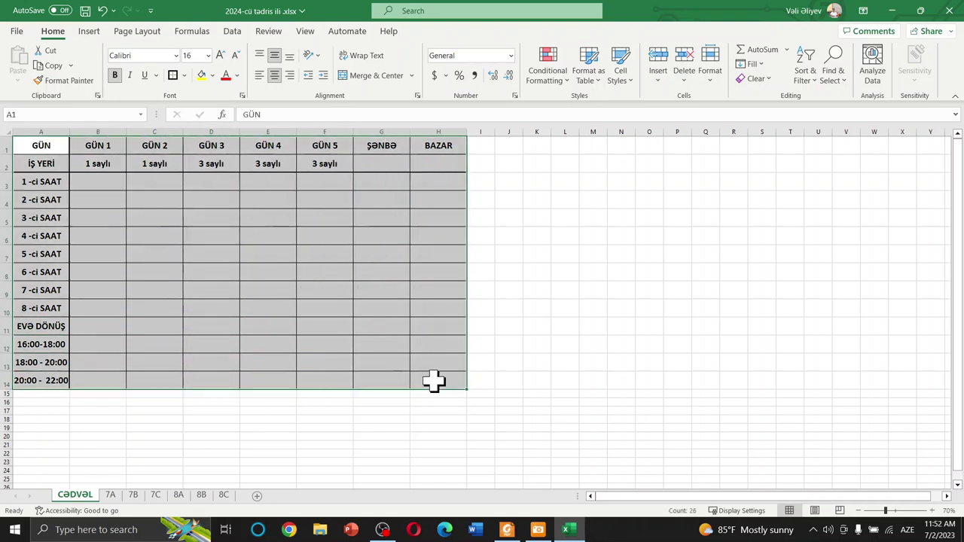
# Shorten the height of the EVƏ DÖNÜŞ row 11.
pyautogui.click(305, 217)
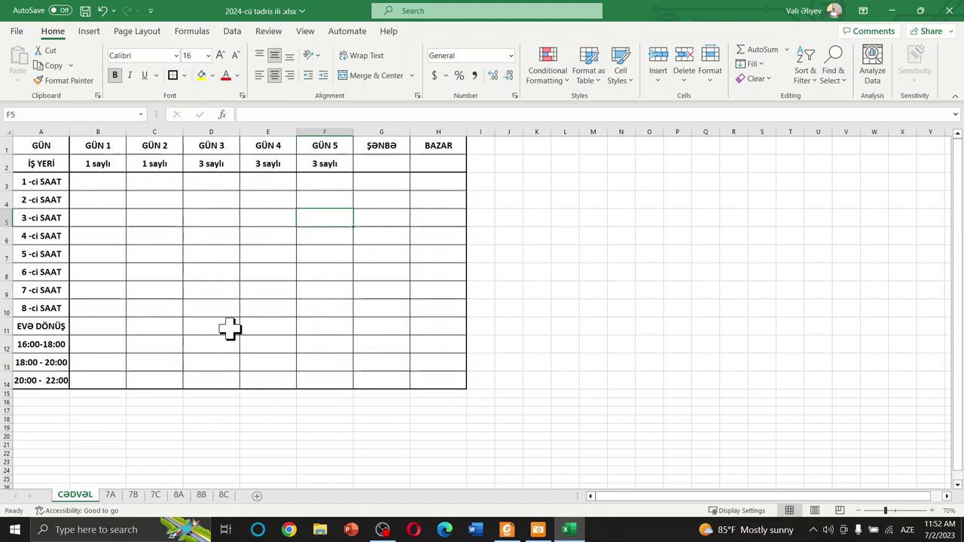
pyautogui.moveTo(53, 326)
pyautogui.mouseDown()
pyautogui.moveTo(339, 344)
pyautogui.moveTo(442, 327)
pyautogui.mouseUp()
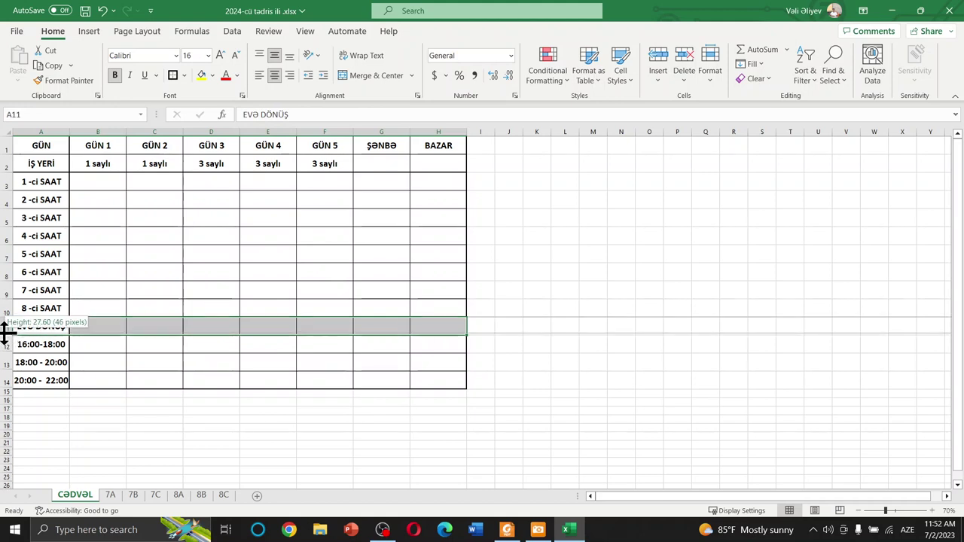
pyautogui.moveTo(6, 335); pyautogui.dragTo(5, 328)
pyautogui.click(271, 365)
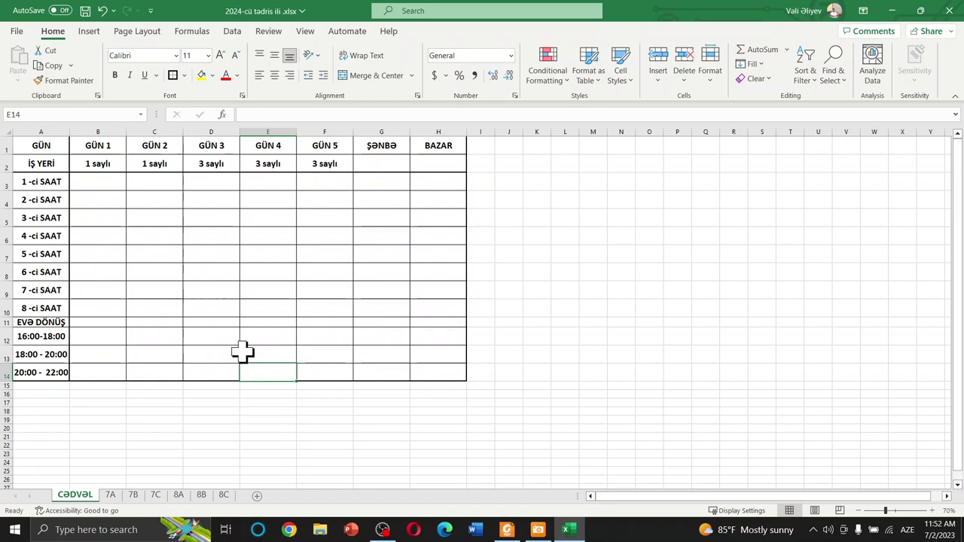
# Fill cells B11:H11 of the EVƏ DÖNÜŞ row red.
pyautogui.moveTo(27, 323); pyautogui.dragTo(437, 322)
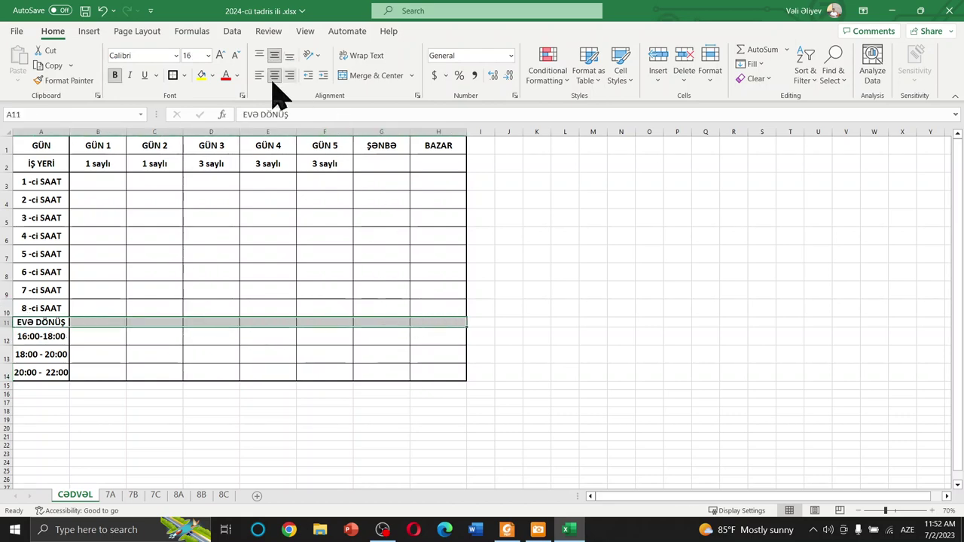
pyautogui.click(97, 324)
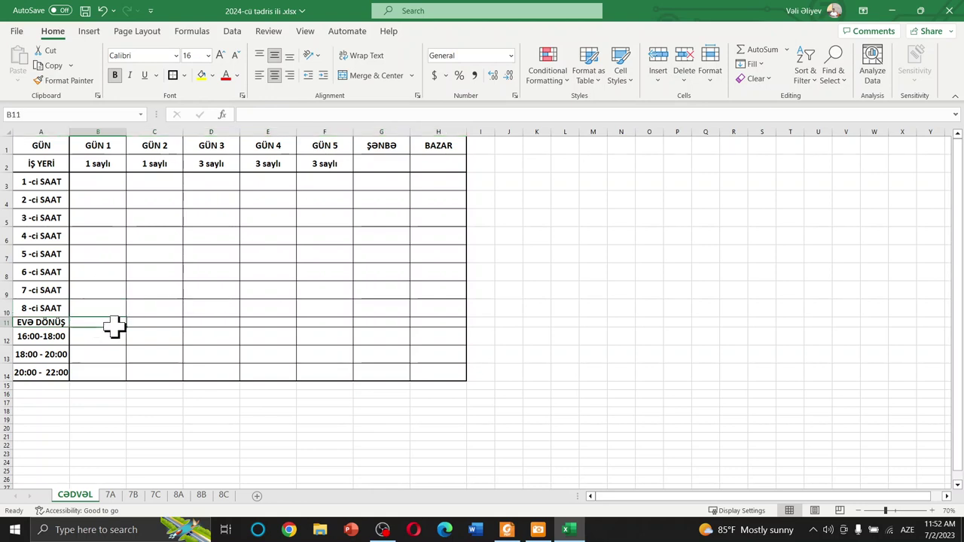
pyautogui.moveTo(115, 325); pyautogui.dragTo(445, 322)
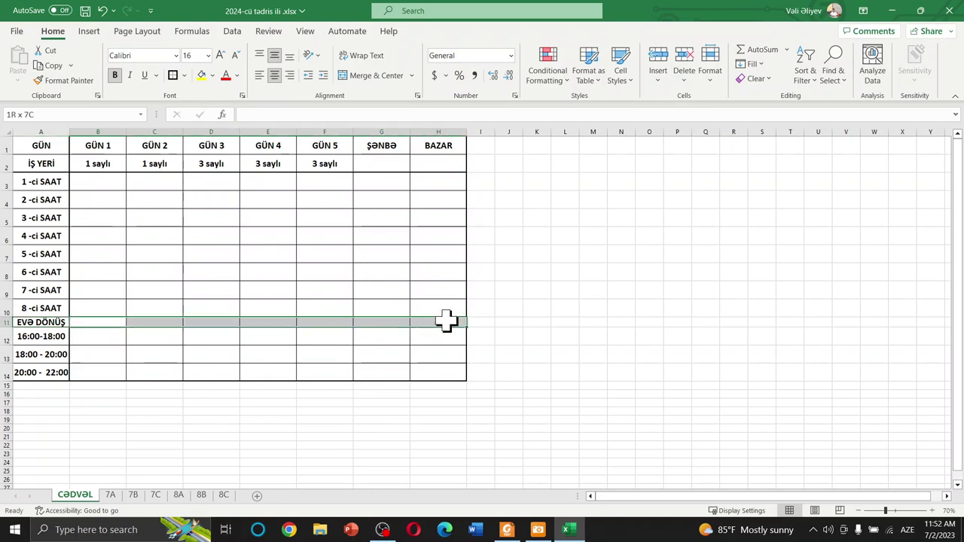
pyautogui.click(212, 75)
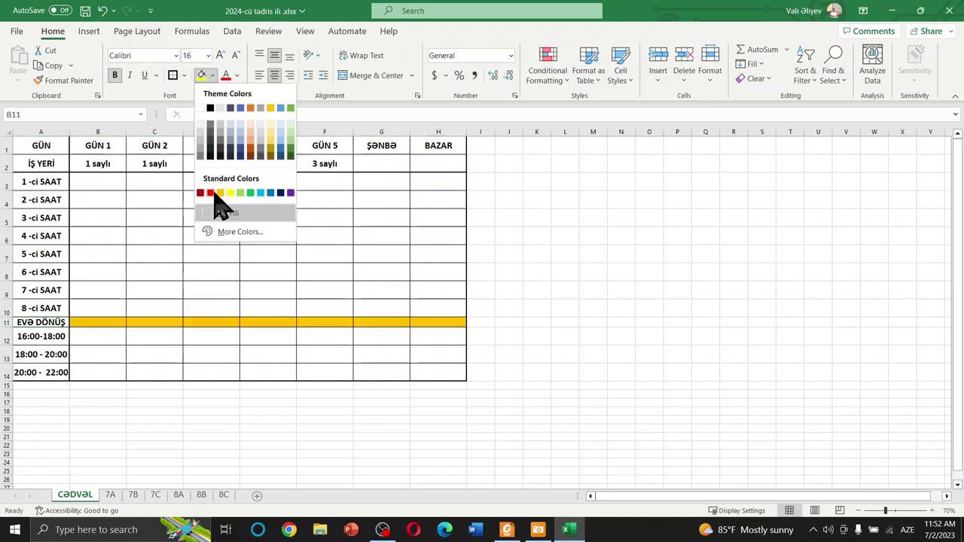
pyautogui.click(210, 193)
pyautogui.click(197, 348)
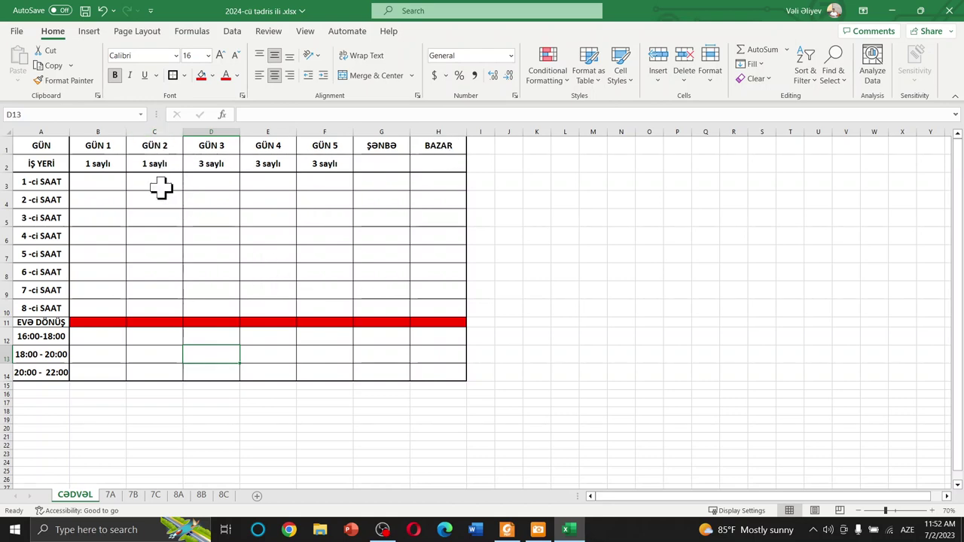
# Fill C3:C10, E3:E10 and G3:G10 light grey for GÜN 2, GÜN 4 and ŞƏNBƏ.
pyautogui.moveTo(161, 184); pyautogui.dragTo(156, 317)
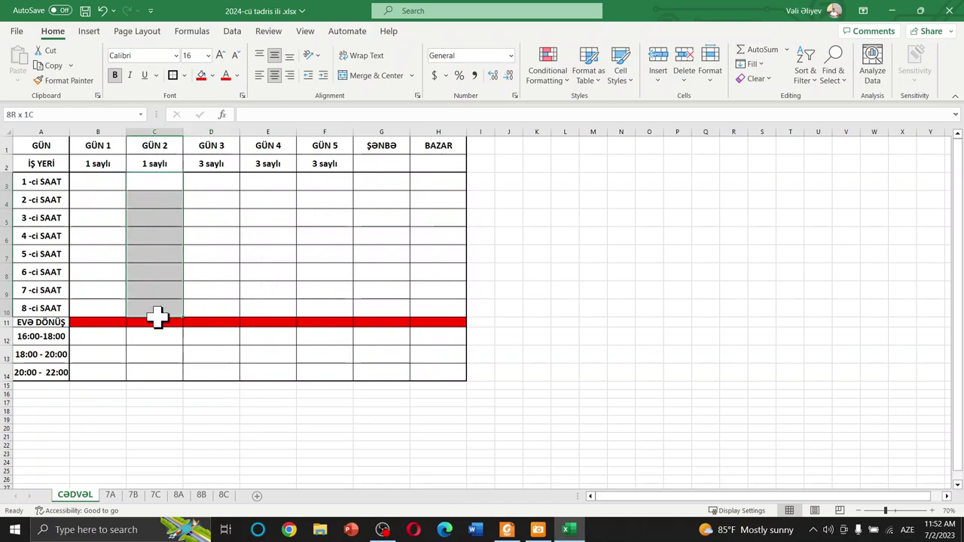
pyautogui.click(213, 76)
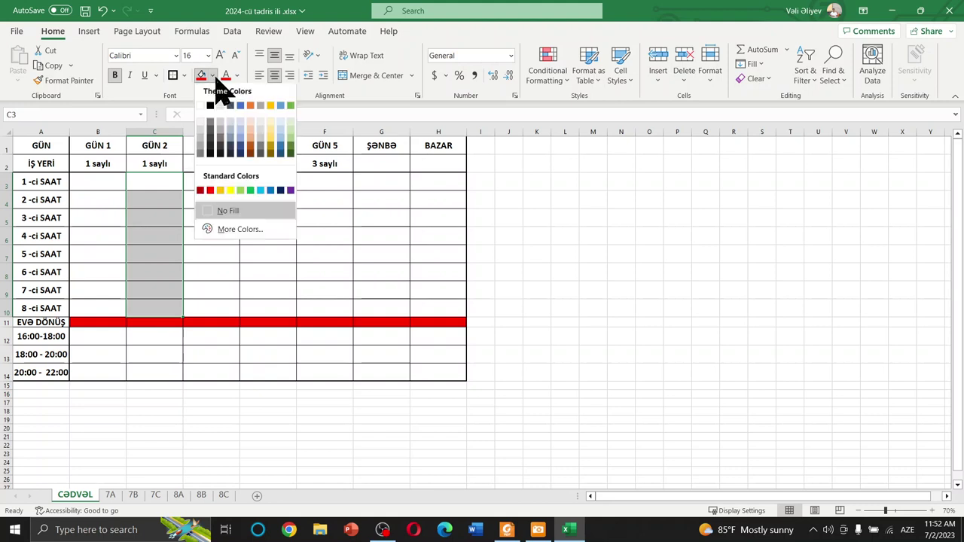
pyautogui.click(261, 125)
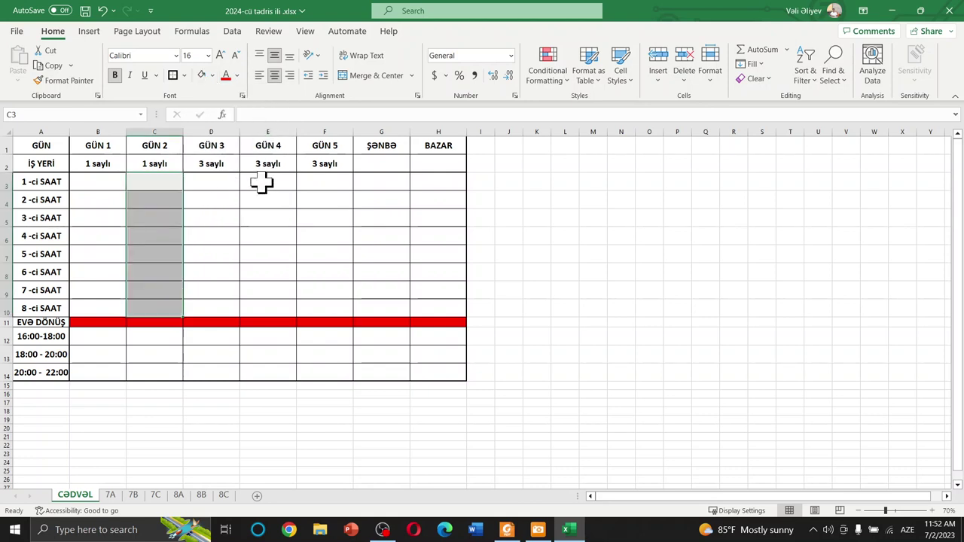
pyautogui.moveTo(261, 183); pyautogui.dragTo(271, 308)
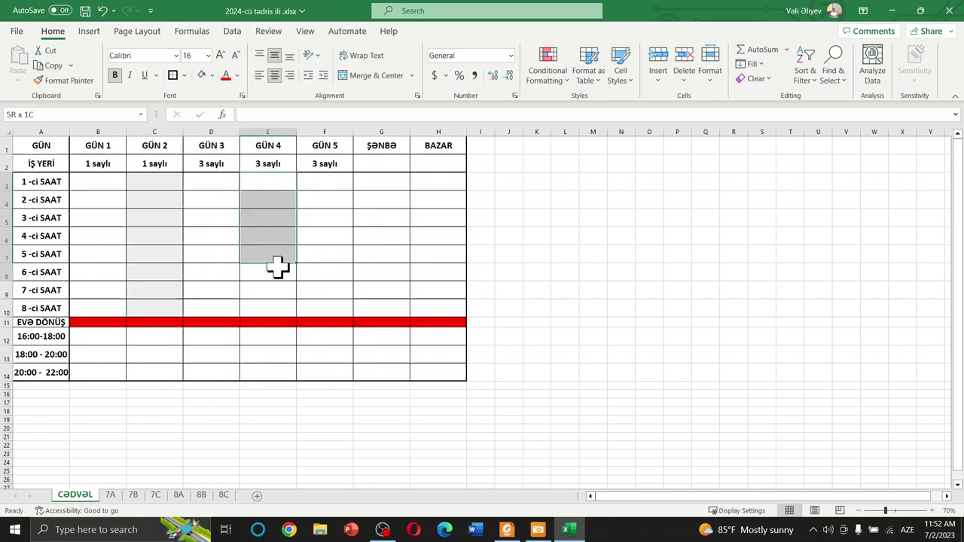
pyautogui.click(202, 75)
pyautogui.moveTo(369, 183); pyautogui.dragTo(383, 308)
pyautogui.click(201, 75)
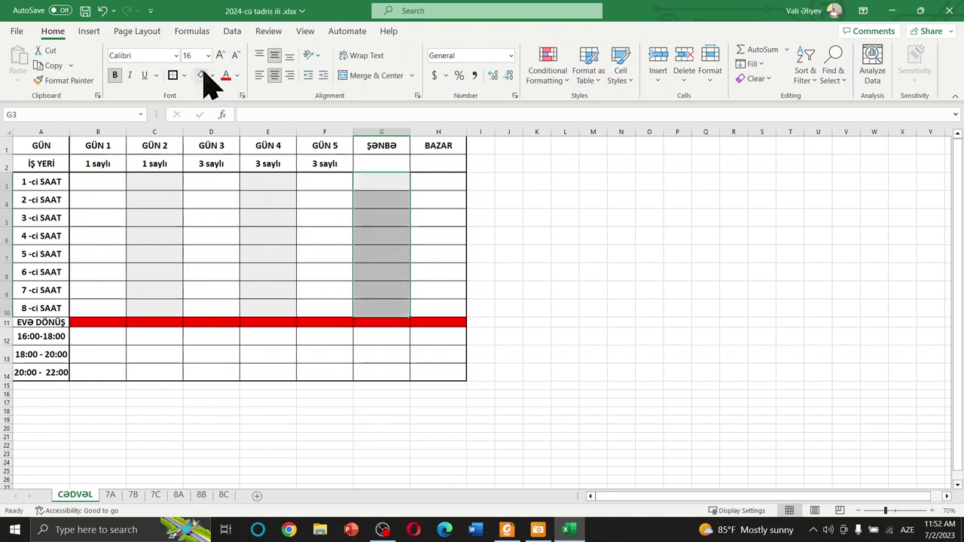
pyautogui.click(469, 199)
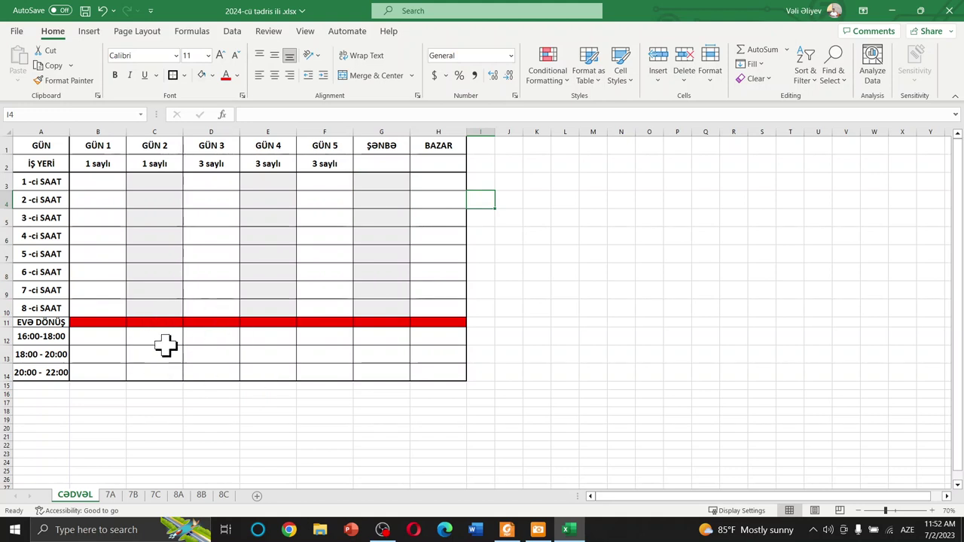
pyautogui.click(542, 250)
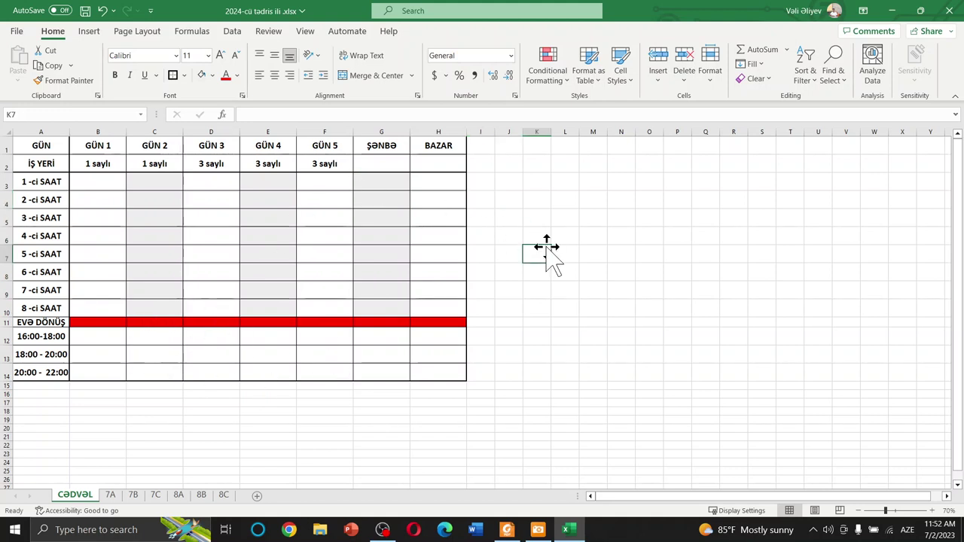
pyautogui.click(478, 292)
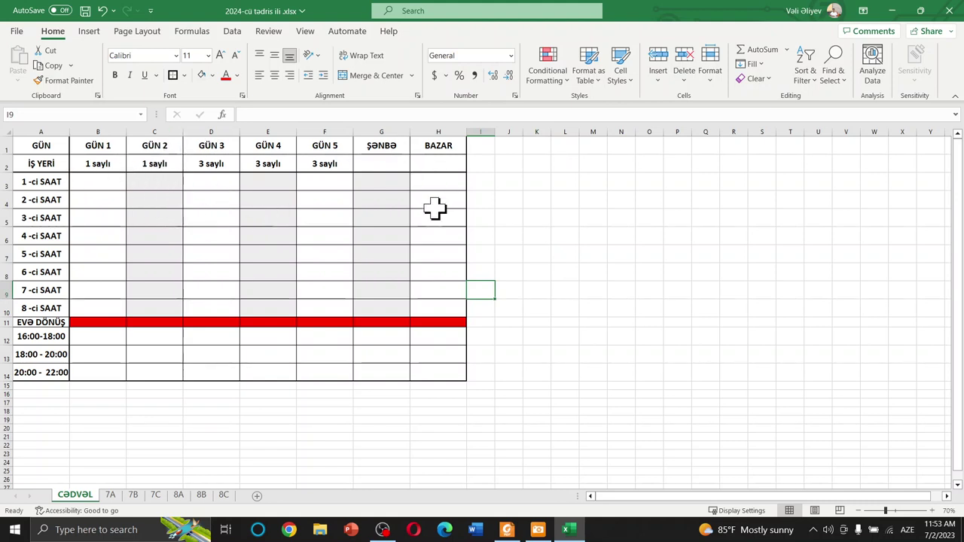
# Enter 7A, 8B, 11A, 11A, 9B, 10A into the GÜN 1 cells B3:B8.
pyautogui.click(99, 183)
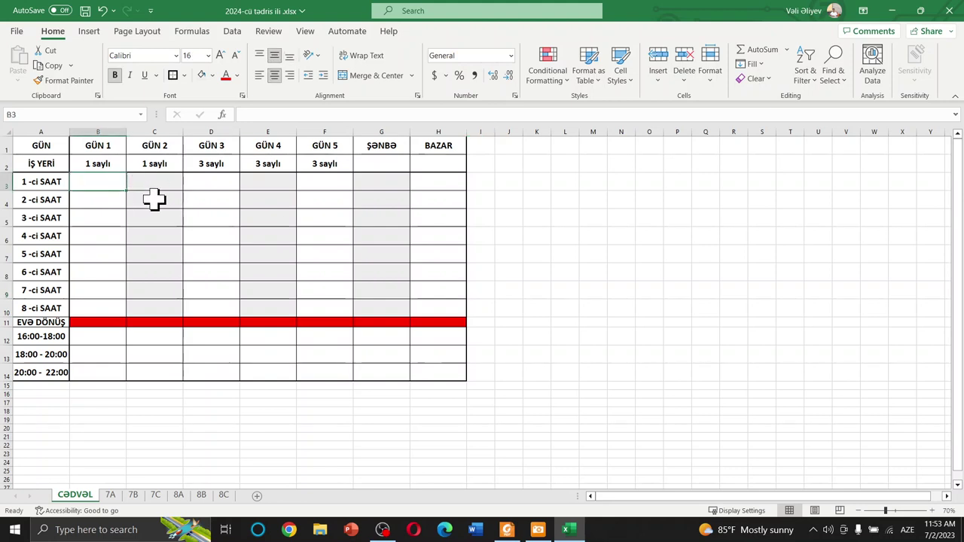
pyautogui.write('7A')
pyautogui.press('Return')
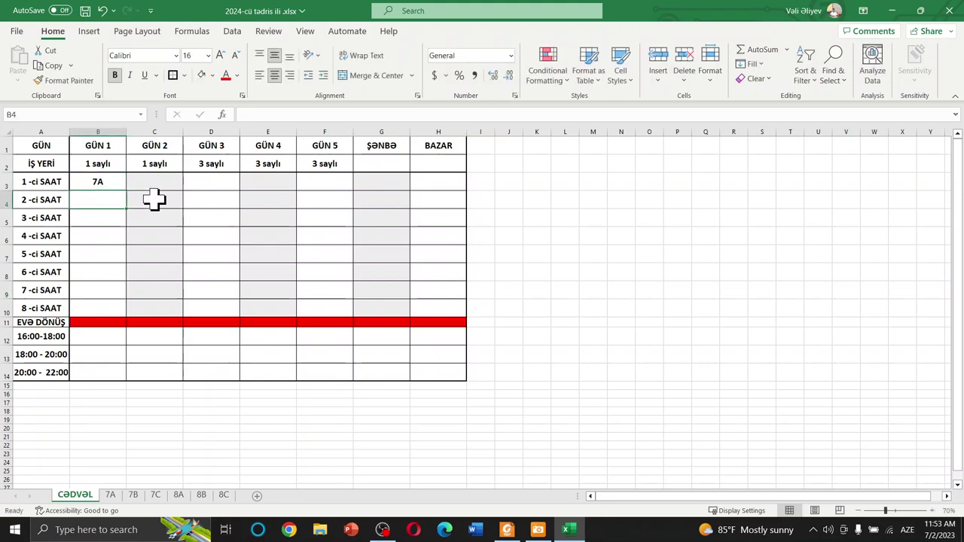
pyautogui.write('8B')
pyautogui.press('Return')
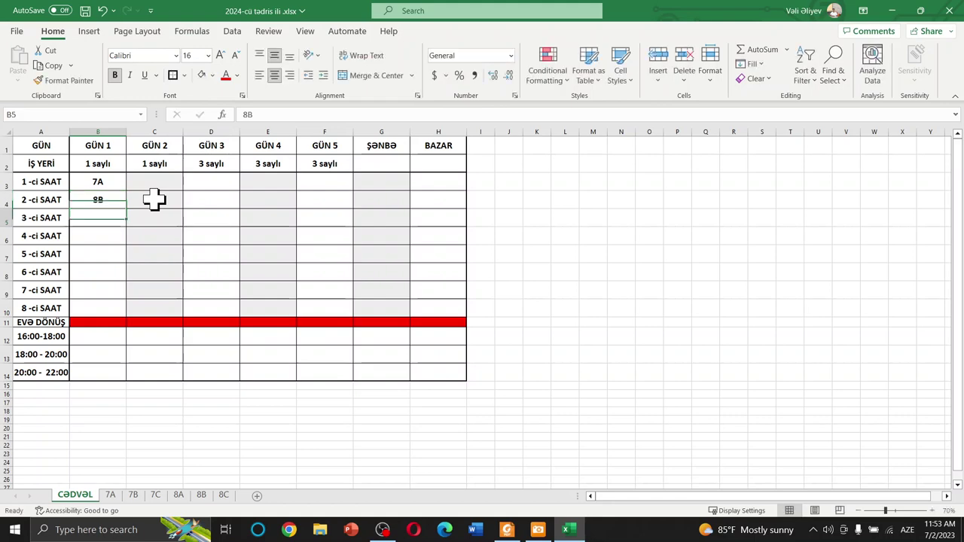
pyautogui.write('11A')
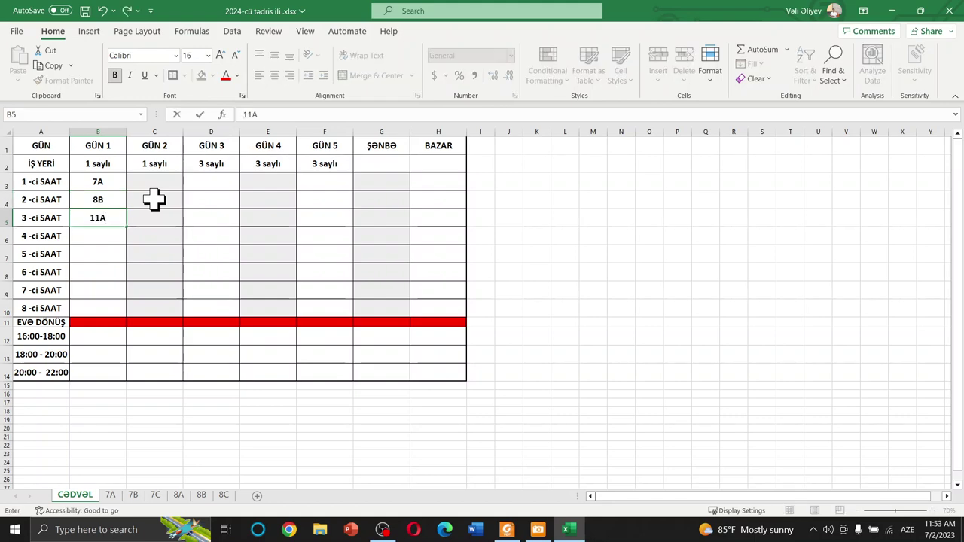
pyautogui.press('Return')
pyautogui.write('11')
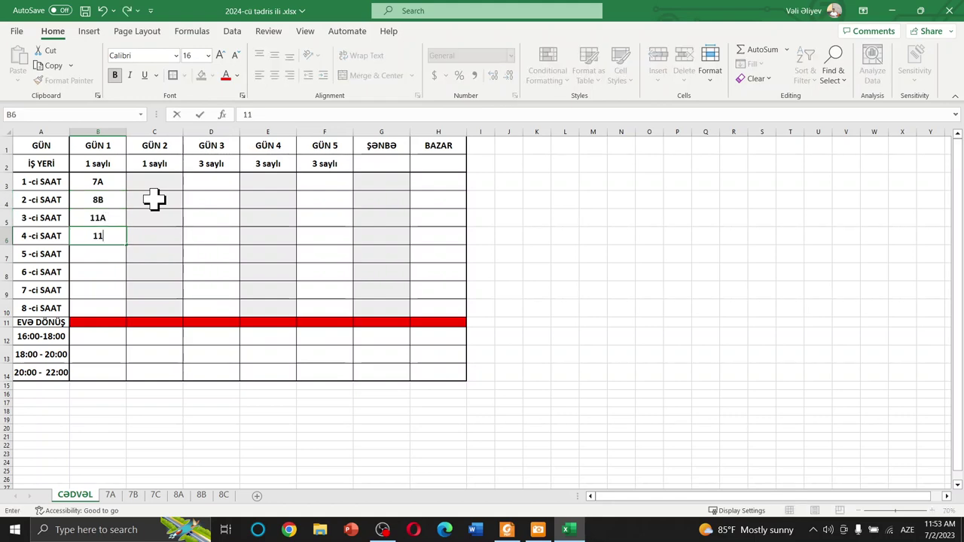
pyautogui.press('Return')
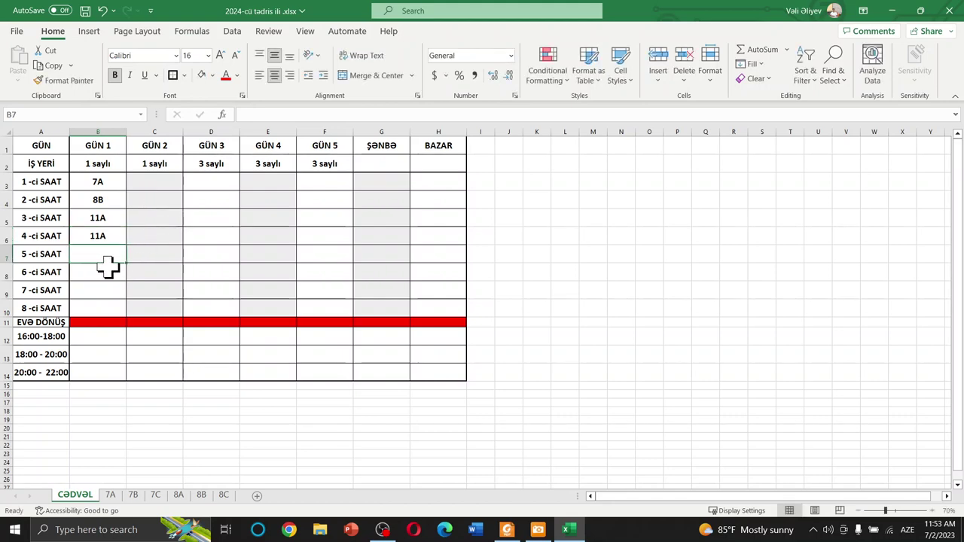
pyautogui.write('9')
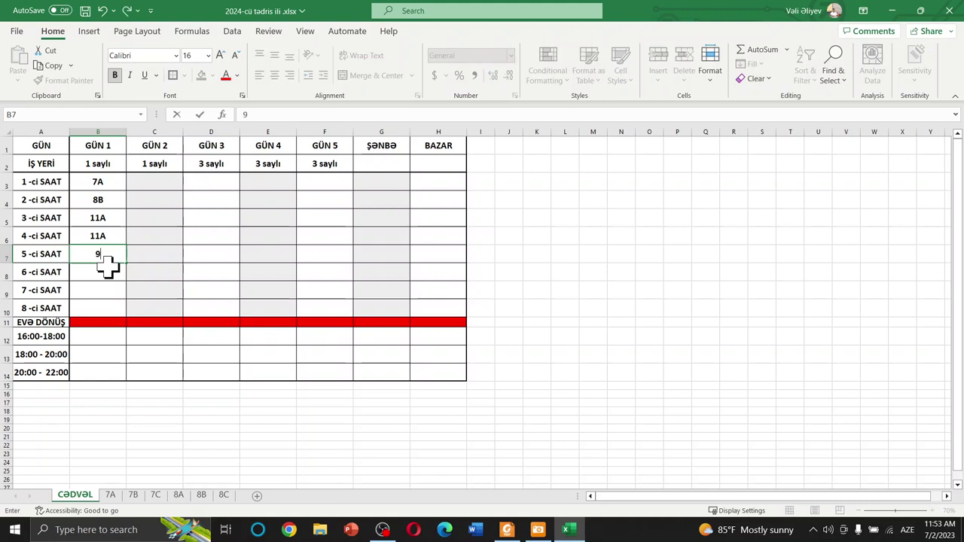
pyautogui.write('B')
pyautogui.press('Return')
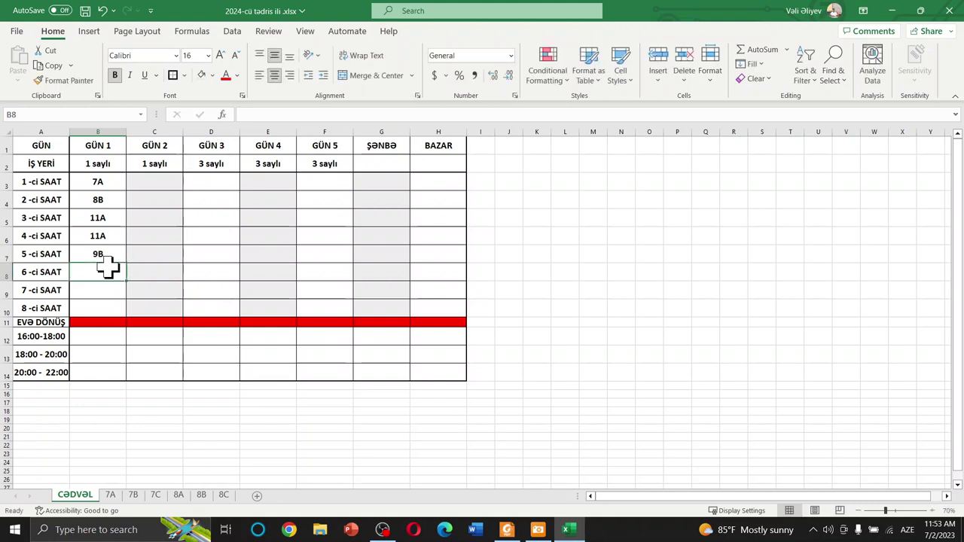
pyautogui.write('10A')
pyautogui.press('Return')
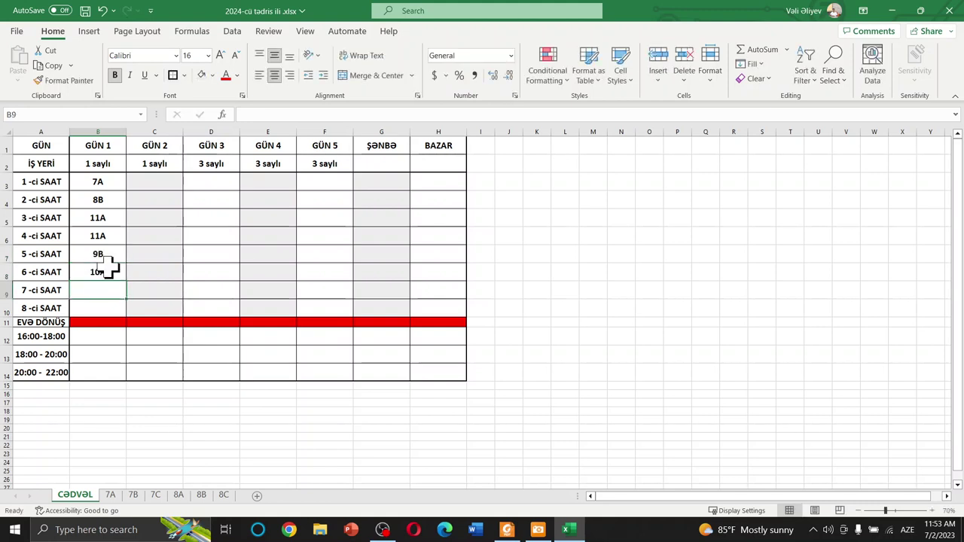
pyautogui.click(223, 228)
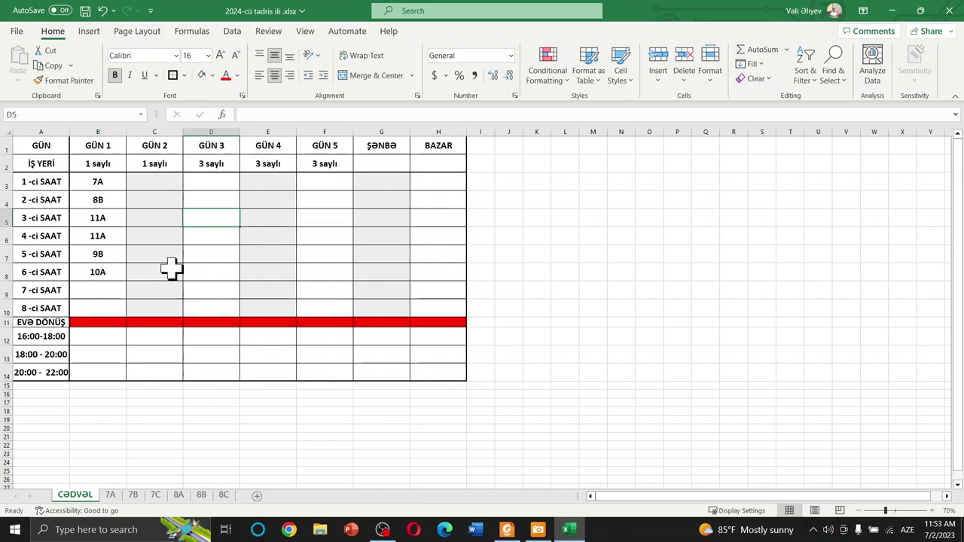
# Enter 8B, 7C, 10B, 9C, 11B, 10B into the GÜN 2 cells C3:C8.
pyautogui.click(160, 184)
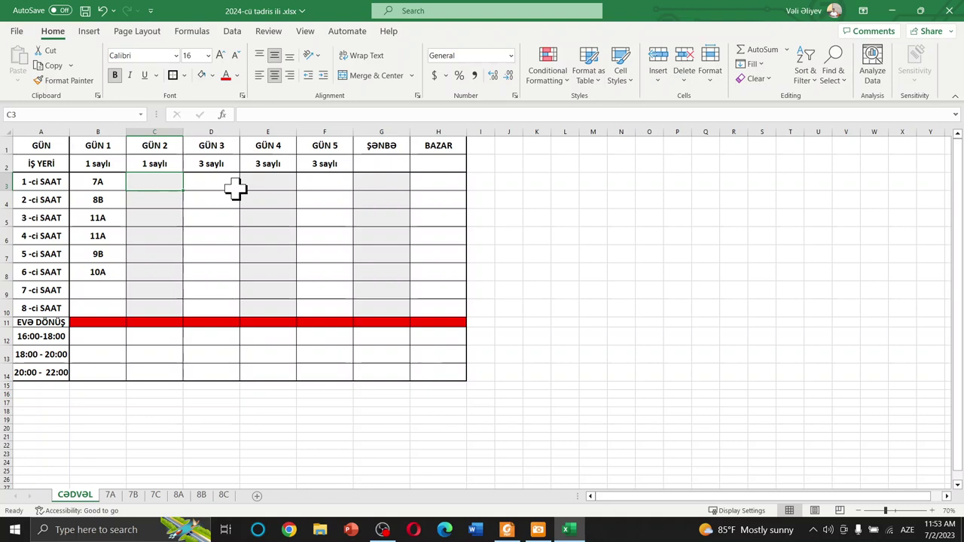
pyautogui.write('8B')
pyautogui.press('Return')
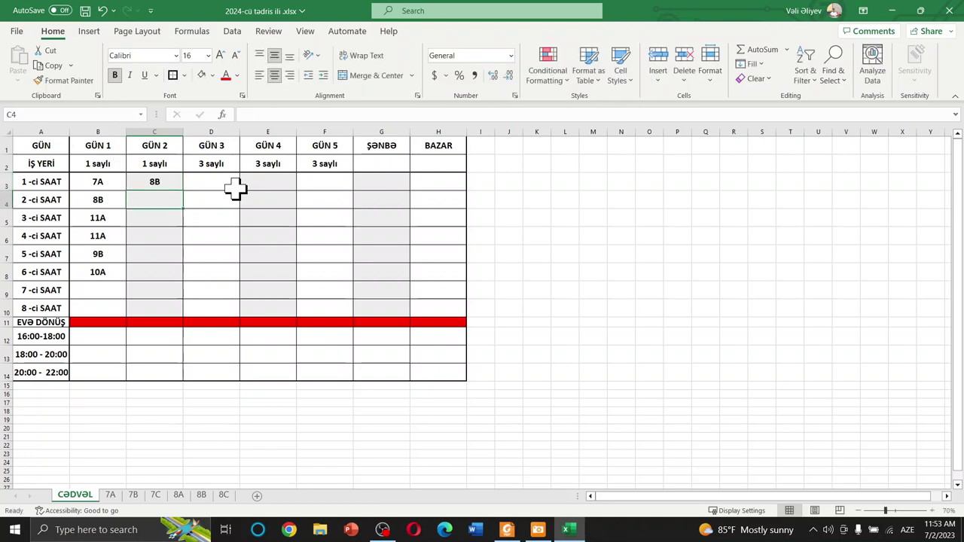
pyautogui.write('7C')
pyautogui.press('Return')
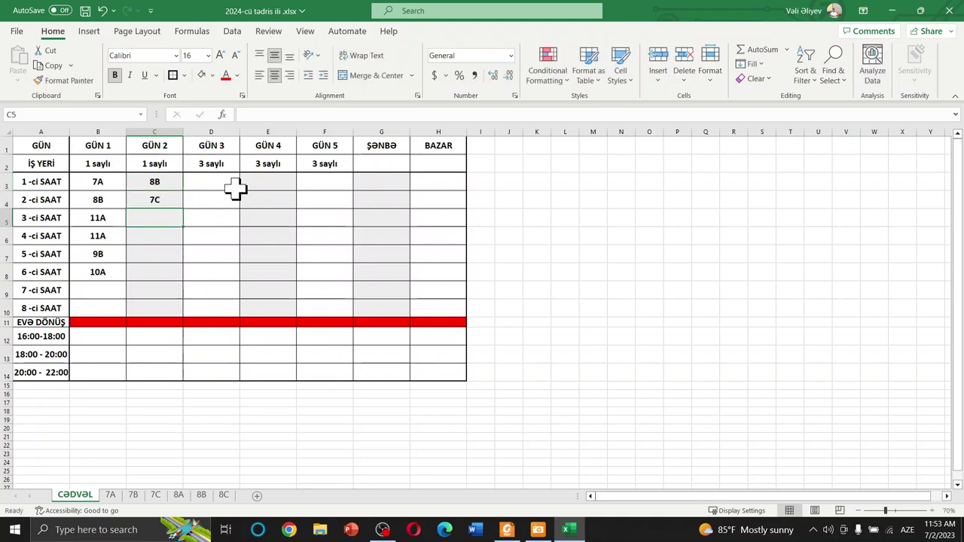
pyautogui.write('10B')
pyautogui.press('Return')
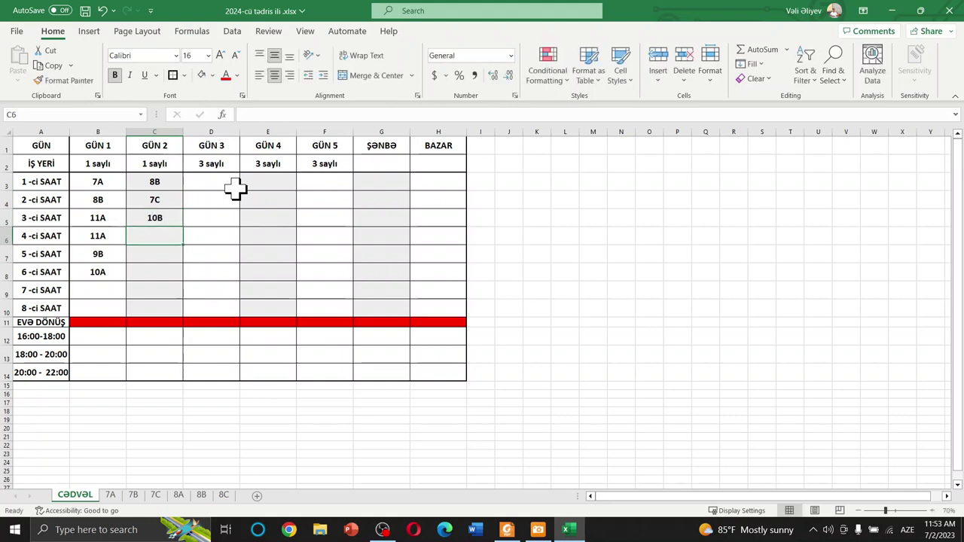
pyautogui.write('9')
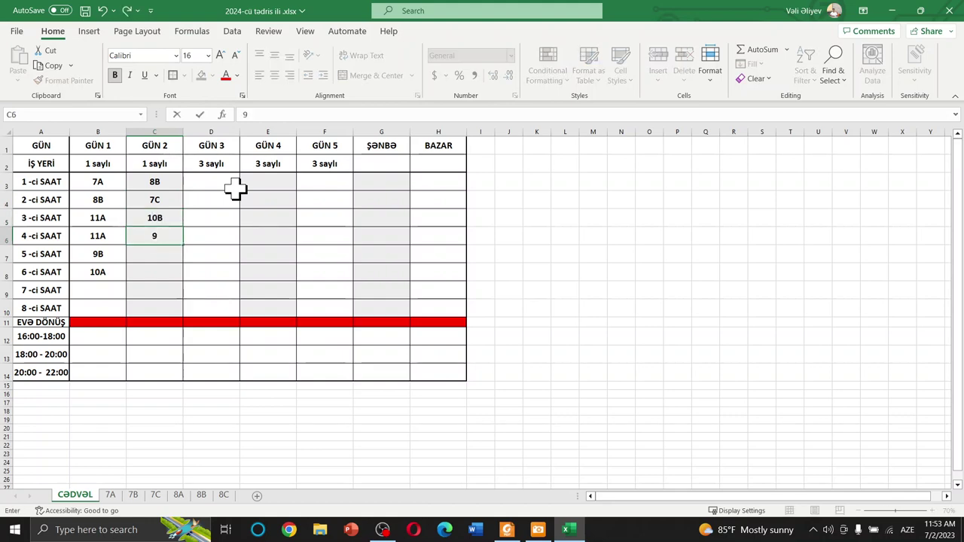
pyautogui.write('C')
pyautogui.press('Return')
pyautogui.write('11')
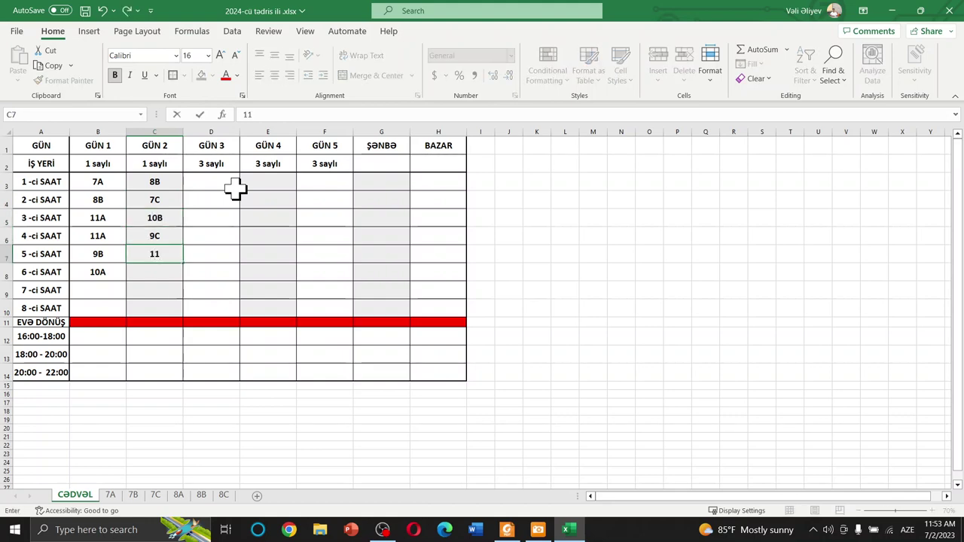
pyautogui.write('B')
pyautogui.press('Return')
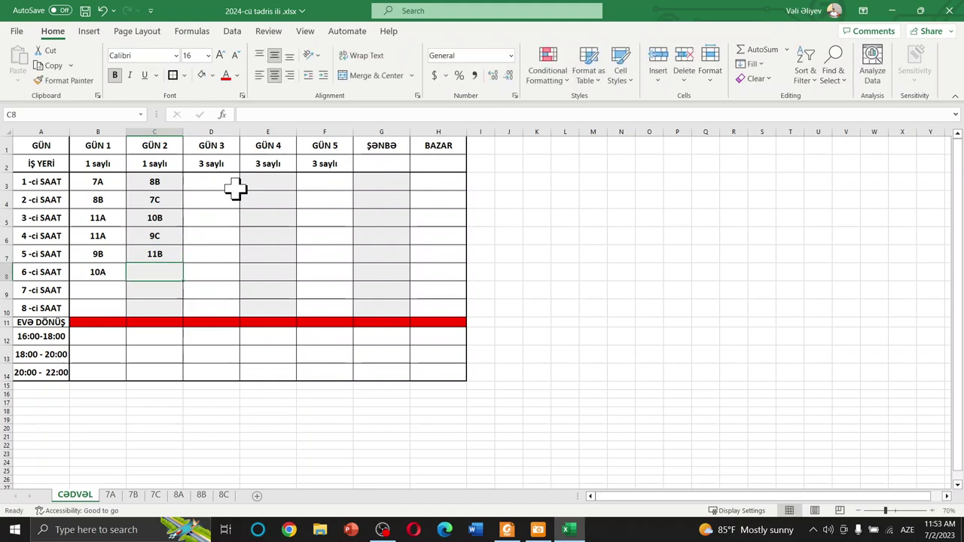
pyautogui.write('10B')
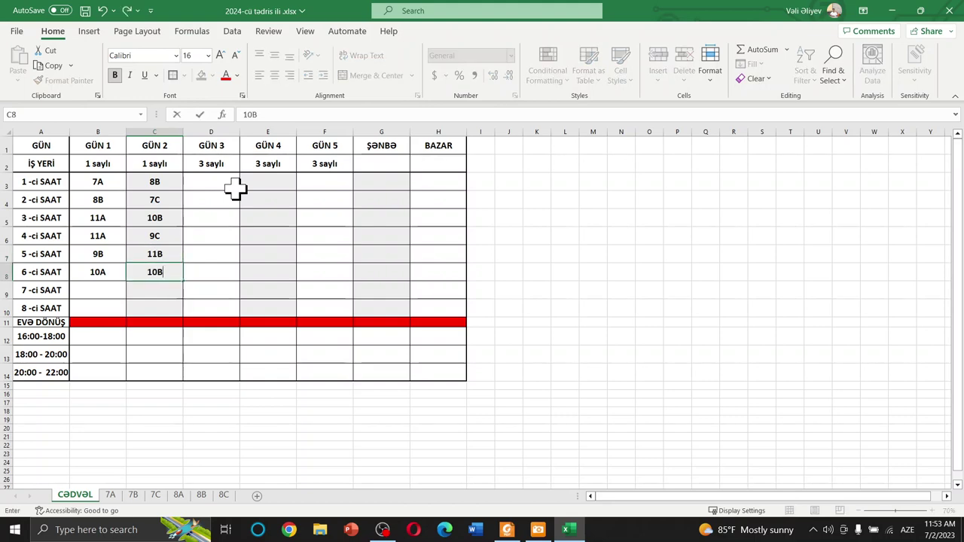
pyautogui.press('Return')
pyautogui.click(219, 233)
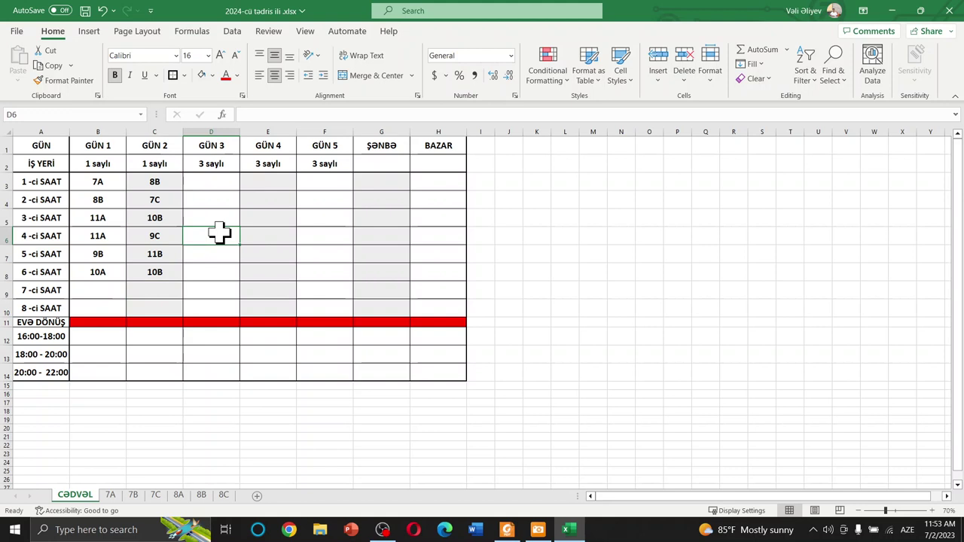
pyautogui.click(96, 201)
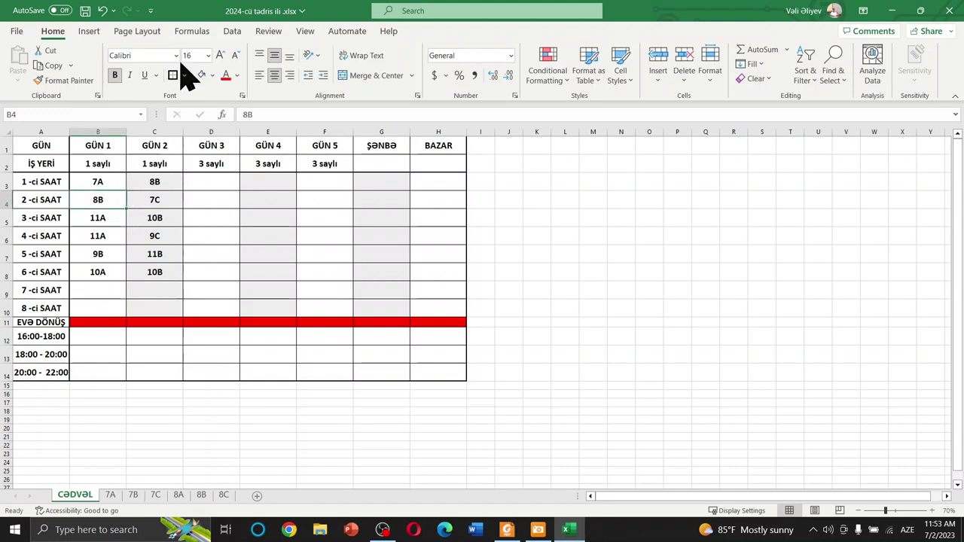
pyautogui.click(212, 76)
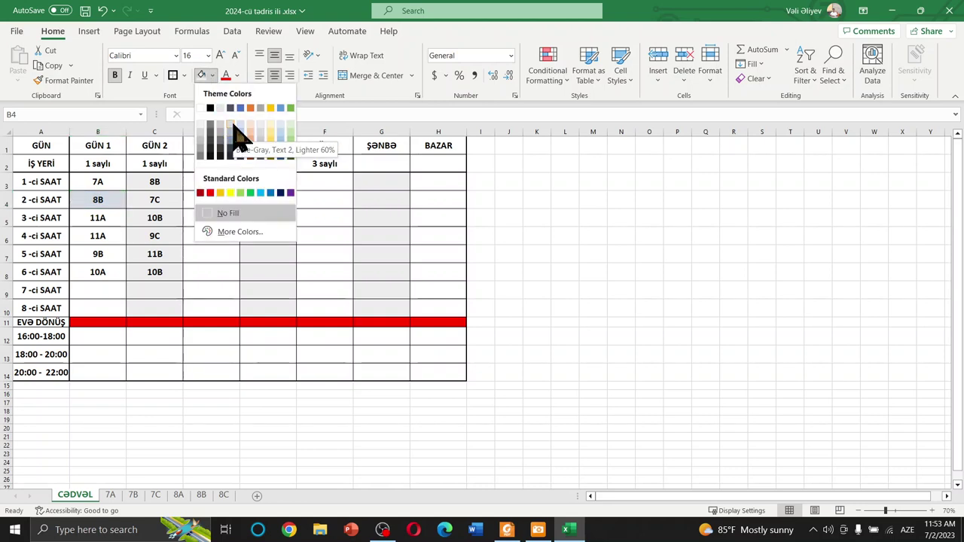
pyautogui.click(239, 135)
pyautogui.click(167, 182)
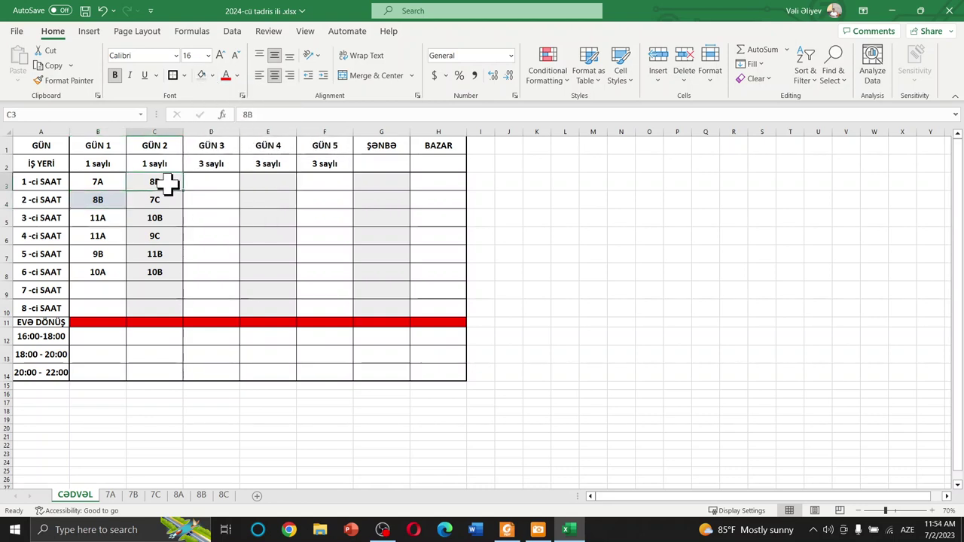
pyautogui.click(201, 75)
pyautogui.click(203, 197)
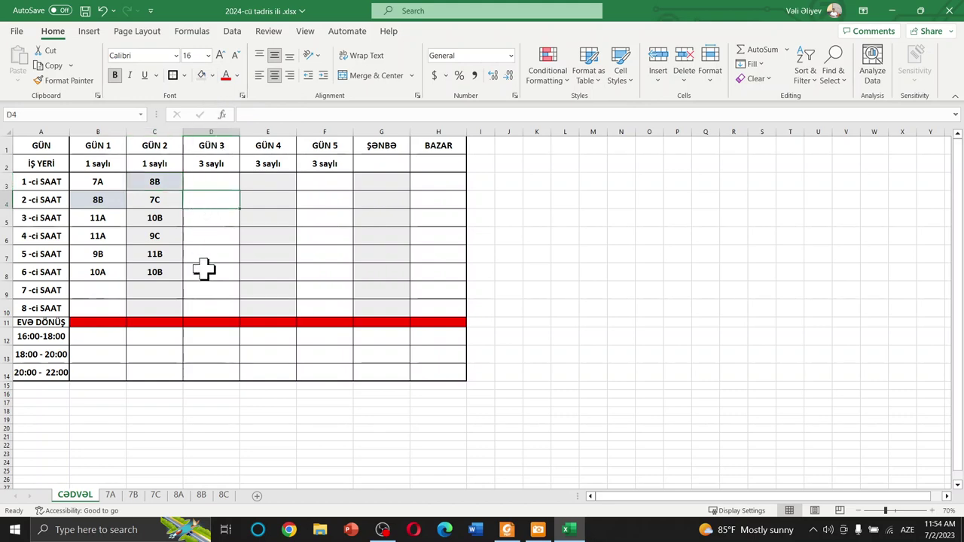
pyautogui.scroll(2, 203, 270)
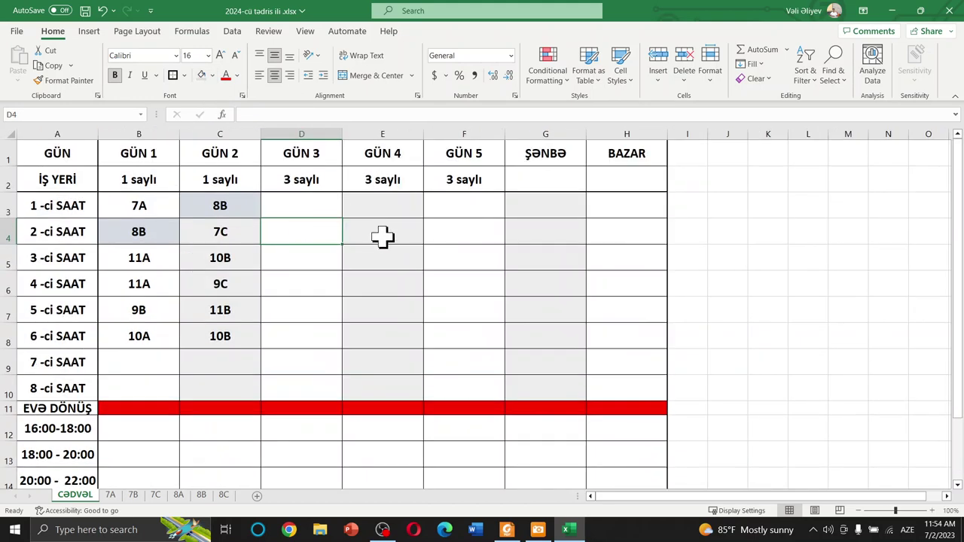
pyautogui.scroll(-1, 383, 236)
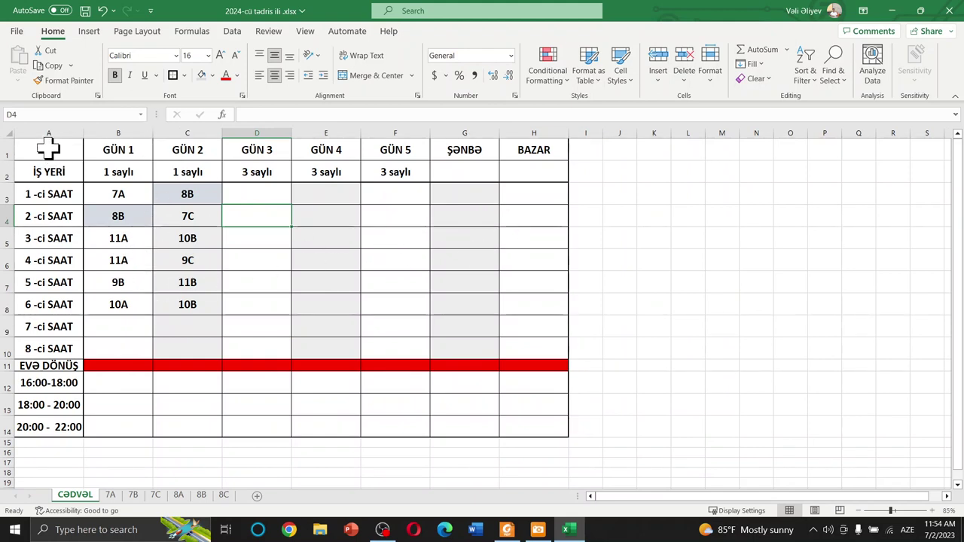
# Fill cells A1:A2 light yellow, then select the period labels 1 -ci SAAT to 8 -ci SAAT.
pyautogui.moveTo(47, 149); pyautogui.dragTo(52, 171)
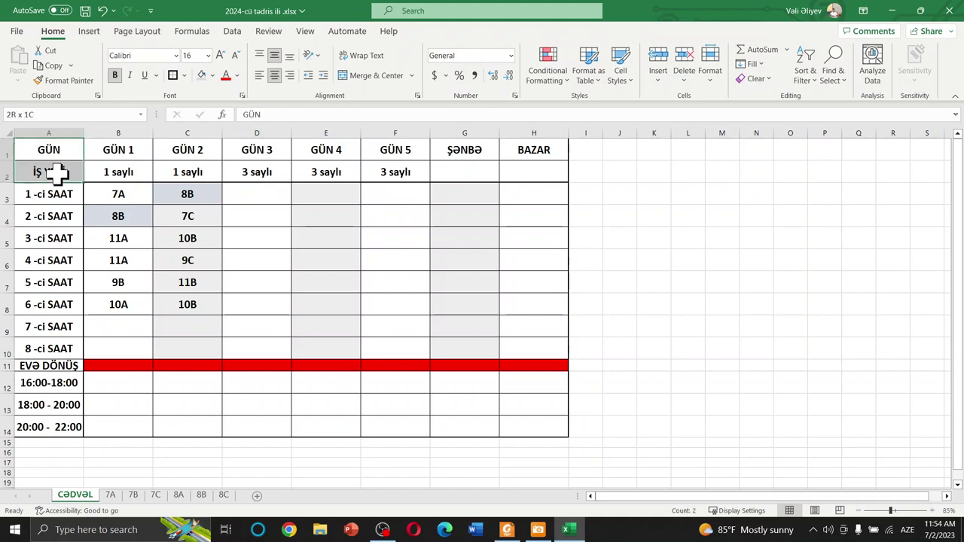
pyautogui.click(212, 75)
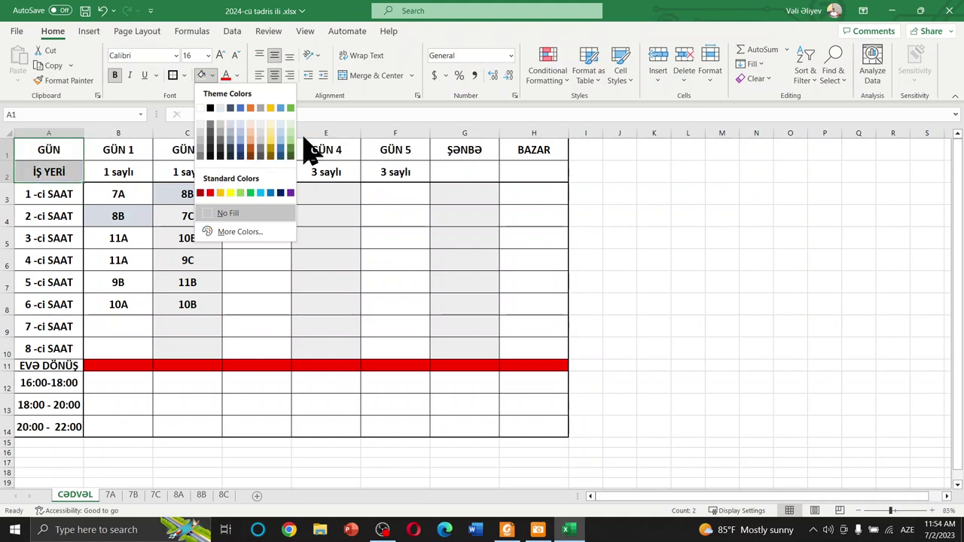
pyautogui.click(271, 125)
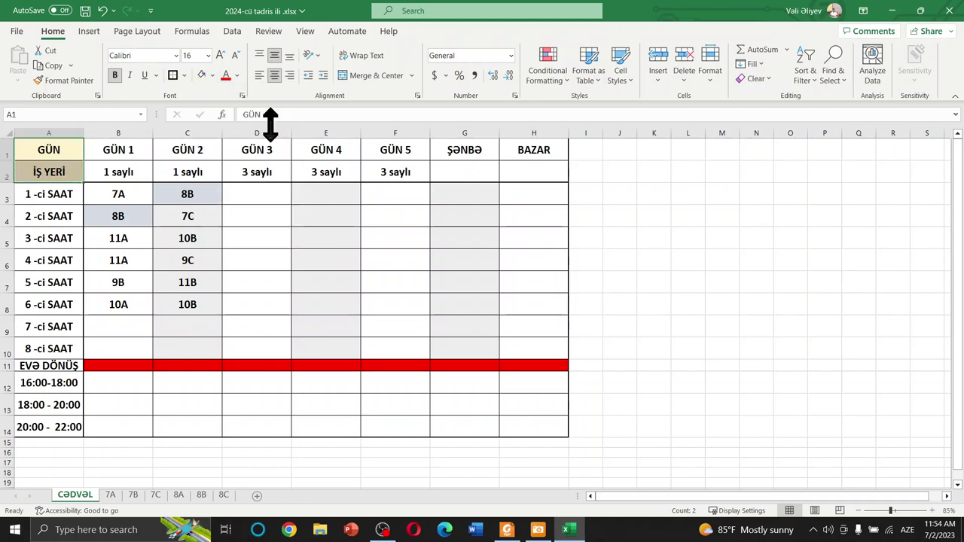
pyautogui.click(128, 197)
pyautogui.moveTo(60, 197); pyautogui.dragTo(28, 347)
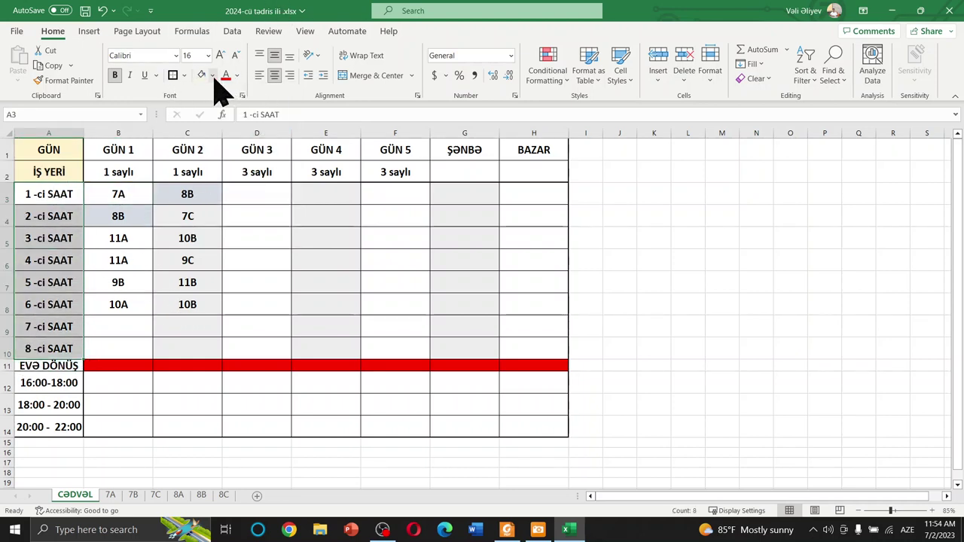
# Set the period labels A3:A10 to the Algerian font.
pyautogui.click(175, 56)
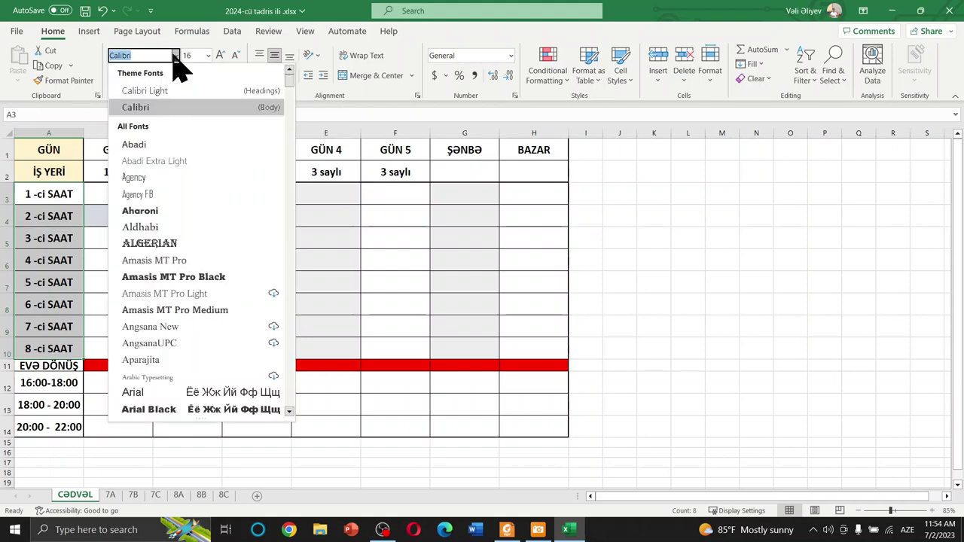
pyautogui.click(175, 245)
pyautogui.click(226, 256)
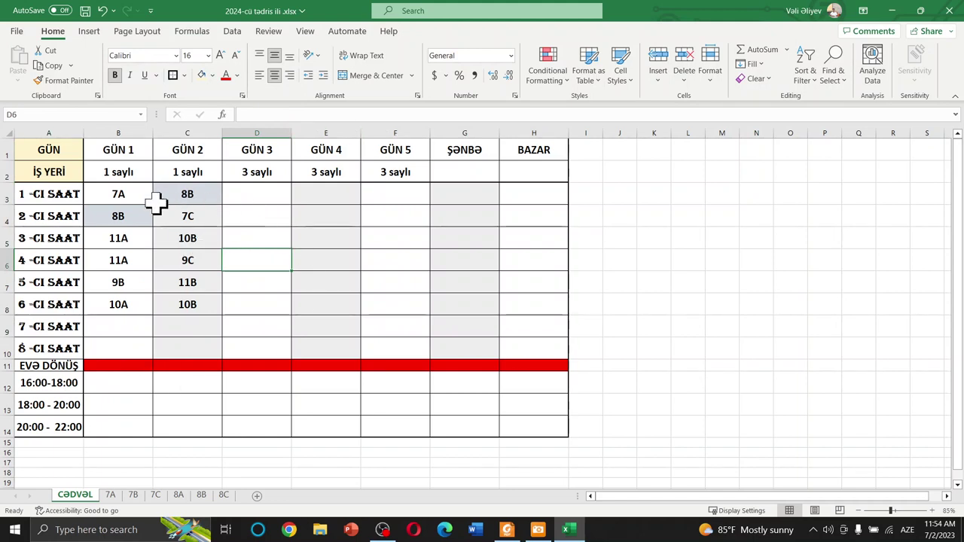
# Set the two header rows A1:H2 to Amasis MT Pro Medium.
pyautogui.moveTo(60, 147)
pyautogui.mouseDown()
pyautogui.moveTo(209, 181)
pyautogui.moveTo(542, 172)
pyautogui.mouseUp()
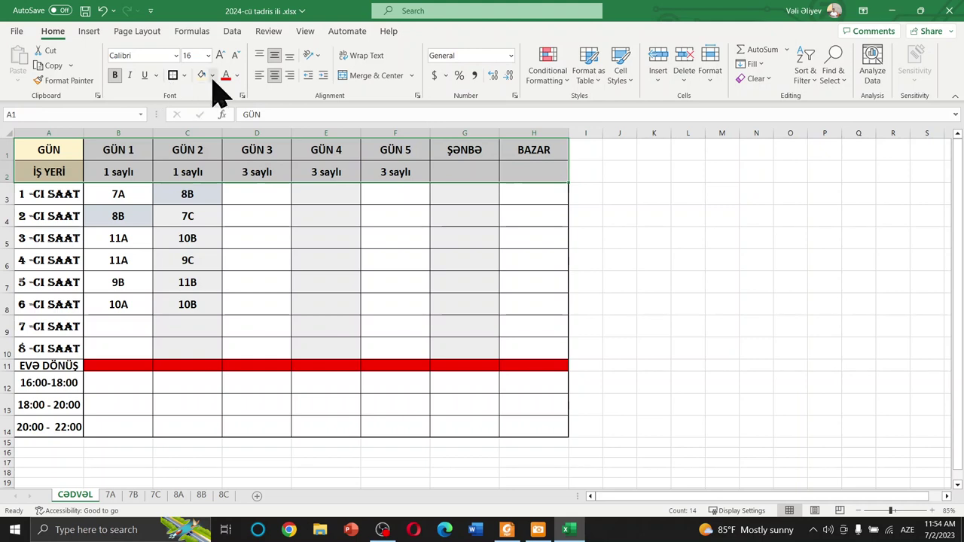
pyautogui.click(175, 56)
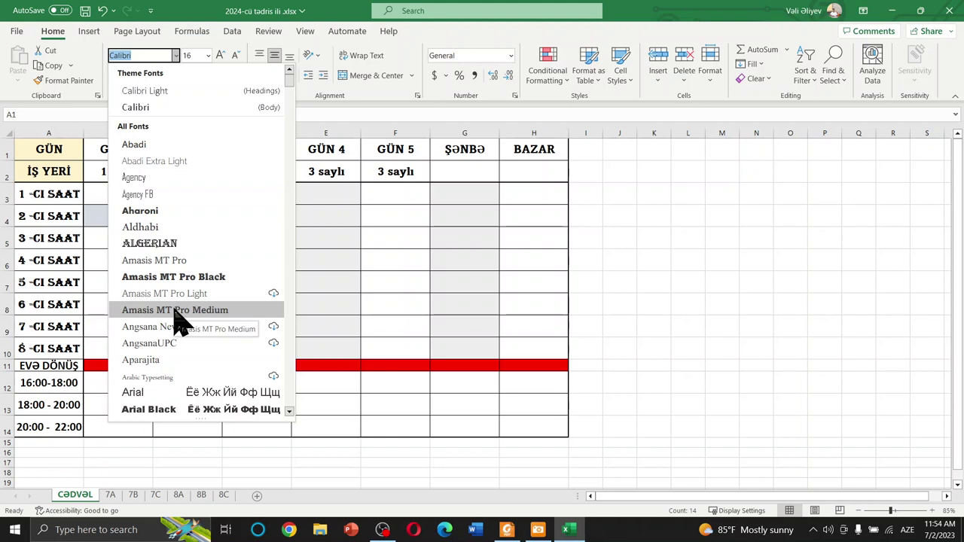
pyautogui.press('Escape')
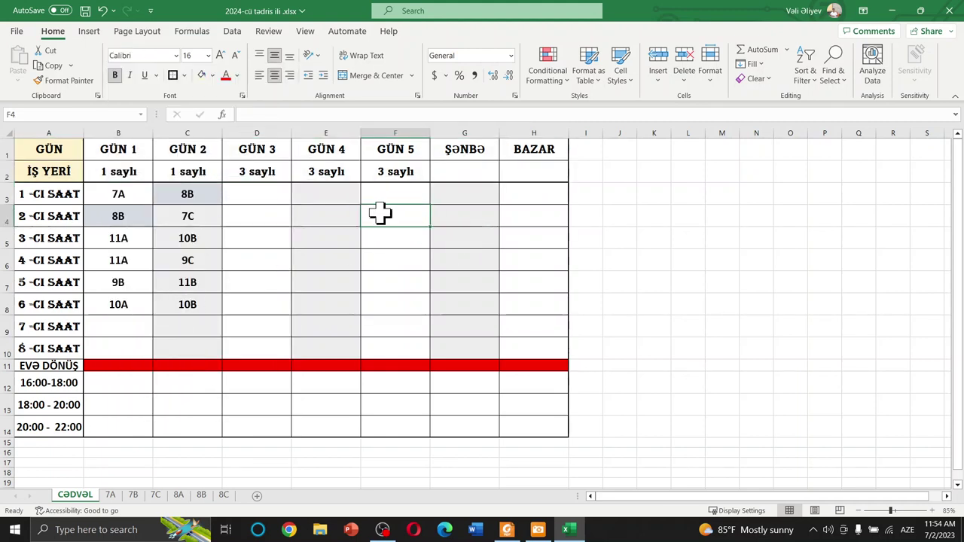
pyautogui.click(461, 257)
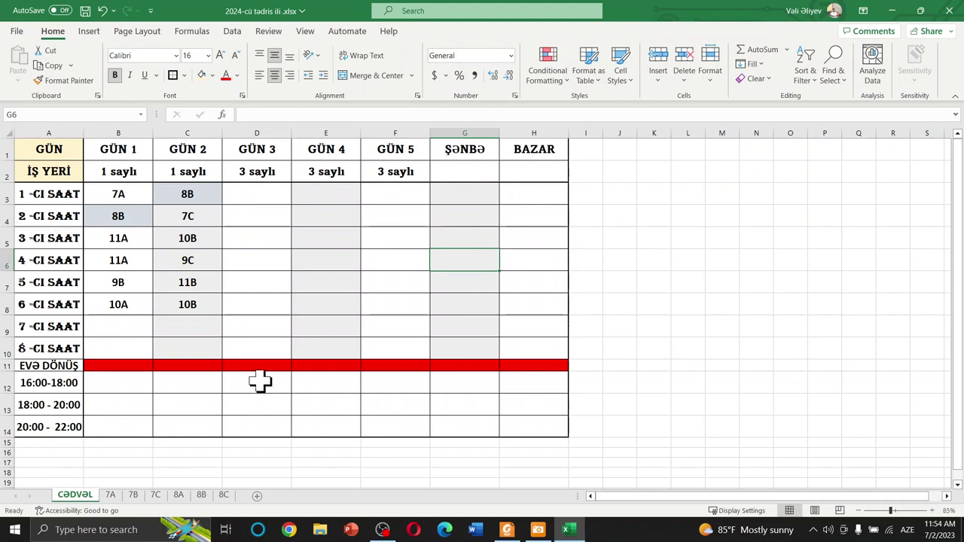
pyautogui.click(285, 326)
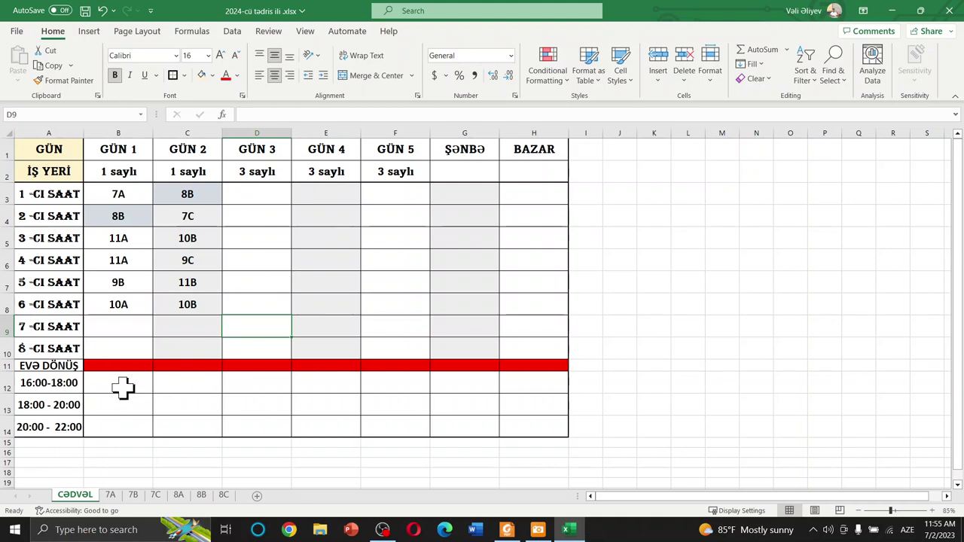
pyautogui.click(125, 387)
pyautogui.click(215, 385)
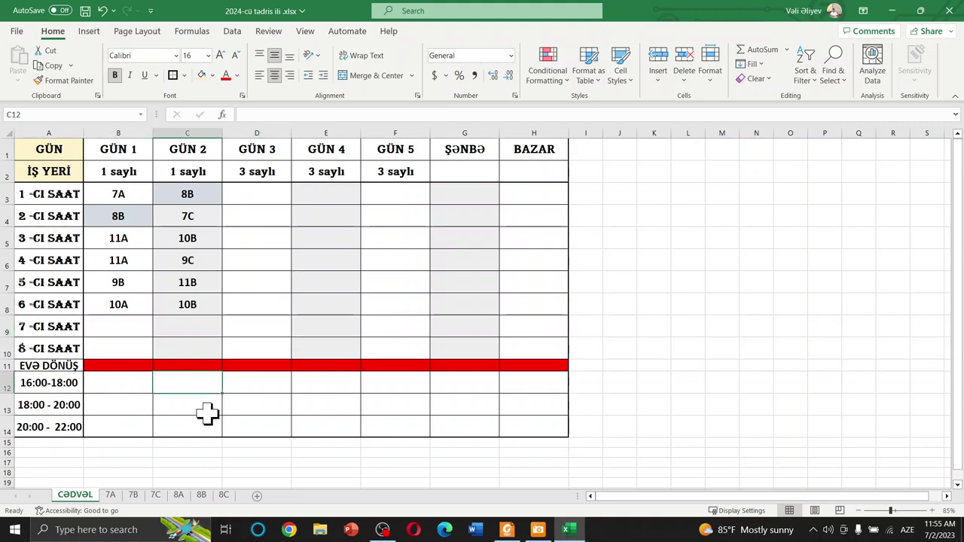
pyautogui.click(343, 402)
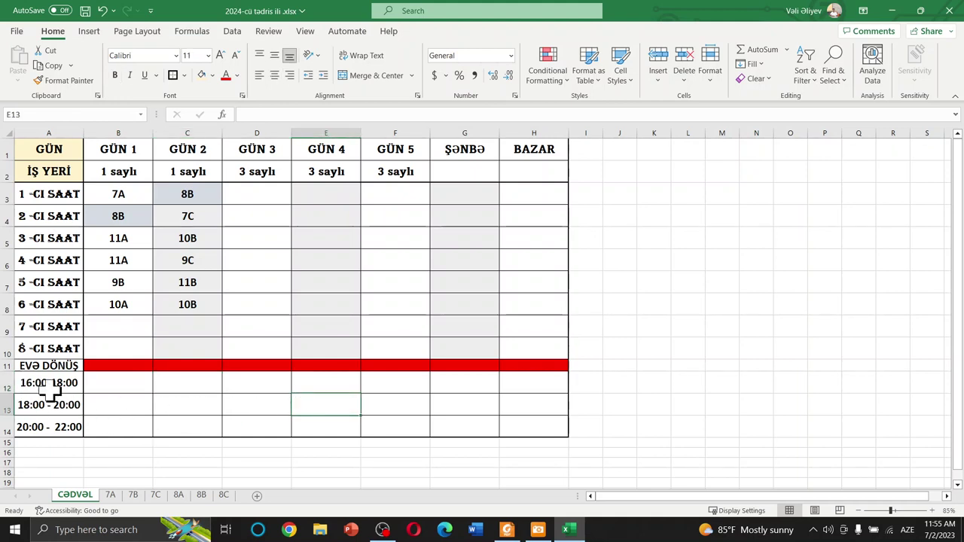
pyautogui.click(523, 424)
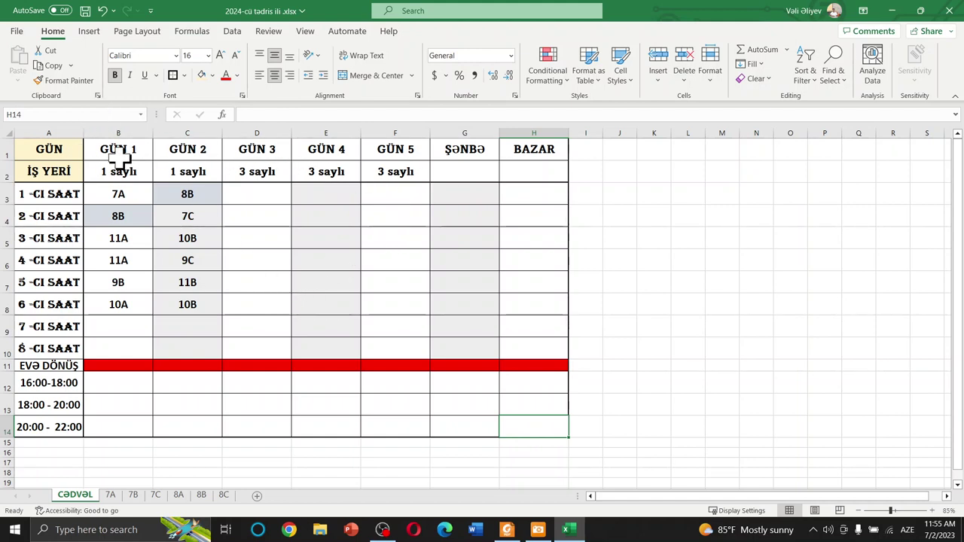
# Change the font colour of headings B1:H1 (GÜN 1 to BAZAR) to a grey theme colour.
pyautogui.moveTo(118, 150); pyautogui.dragTo(532, 150)
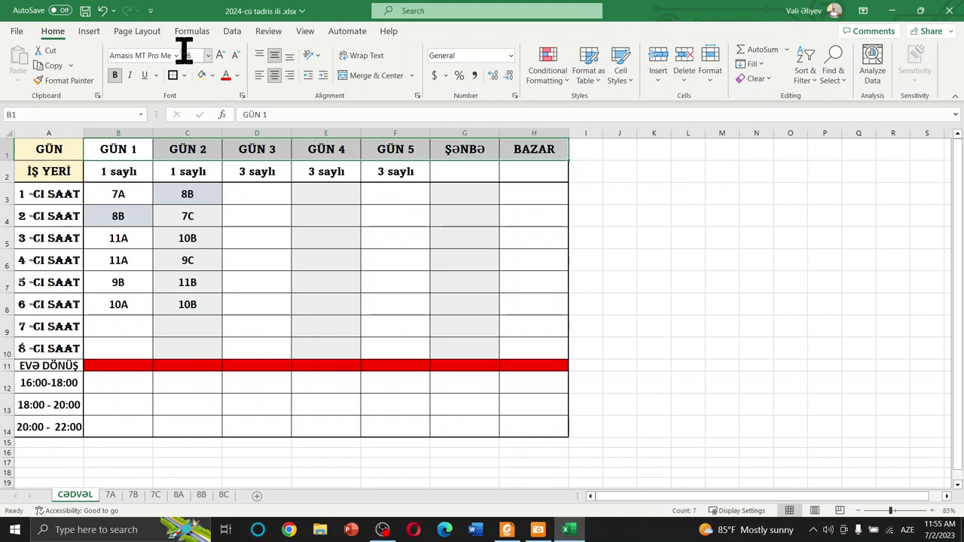
pyautogui.click(237, 75)
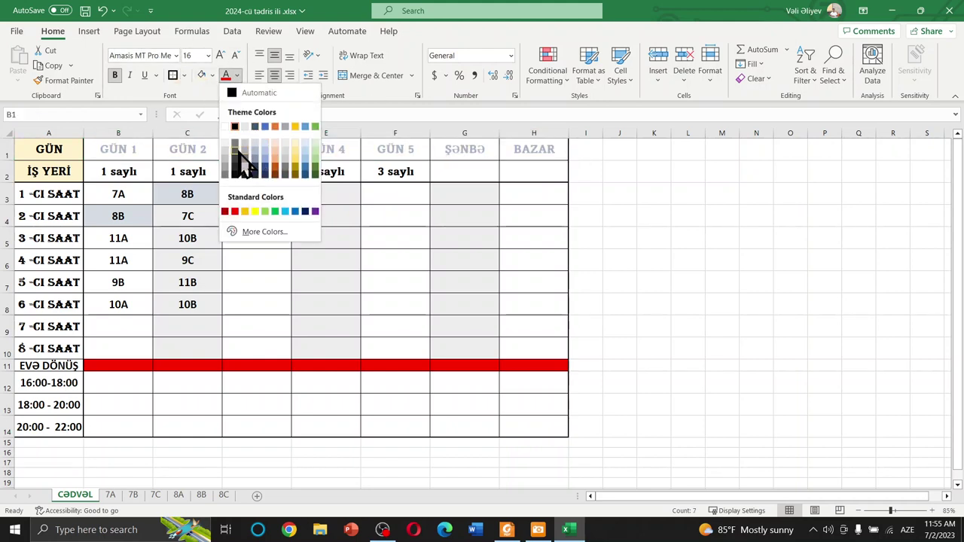
pyautogui.click(240, 155)
pyautogui.click(359, 225)
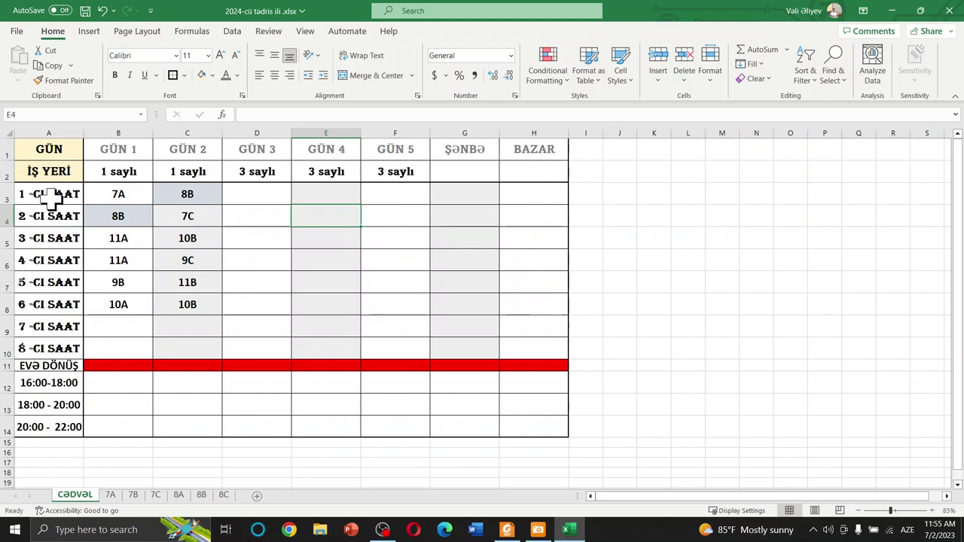
# Select A1:H14, choose a border line colour, and open More Borders in Format Cells.
pyautogui.moveTo(38, 155); pyautogui.dragTo(529, 431)
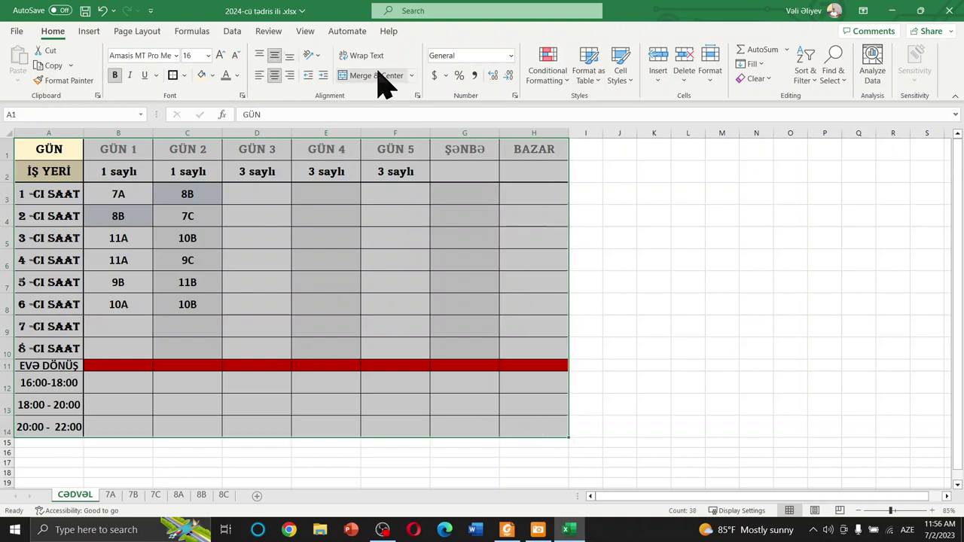
pyautogui.click(184, 76)
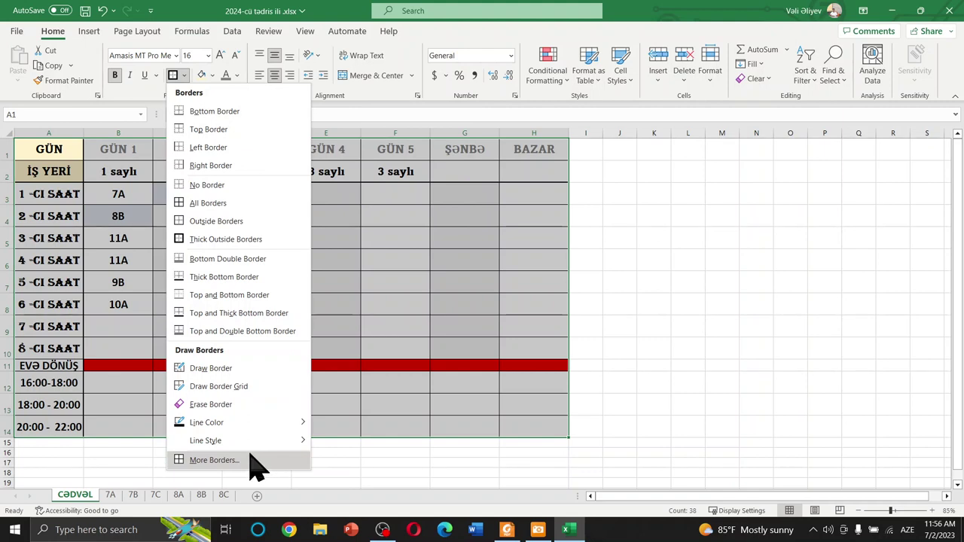
pyautogui.moveTo(247, 431)
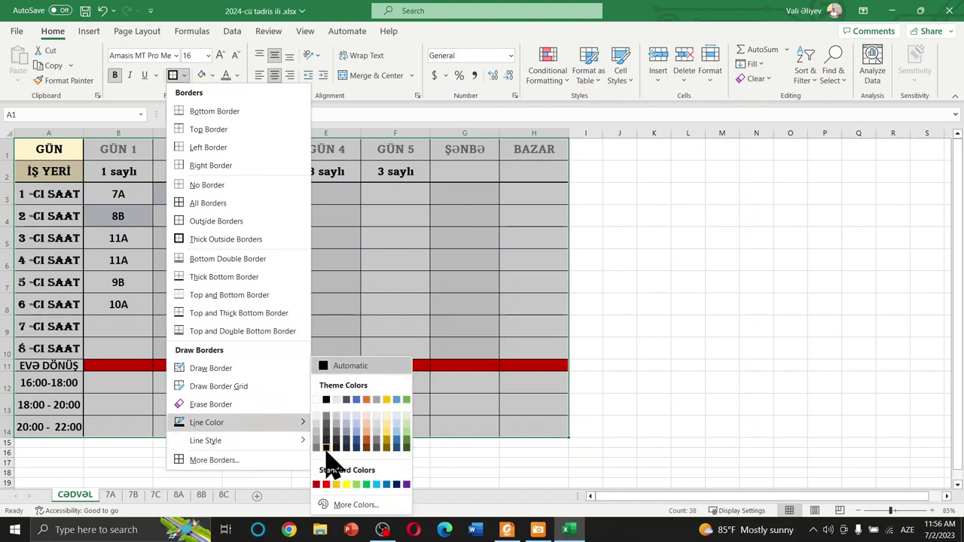
pyautogui.click(326, 448)
pyautogui.click(184, 75)
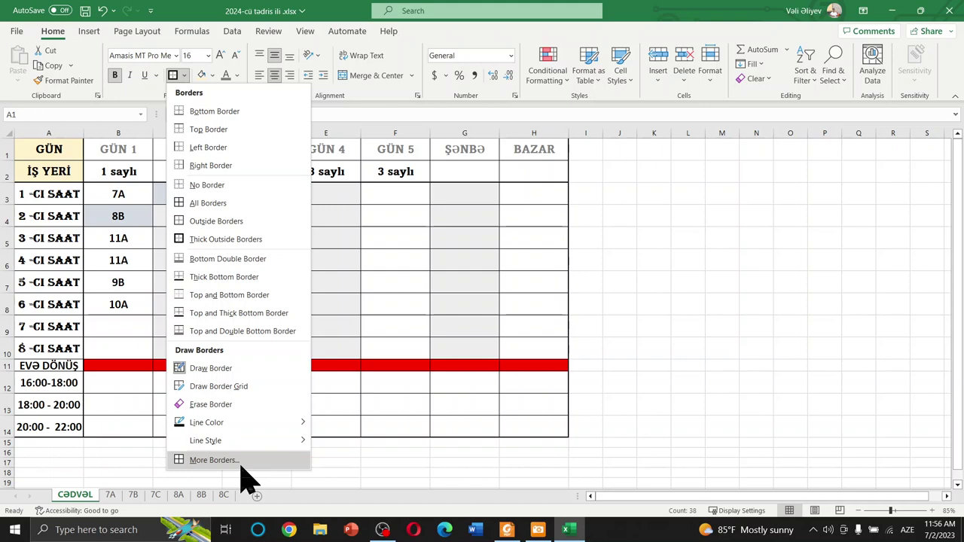
pyautogui.click(215, 460)
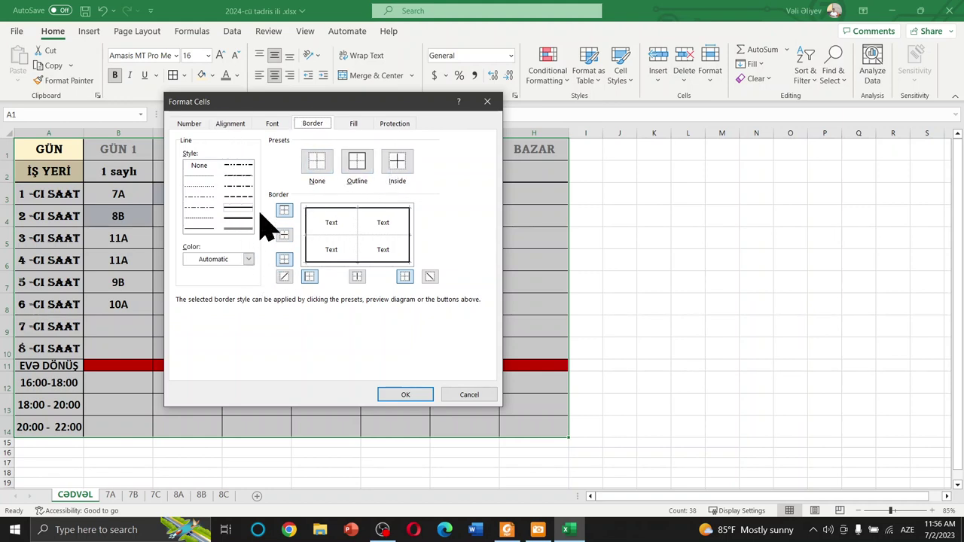
# Browse the Number, Alignment, Font and Border tabs, then close Format Cells without applying.
pyautogui.click(248, 259)
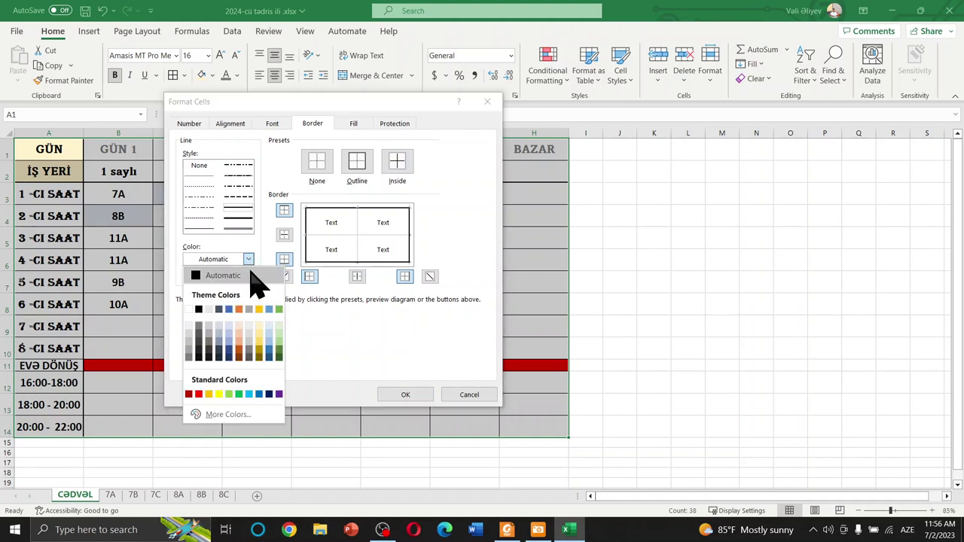
pyautogui.click(235, 213)
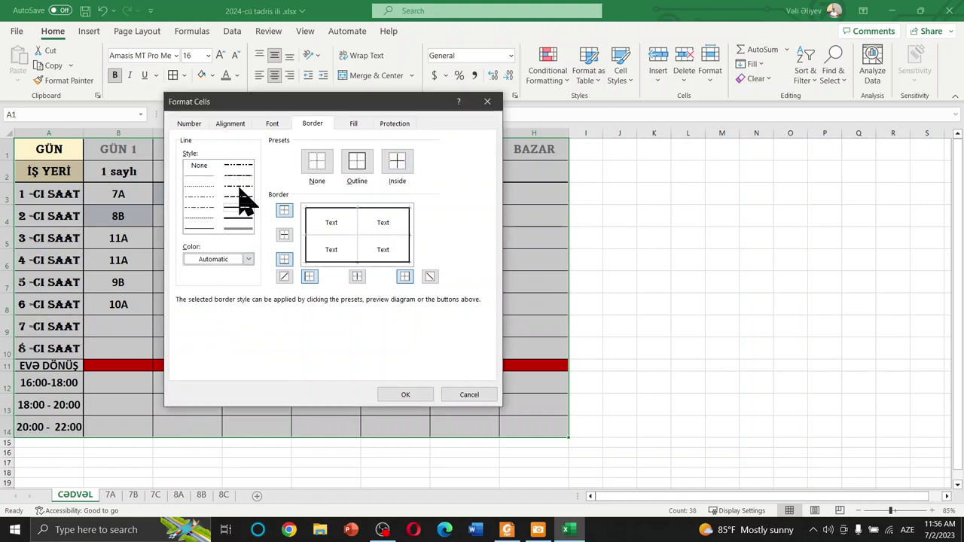
pyautogui.click(197, 125)
pyautogui.click(235, 124)
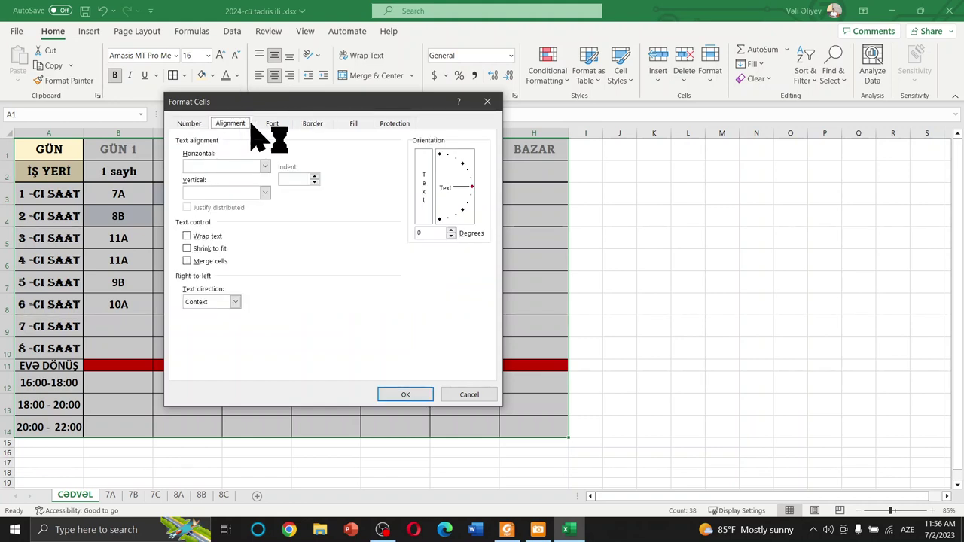
pyautogui.click(273, 127)
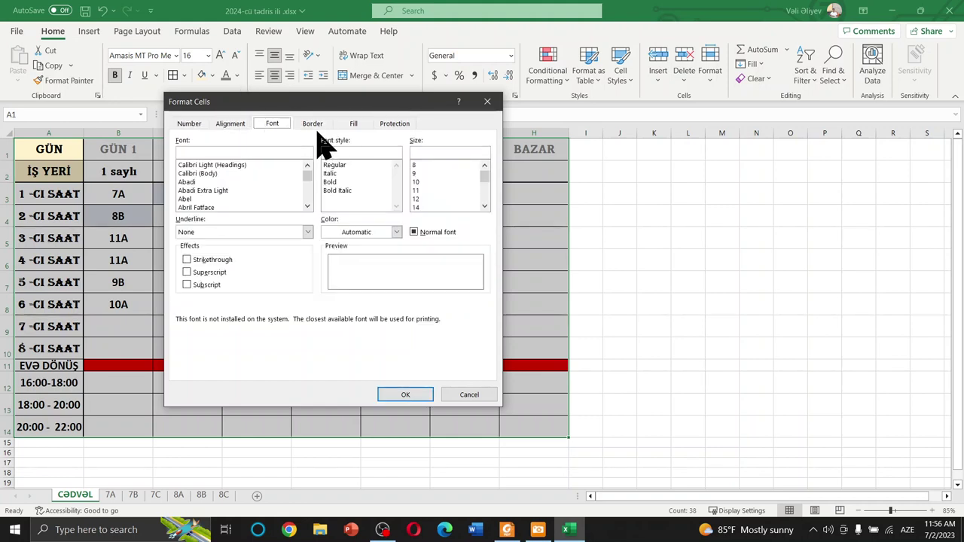
pyautogui.click(315, 126)
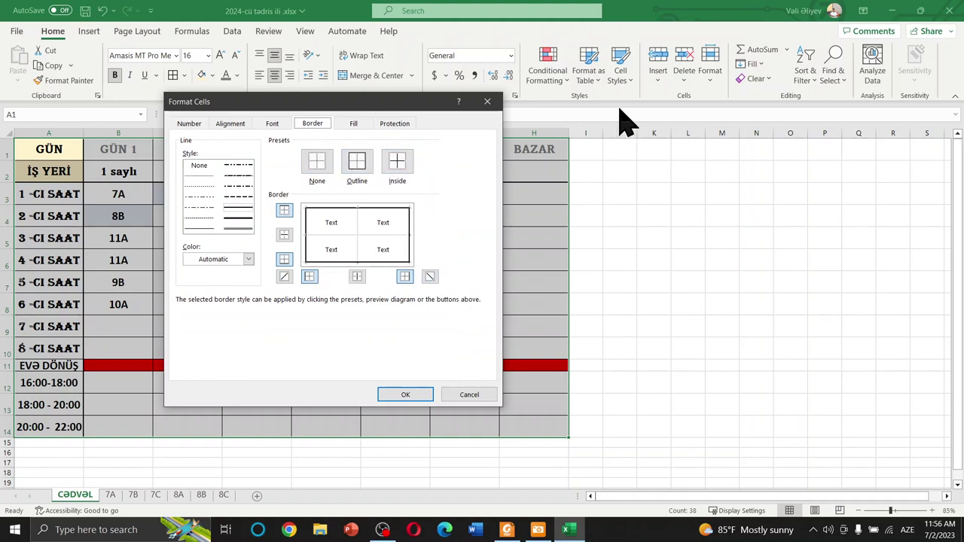
pyautogui.click(487, 101)
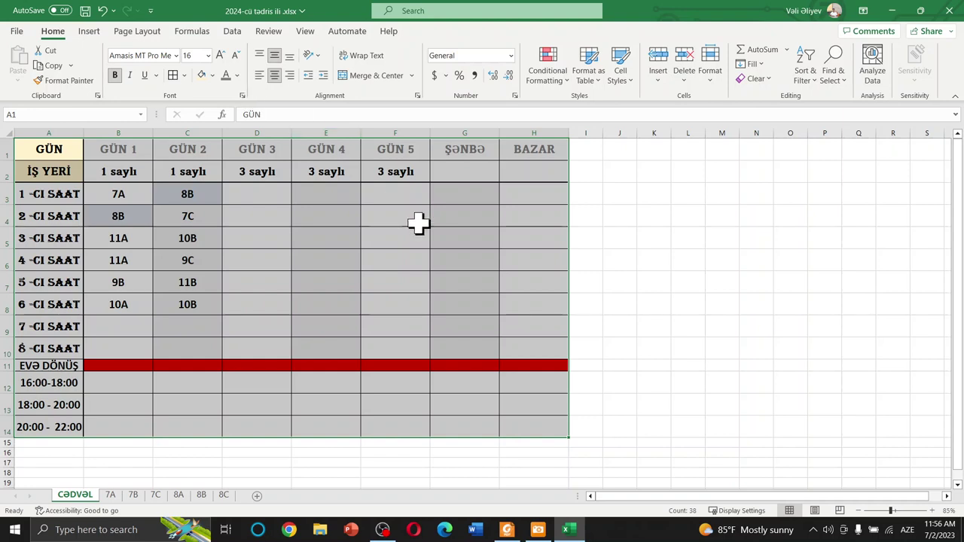
pyautogui.click(440, 237)
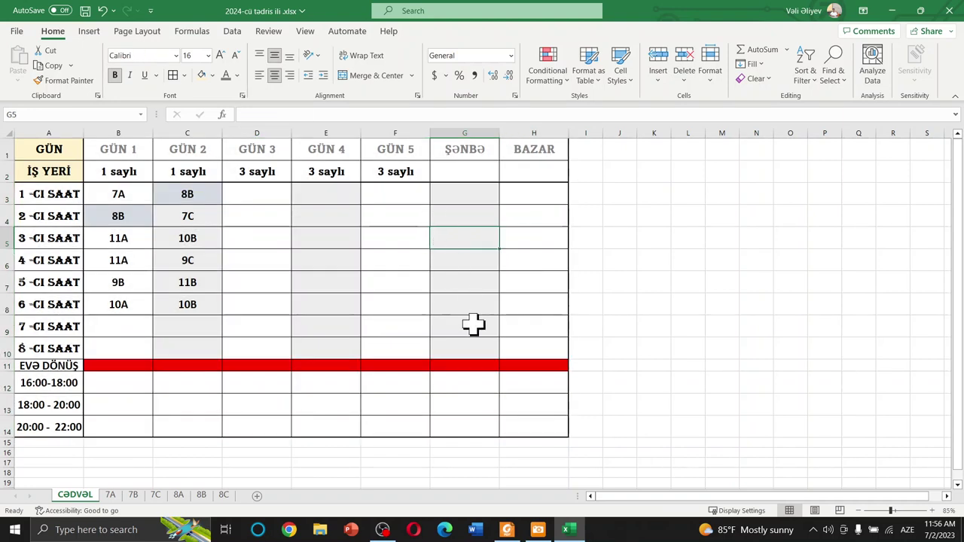